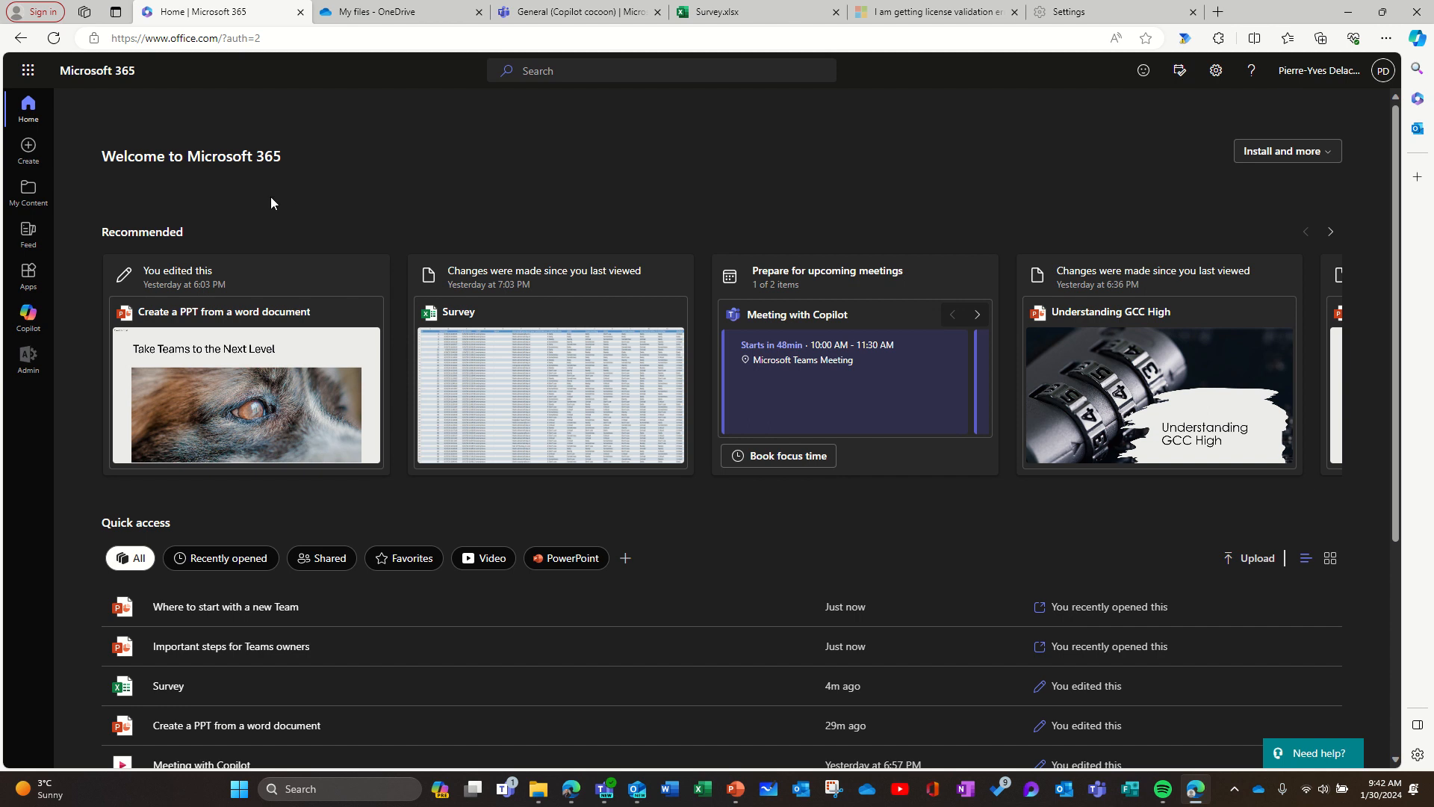
# Open Word from the Microsoft 365 app launcher and create a blank document.
pyautogui.click(27, 73)
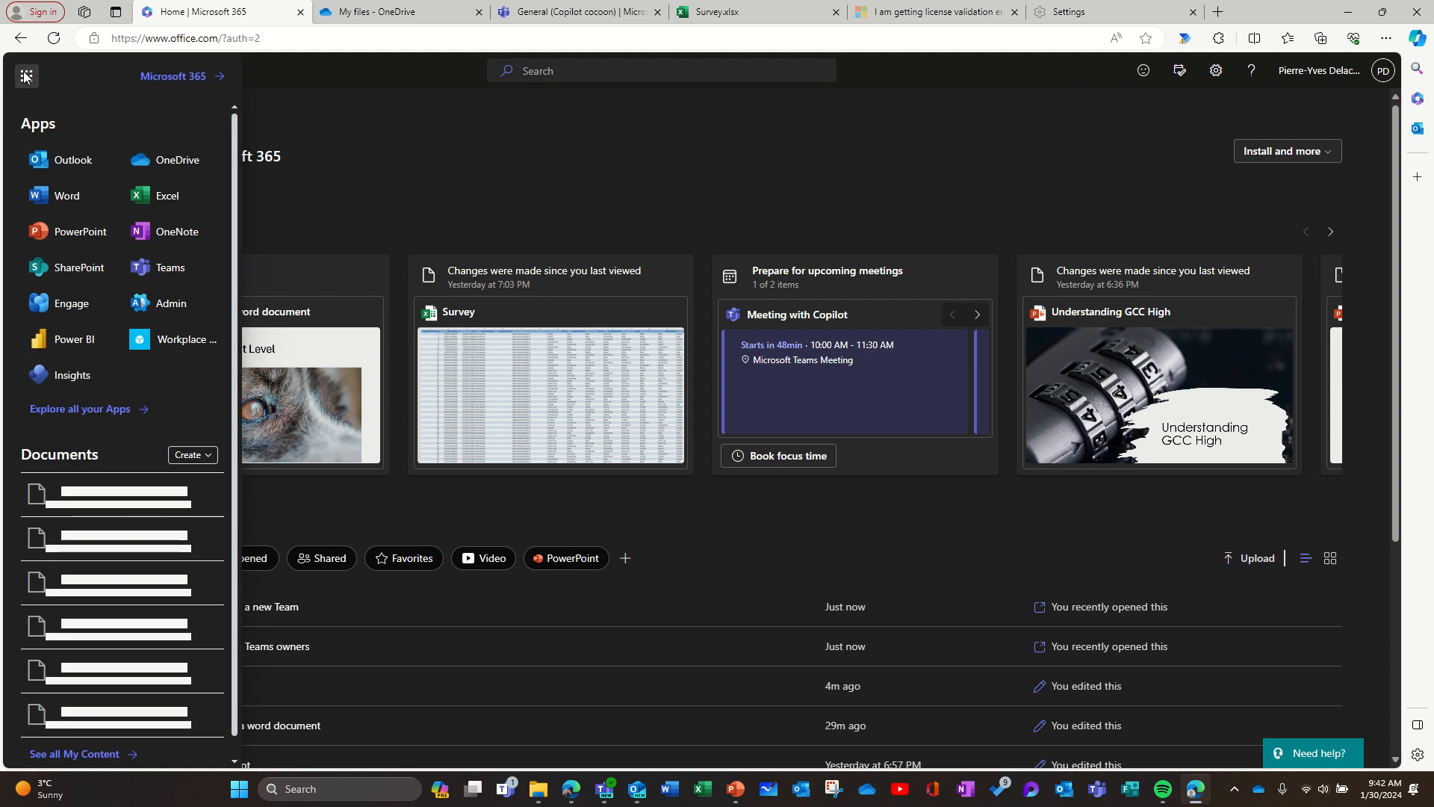
pyautogui.click(57, 195)
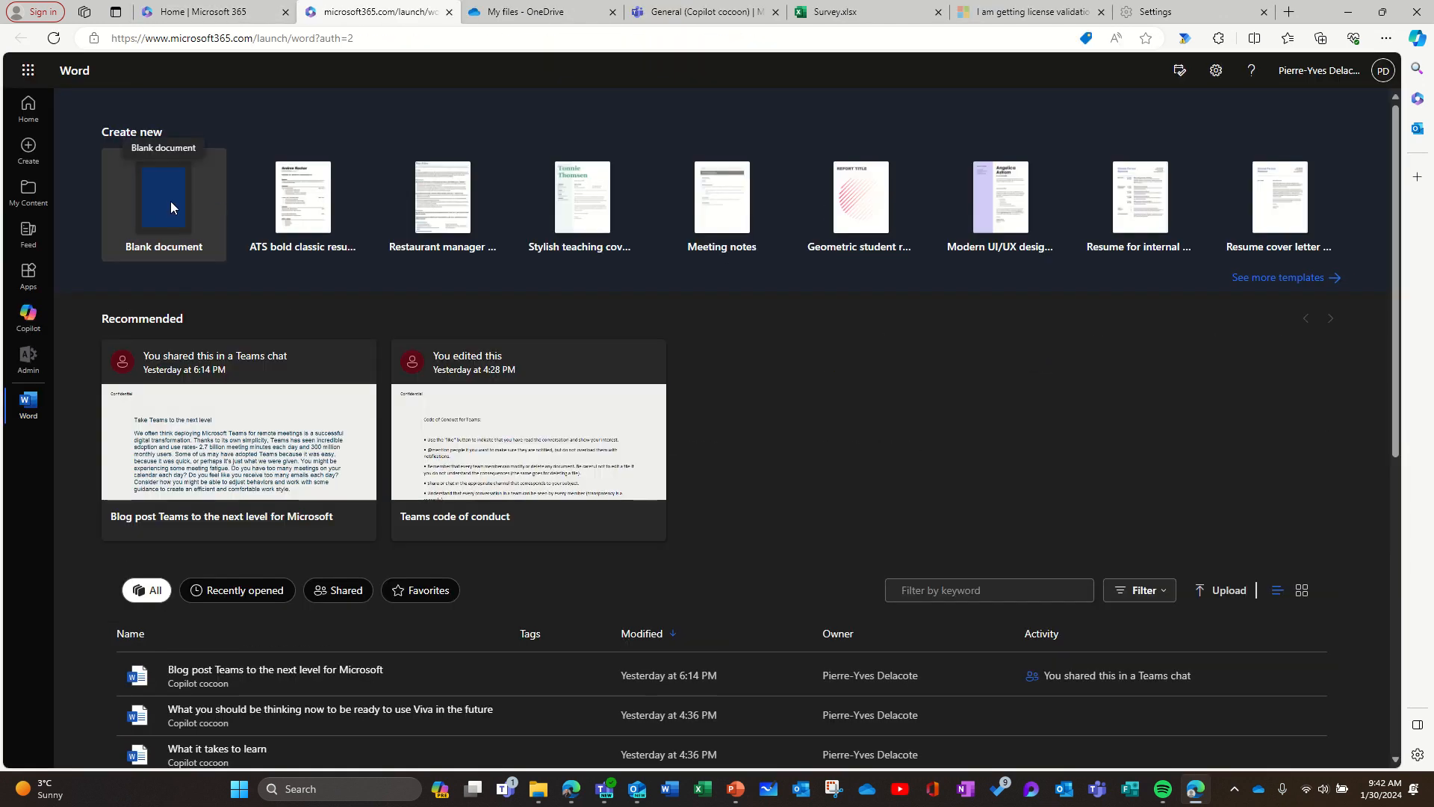
pyautogui.click(171, 202)
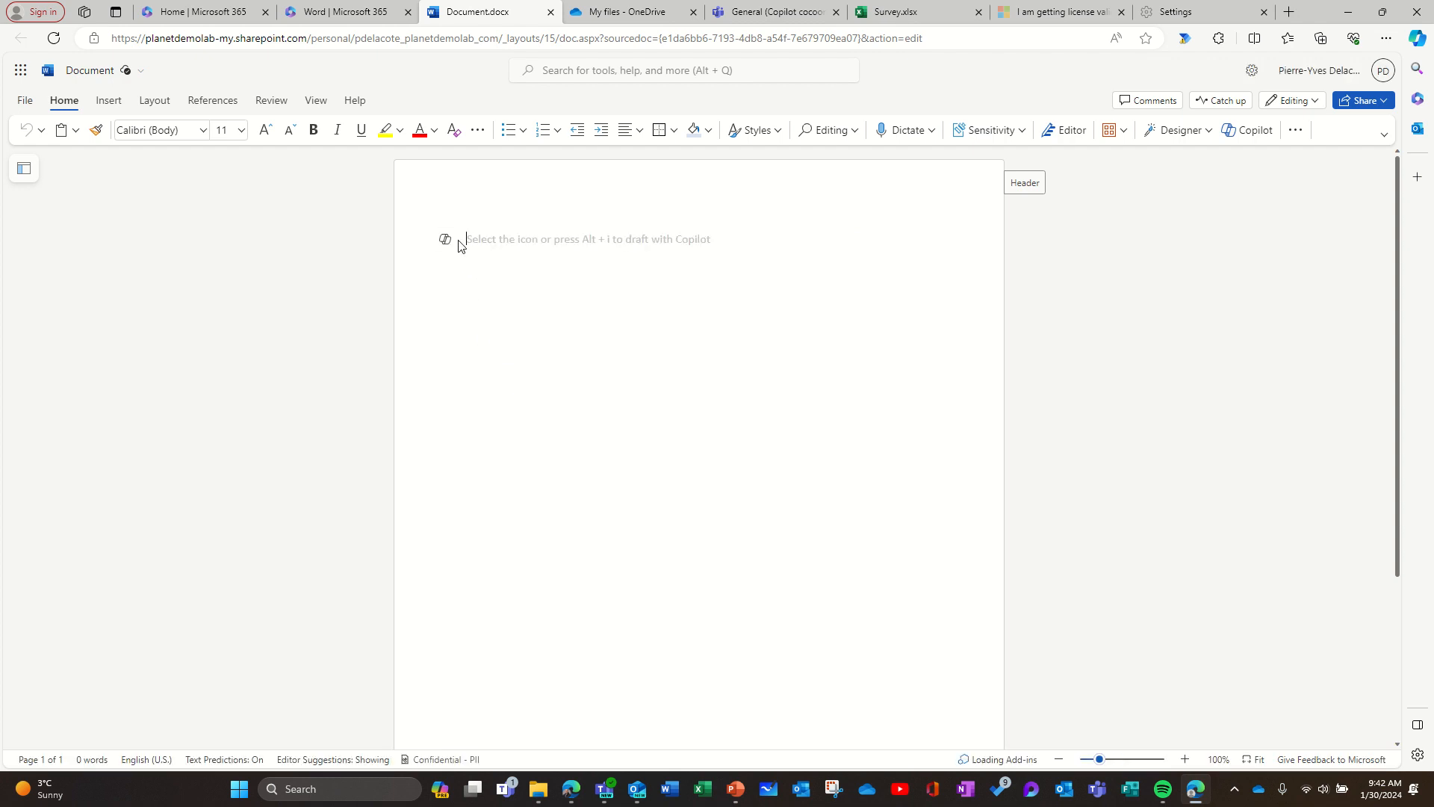
# Start a Copilot draft that references "Important steps for Teams owners.pptx" from Copilot cocoon's General > Teams Planet OCM resources > Teams owner folder.
pyautogui.click(445, 240)
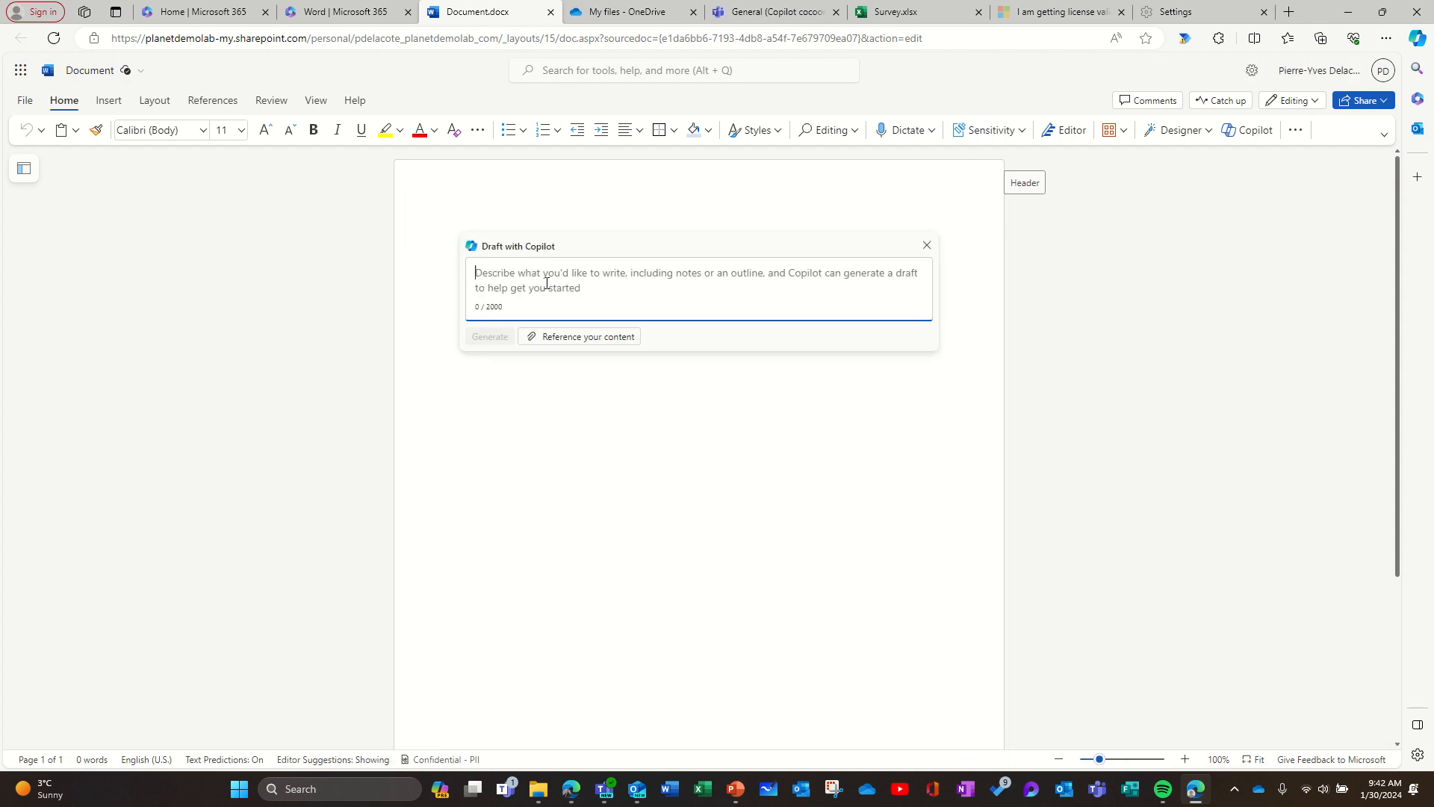
pyautogui.click(616, 342)
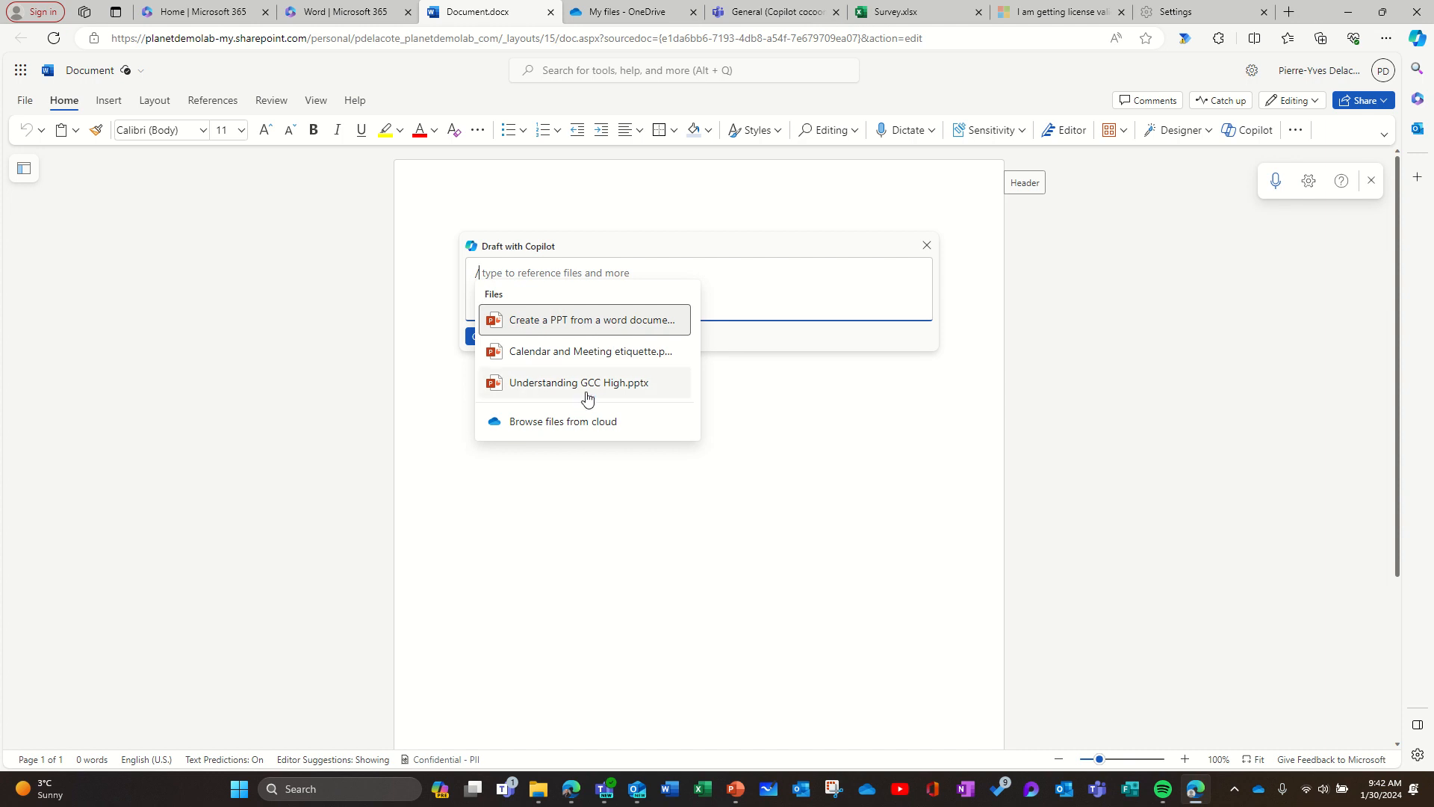
pyautogui.click(580, 422)
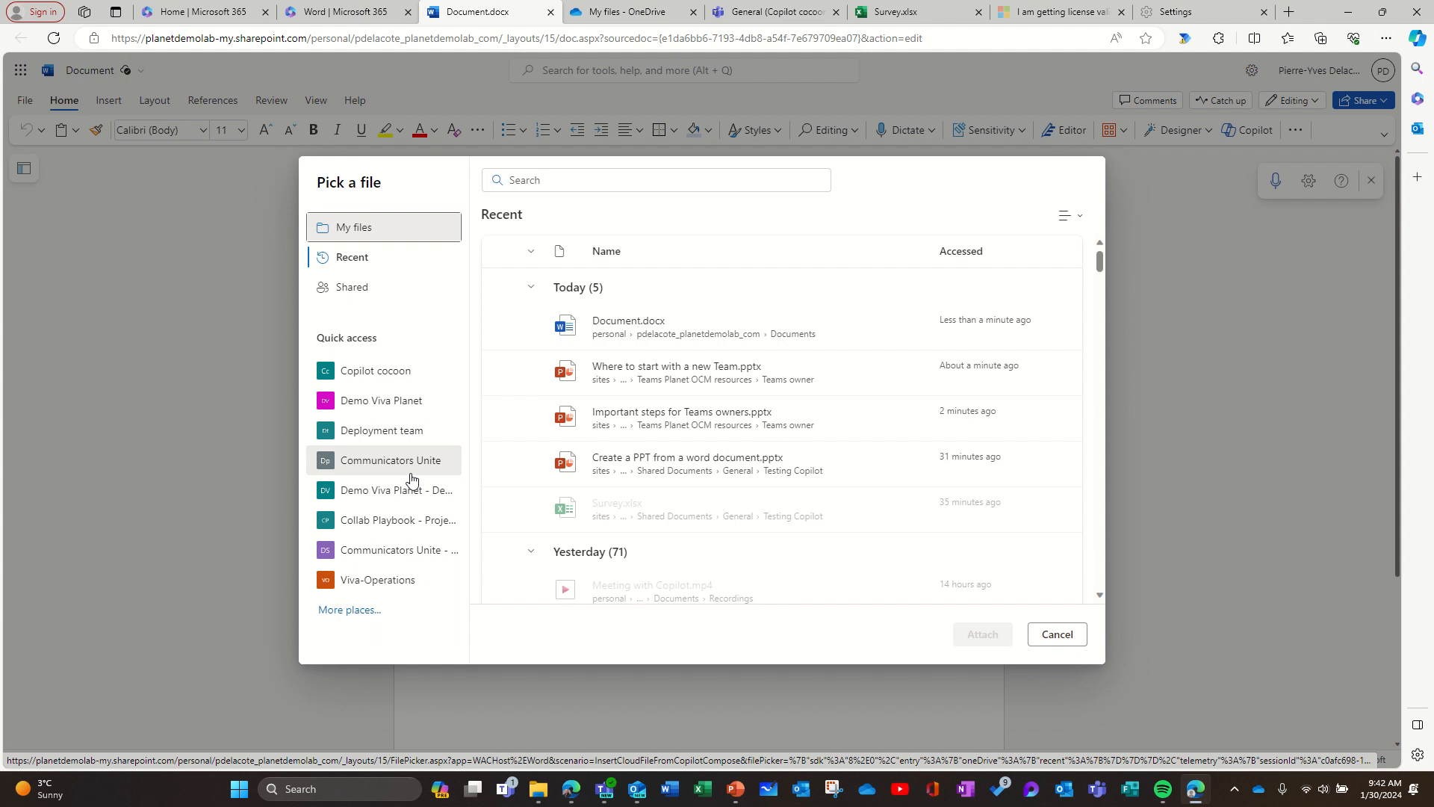
pyautogui.click(417, 371)
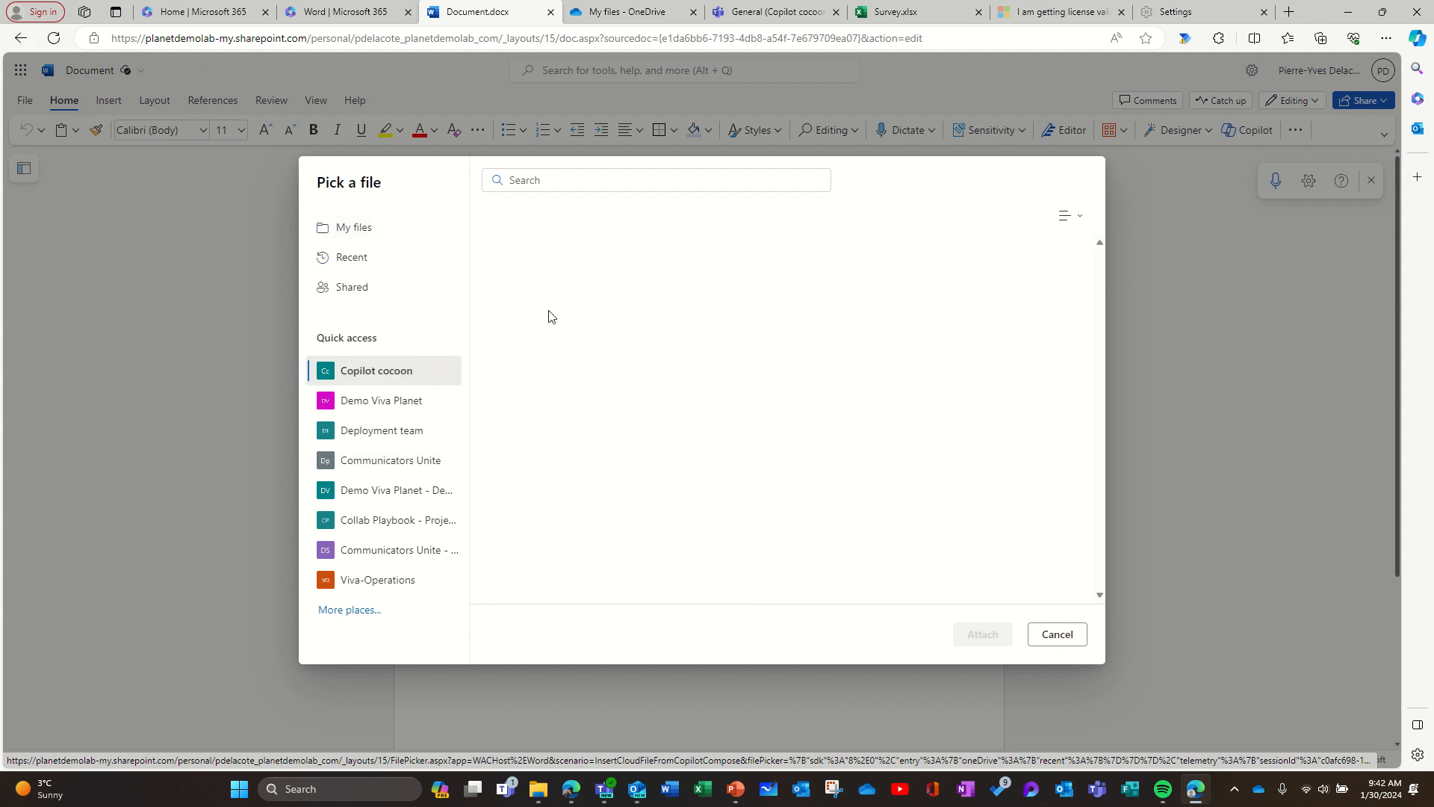
pyautogui.click(581, 360)
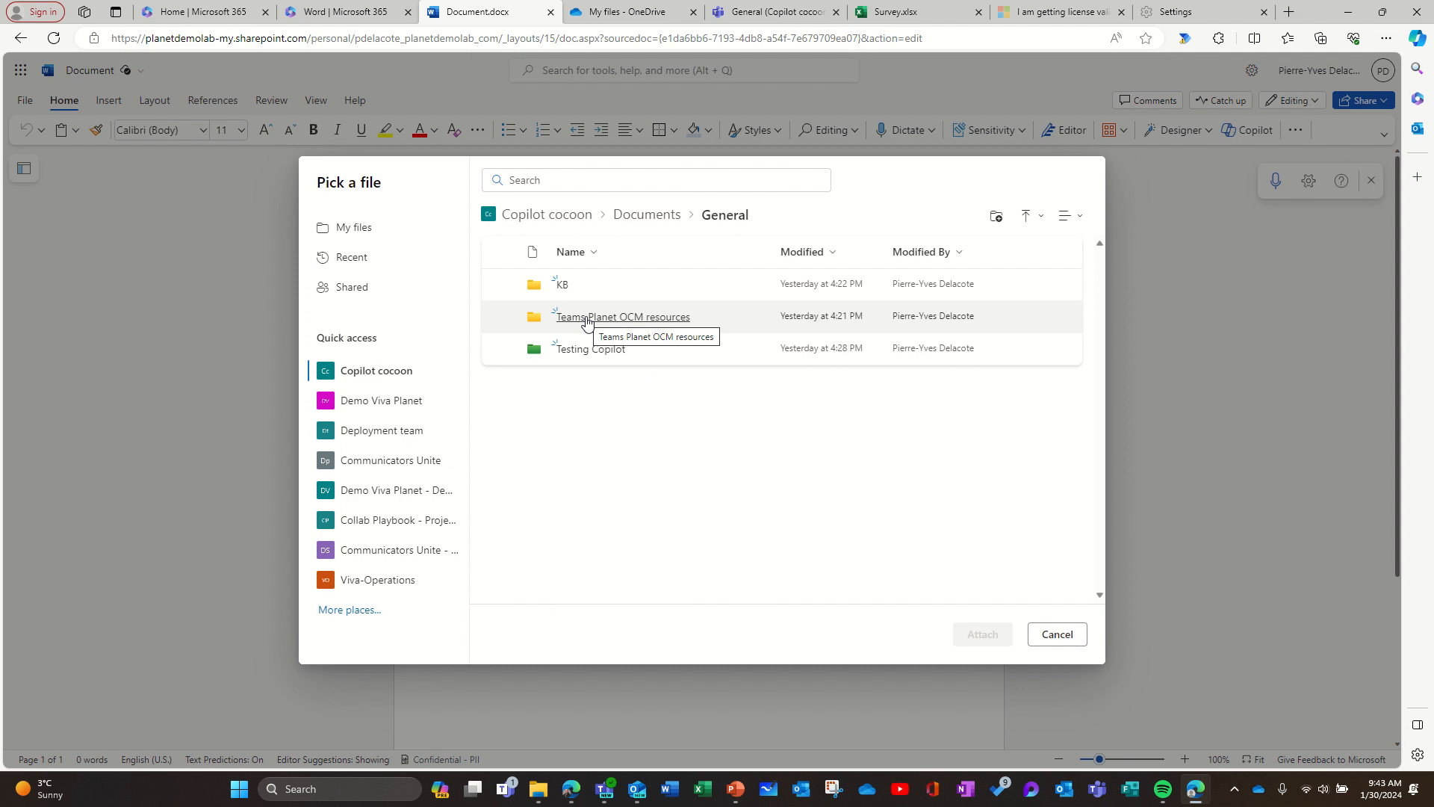
pyautogui.click(588, 319)
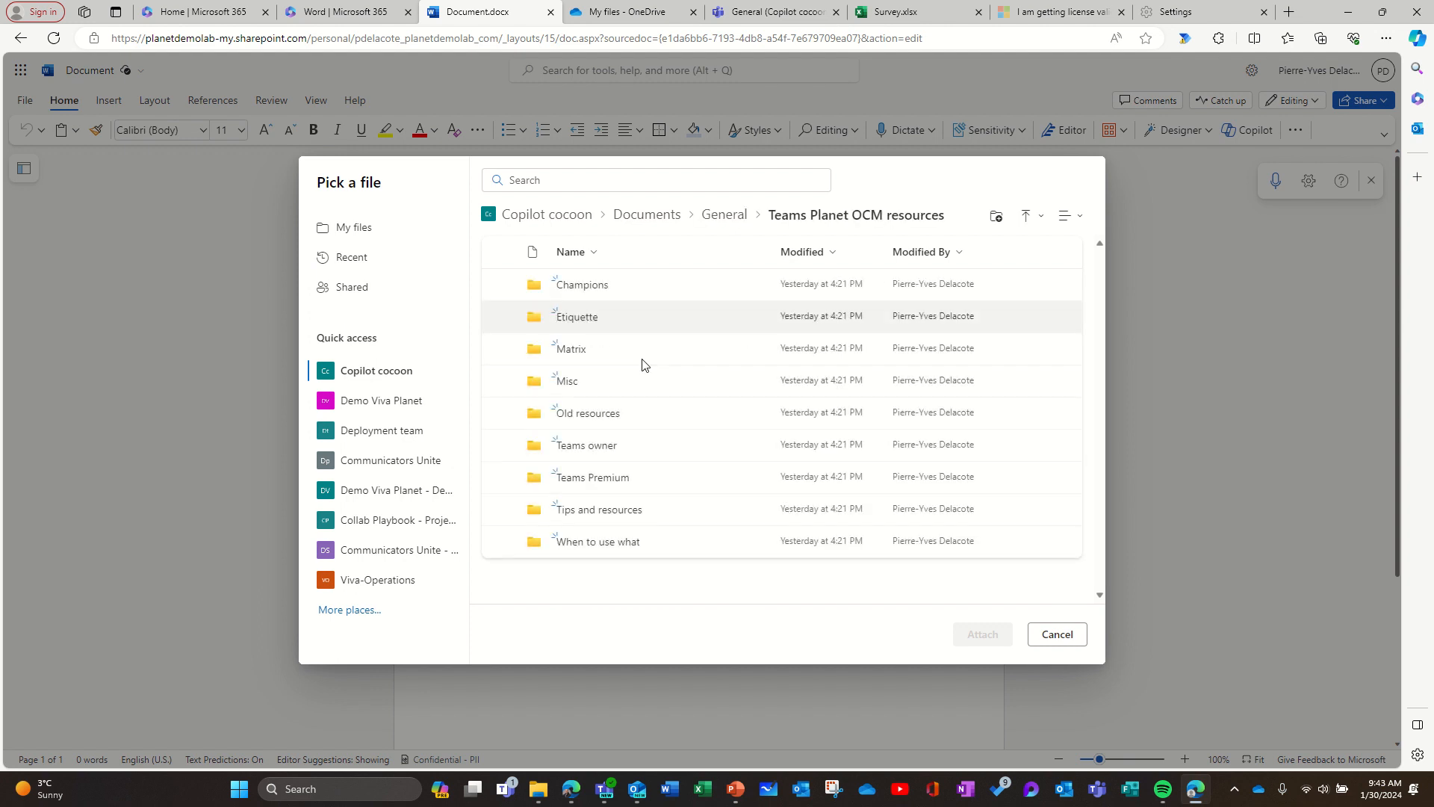
pyautogui.click(596, 447)
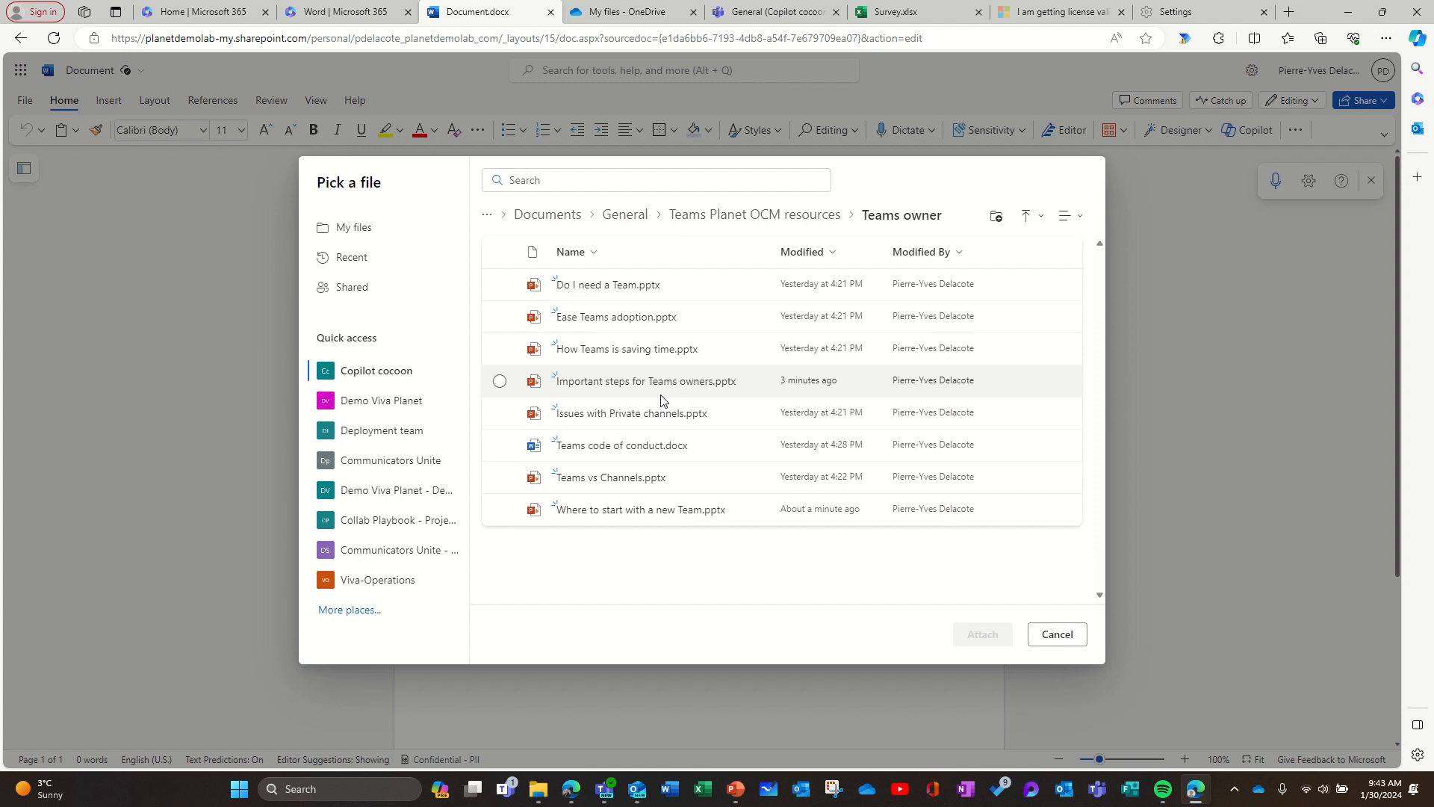
pyautogui.click(499, 381)
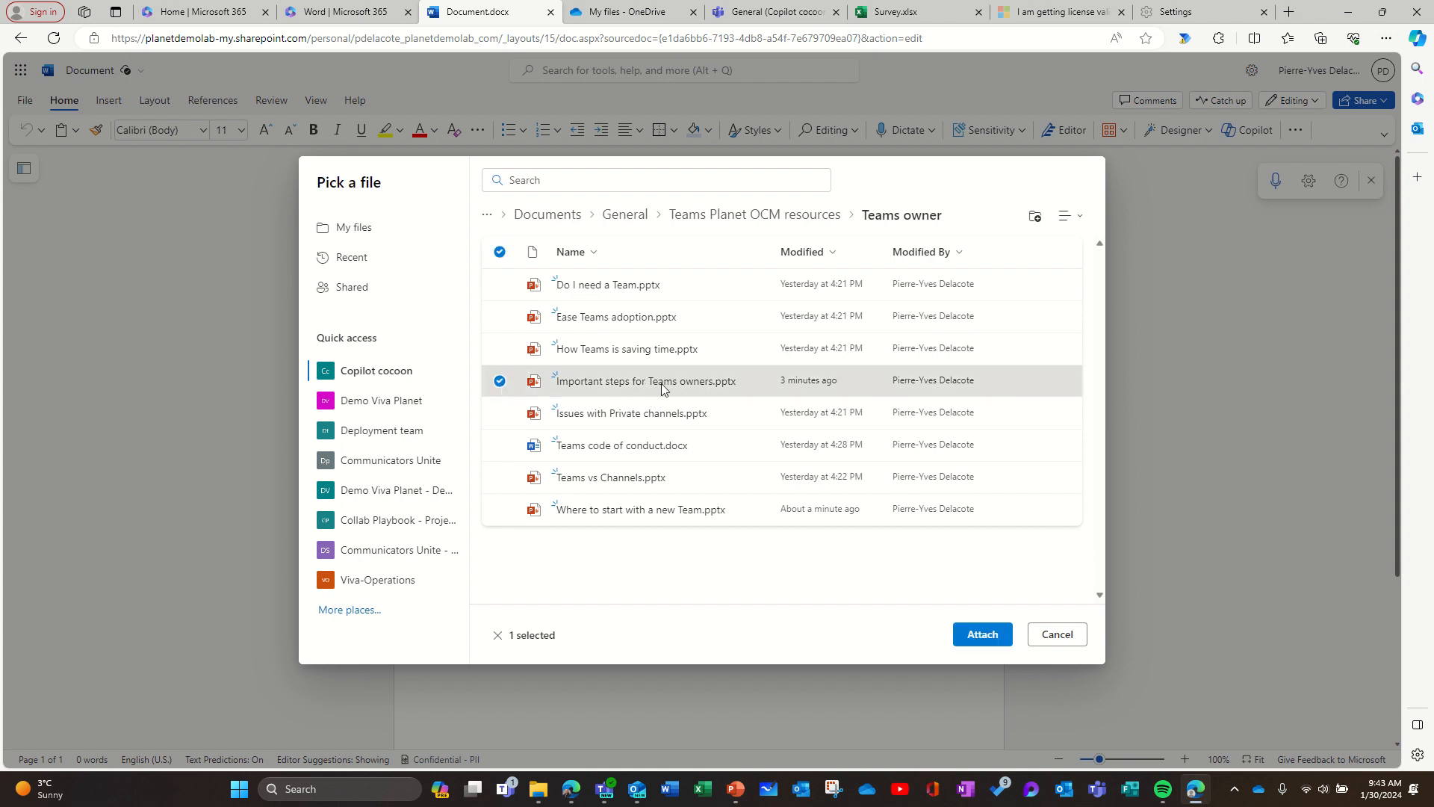
pyautogui.click(994, 637)
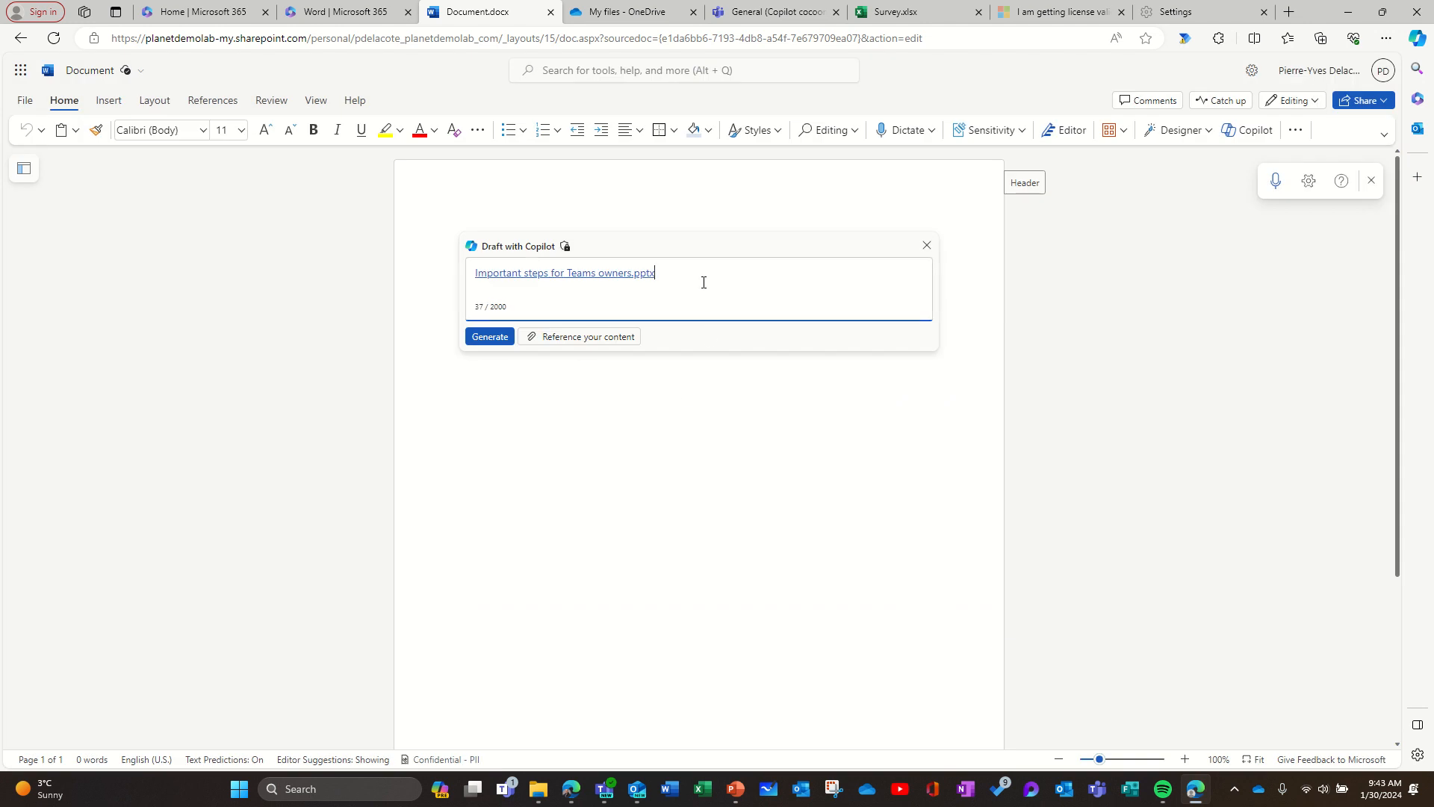
# Add the prompt "write a Teams Owner user guide from this document" after the file reference and generate the draft.
pyautogui.write('write ')
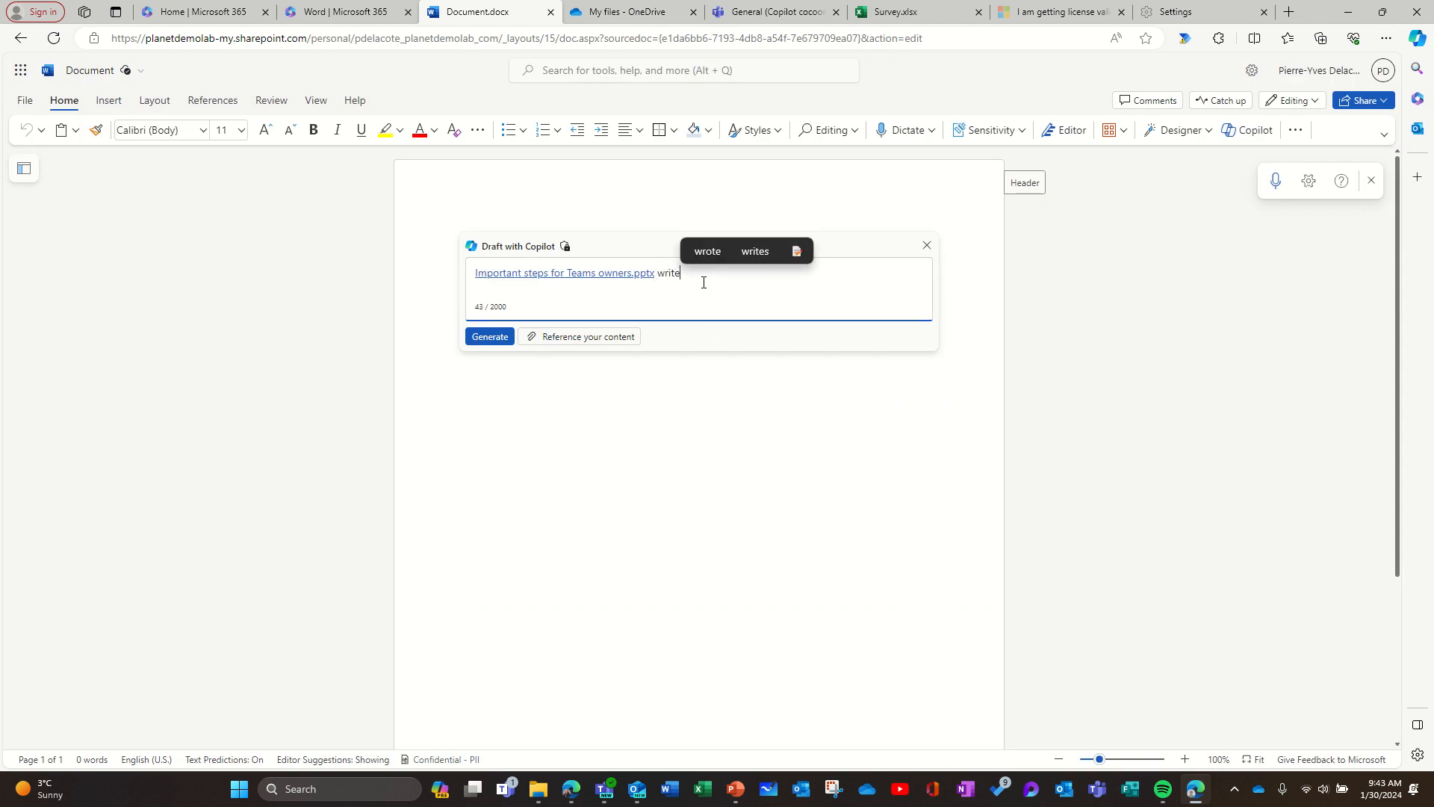
pyautogui.write('a Teams ')
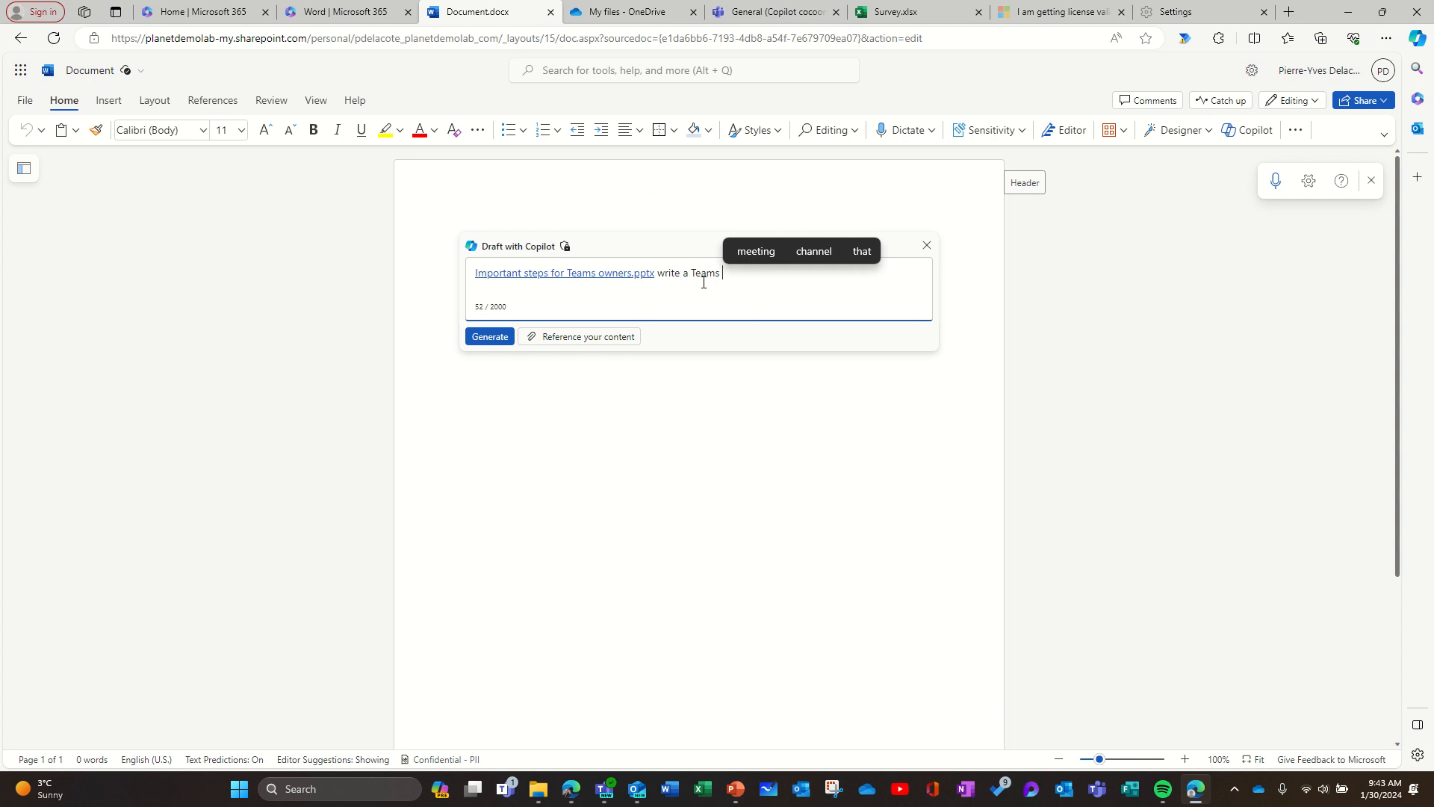
pyautogui.write('Owner')
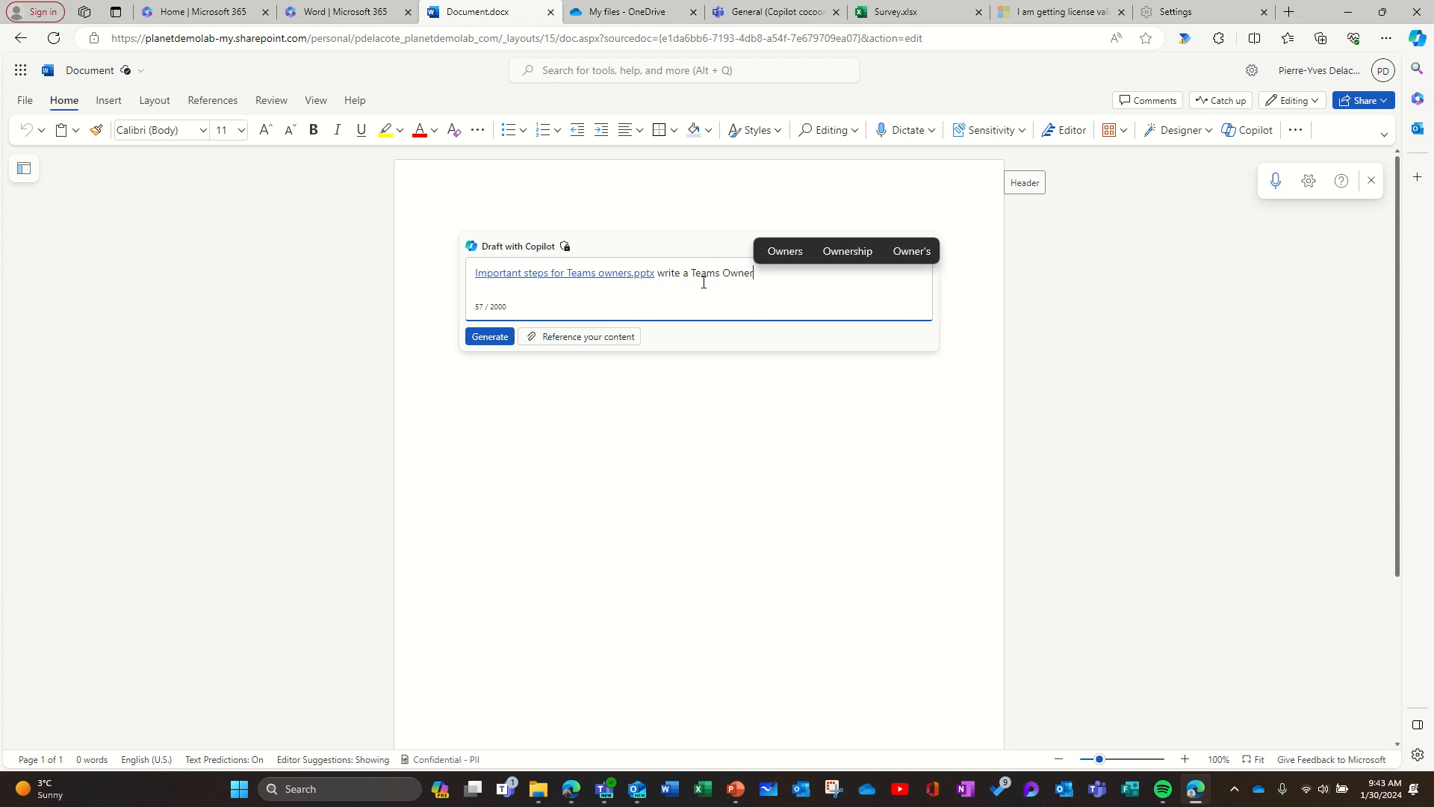
pyautogui.write(' user ')
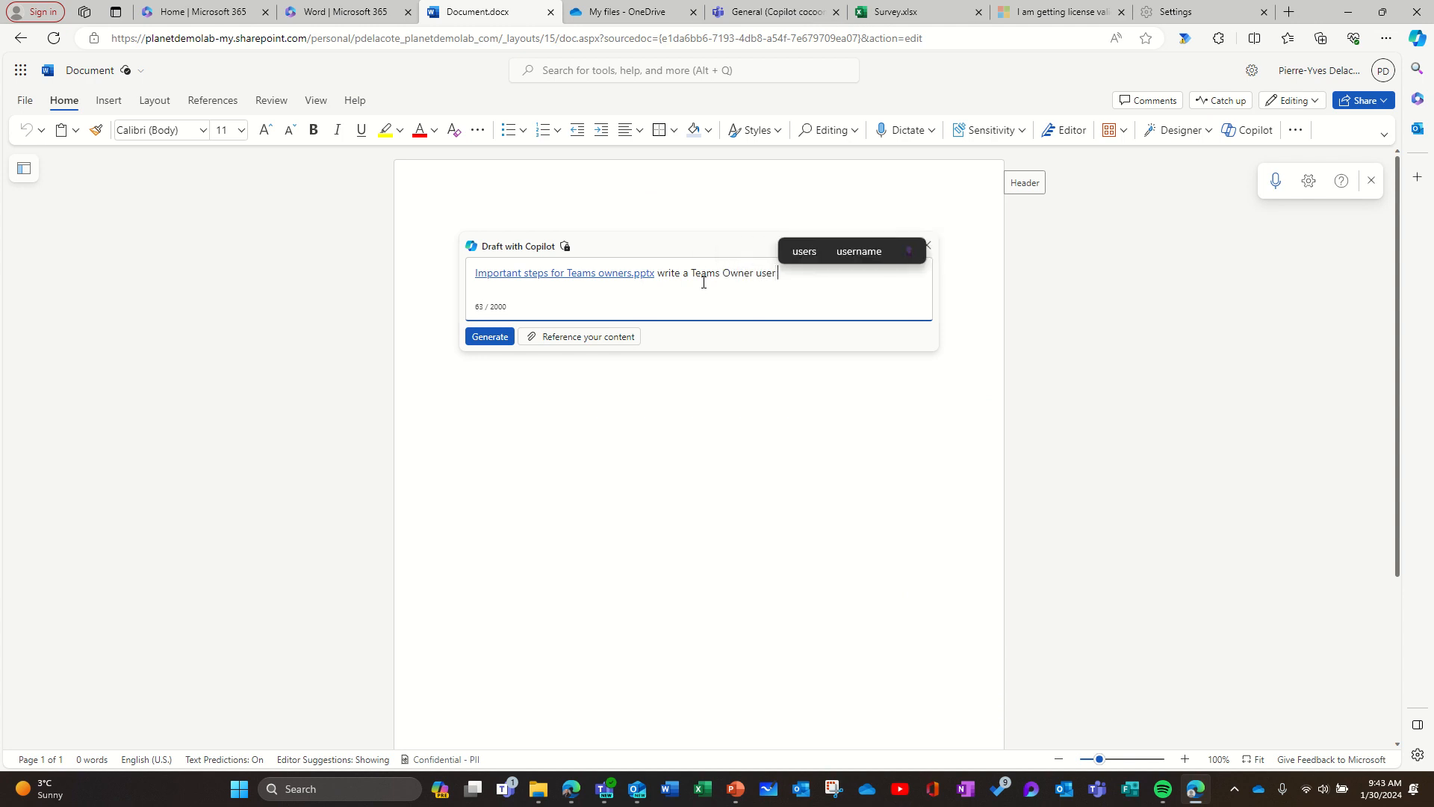
pyautogui.write('guide fro')
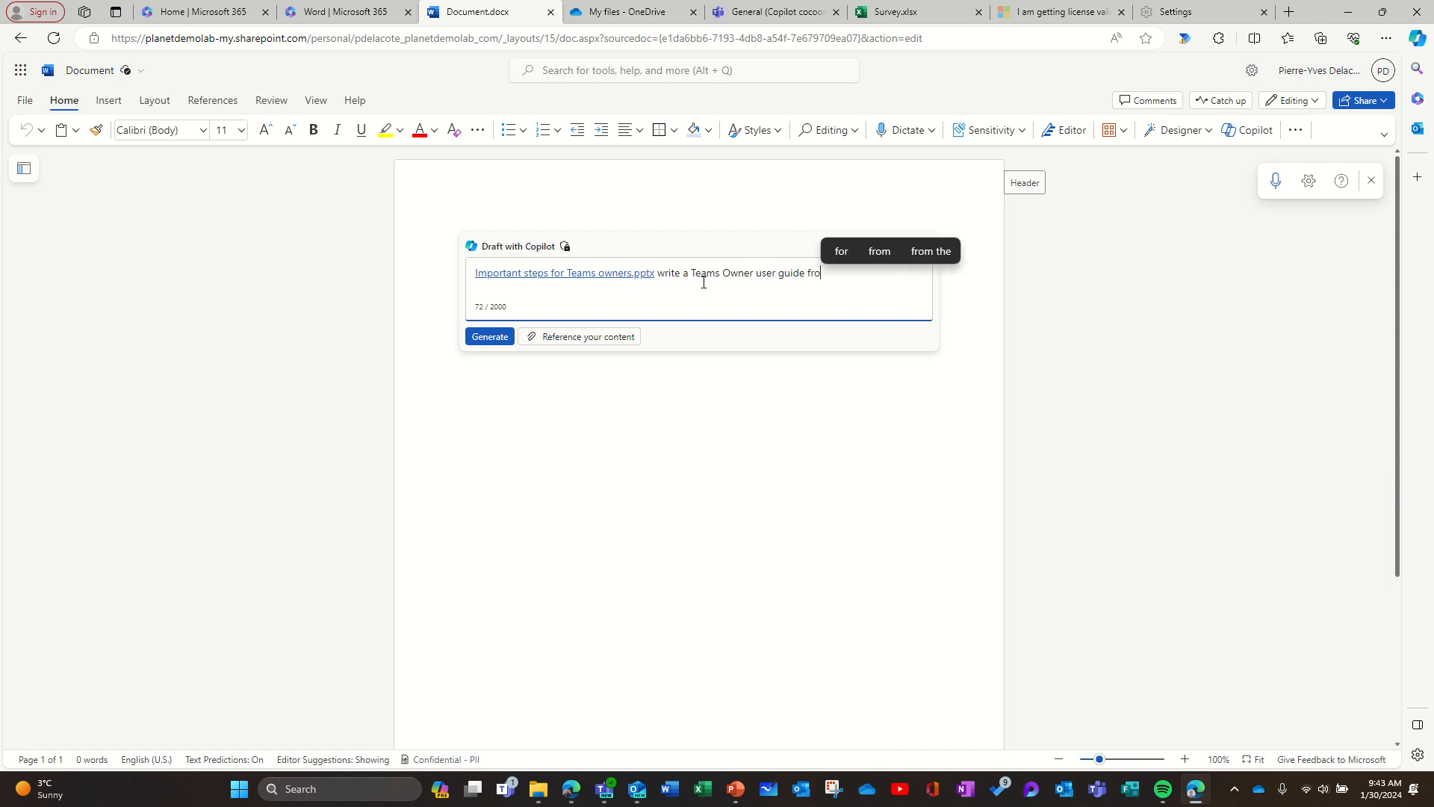
pyautogui.write('m this ')
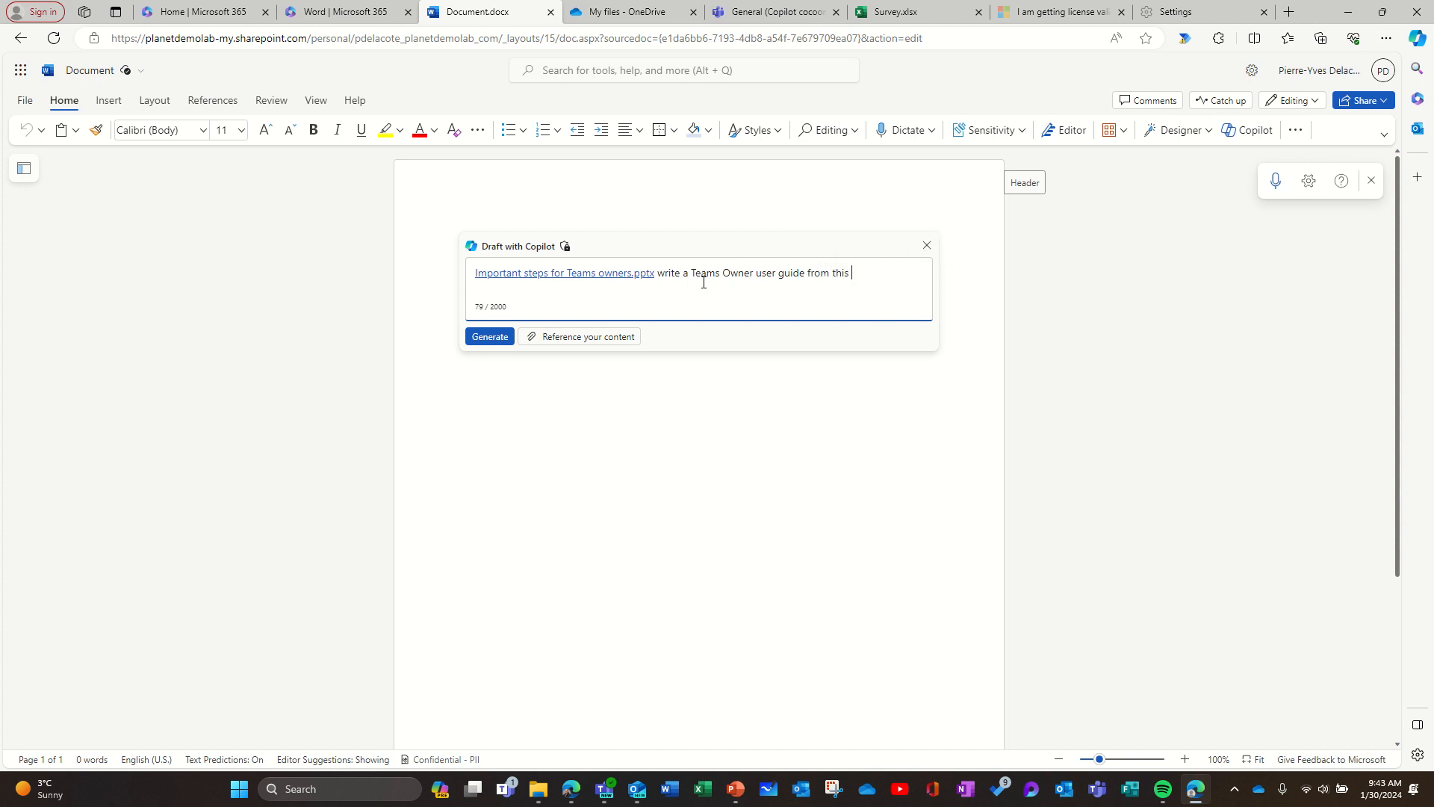
pyautogui.write('document')
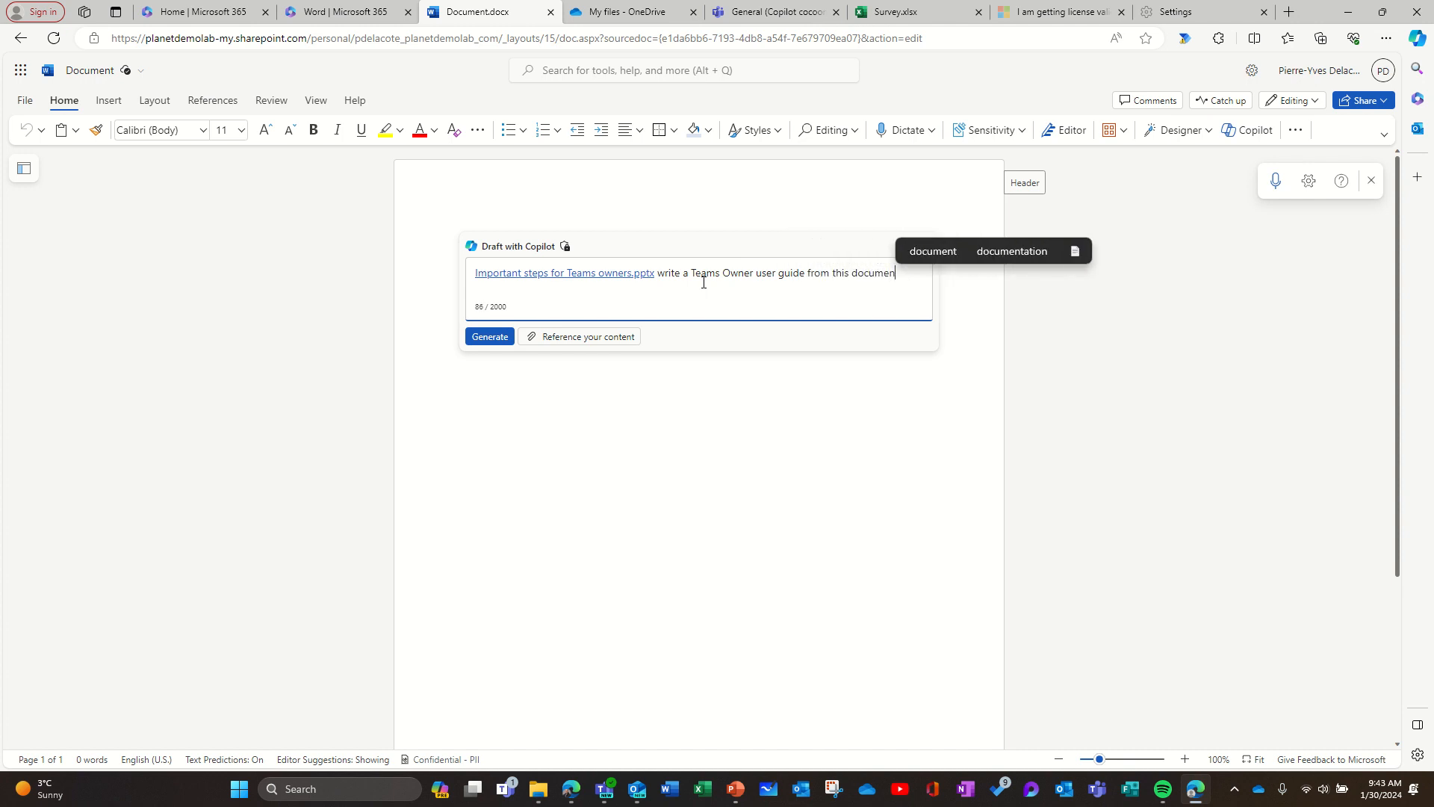
pyautogui.click(489, 337)
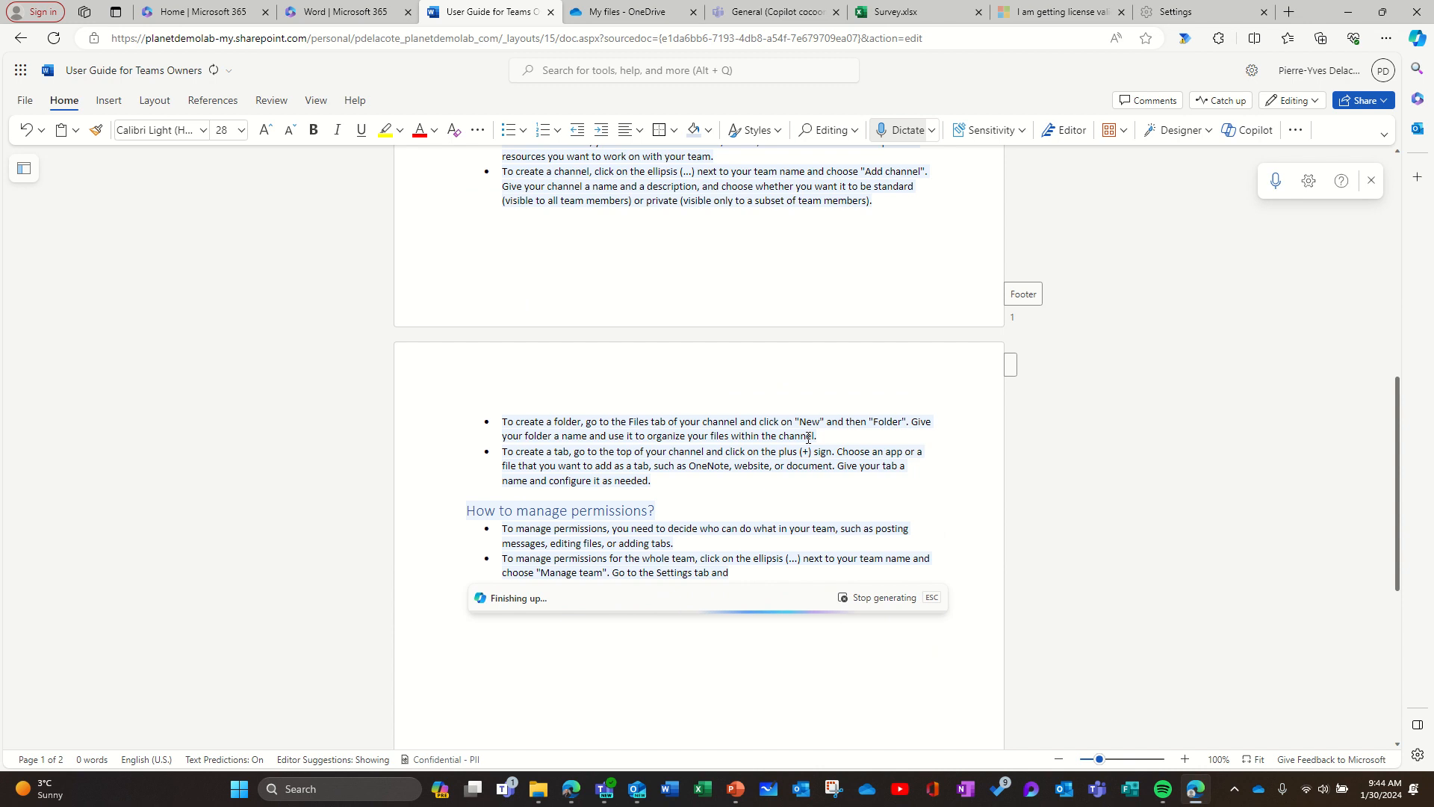
# Review the sections of the Teams owners user guide while Copilot writes it, ending back at the title.
pyautogui.scroll(4, 782, 503)
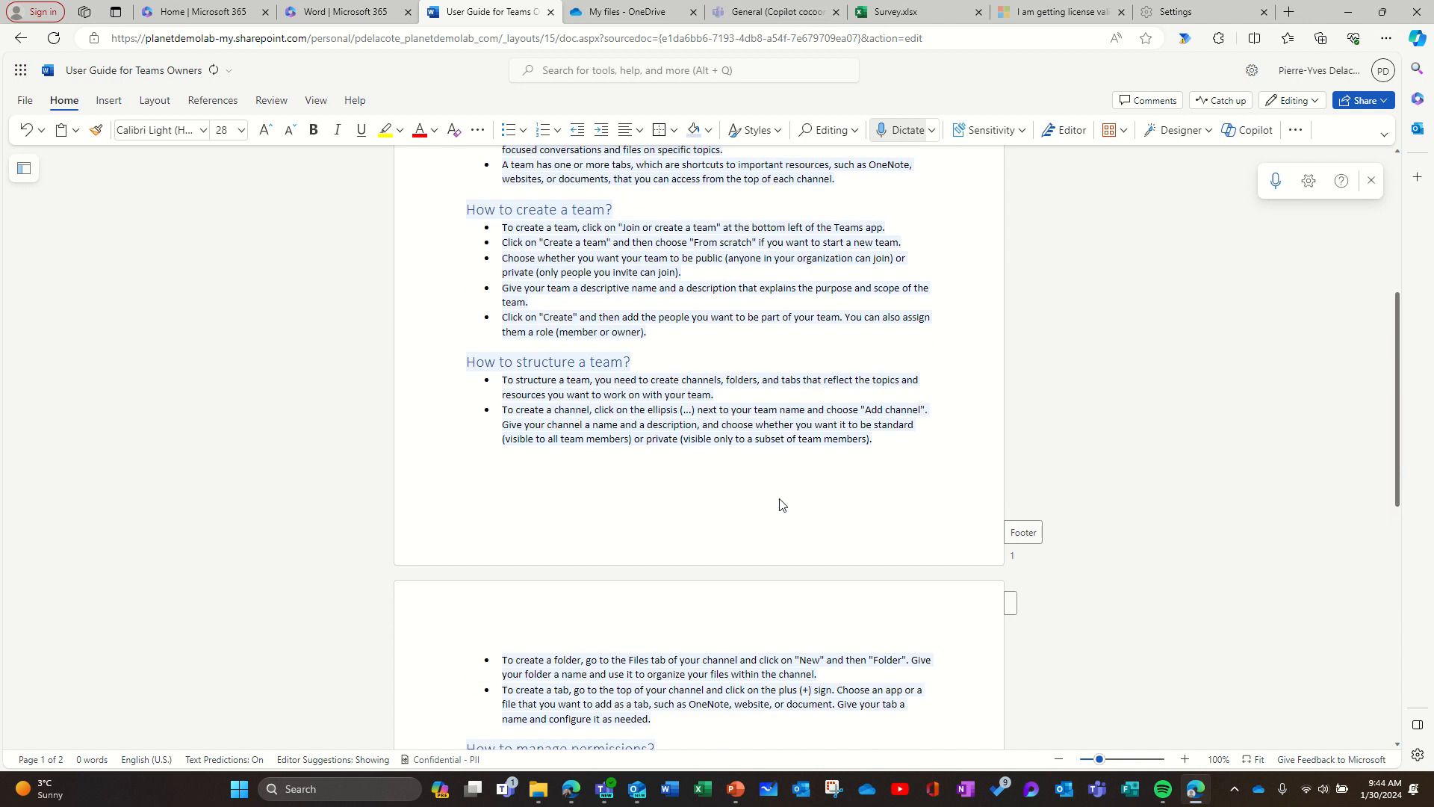
pyautogui.scroll(4, 781, 505)
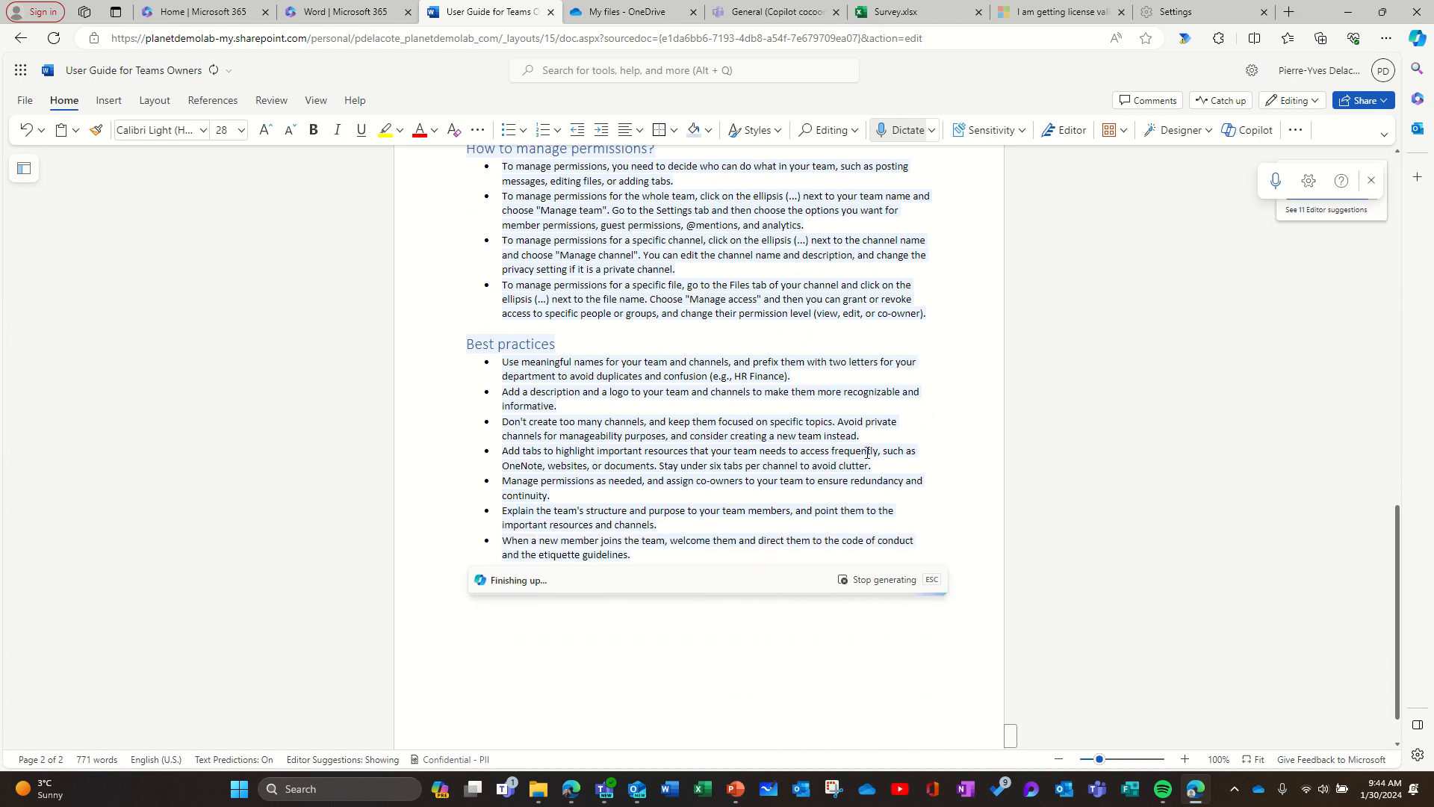
pyautogui.scroll(2, 867, 452)
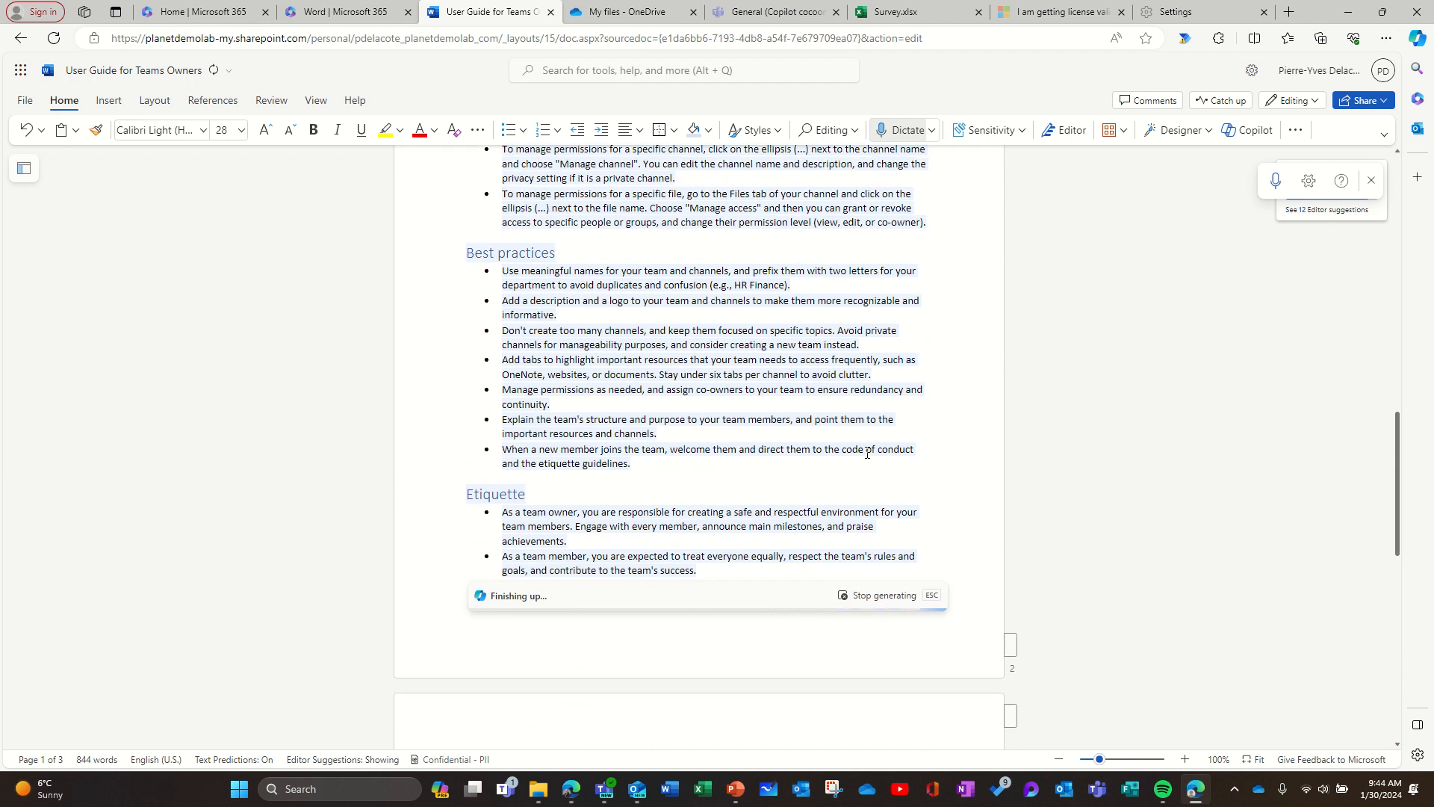
pyautogui.scroll(4, 867, 453)
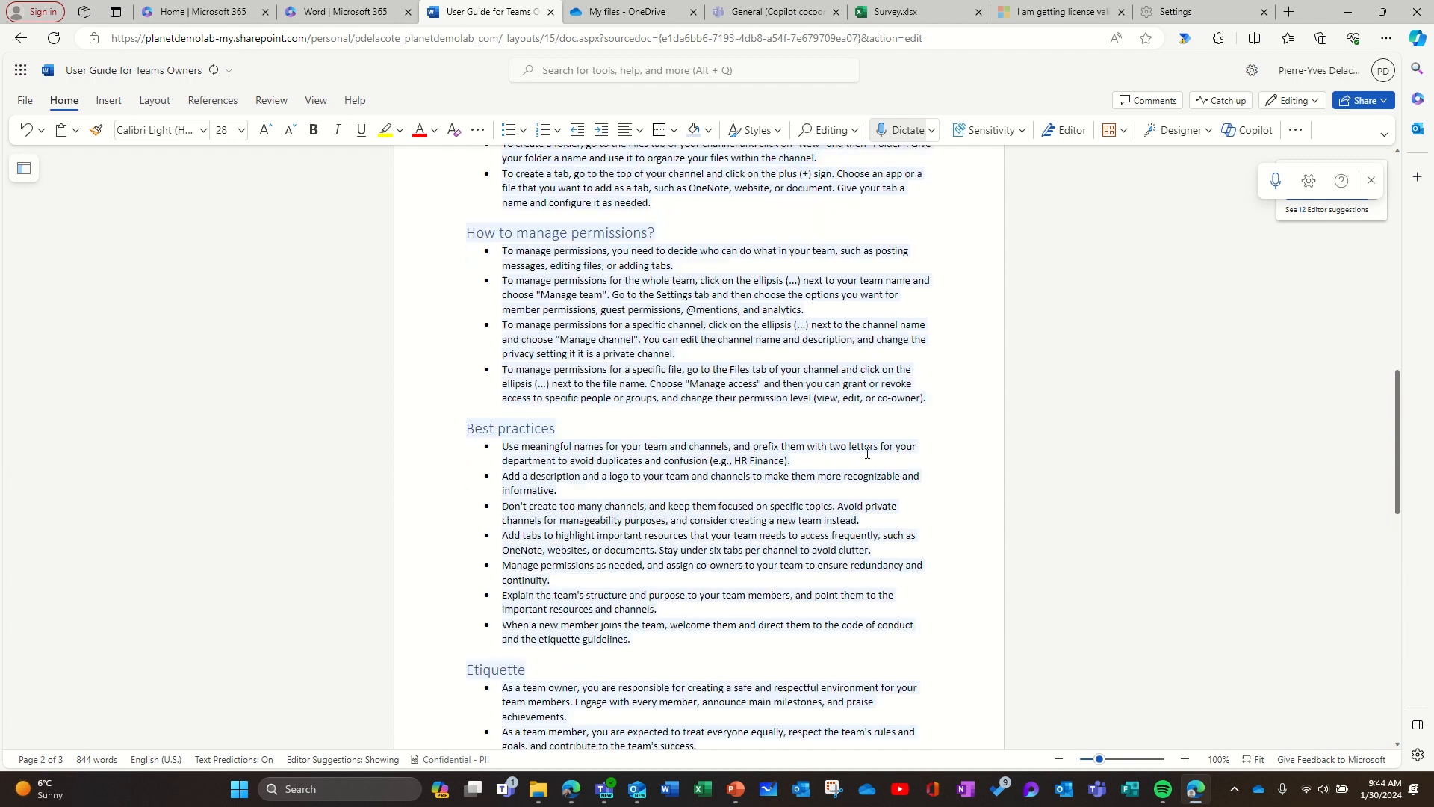
pyautogui.scroll(2, 867, 452)
pyautogui.scroll(-11, 867, 453)
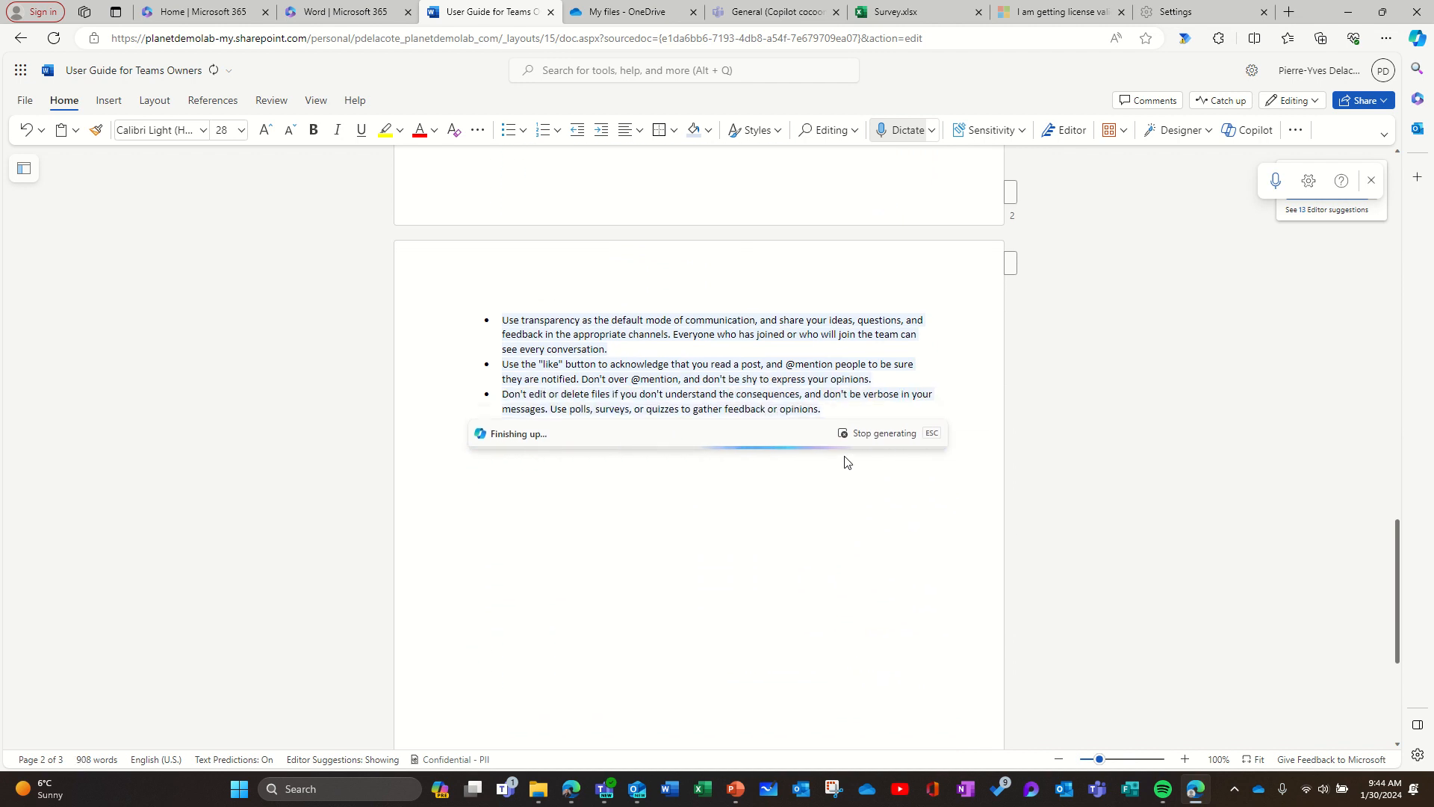
pyautogui.scroll(3, 799, 458)
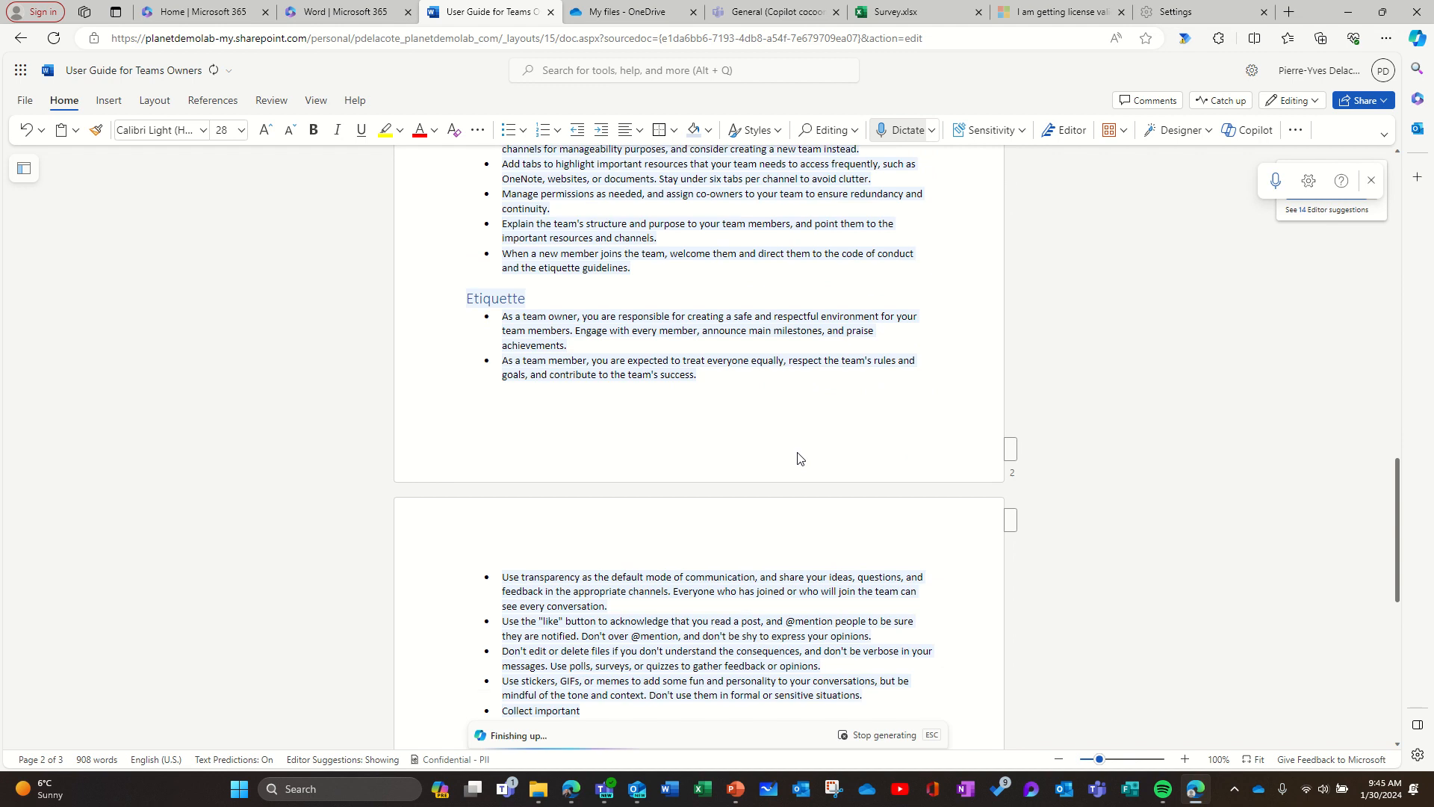
pyautogui.scroll(3, 798, 458)
pyautogui.scroll(6, 510, 423)
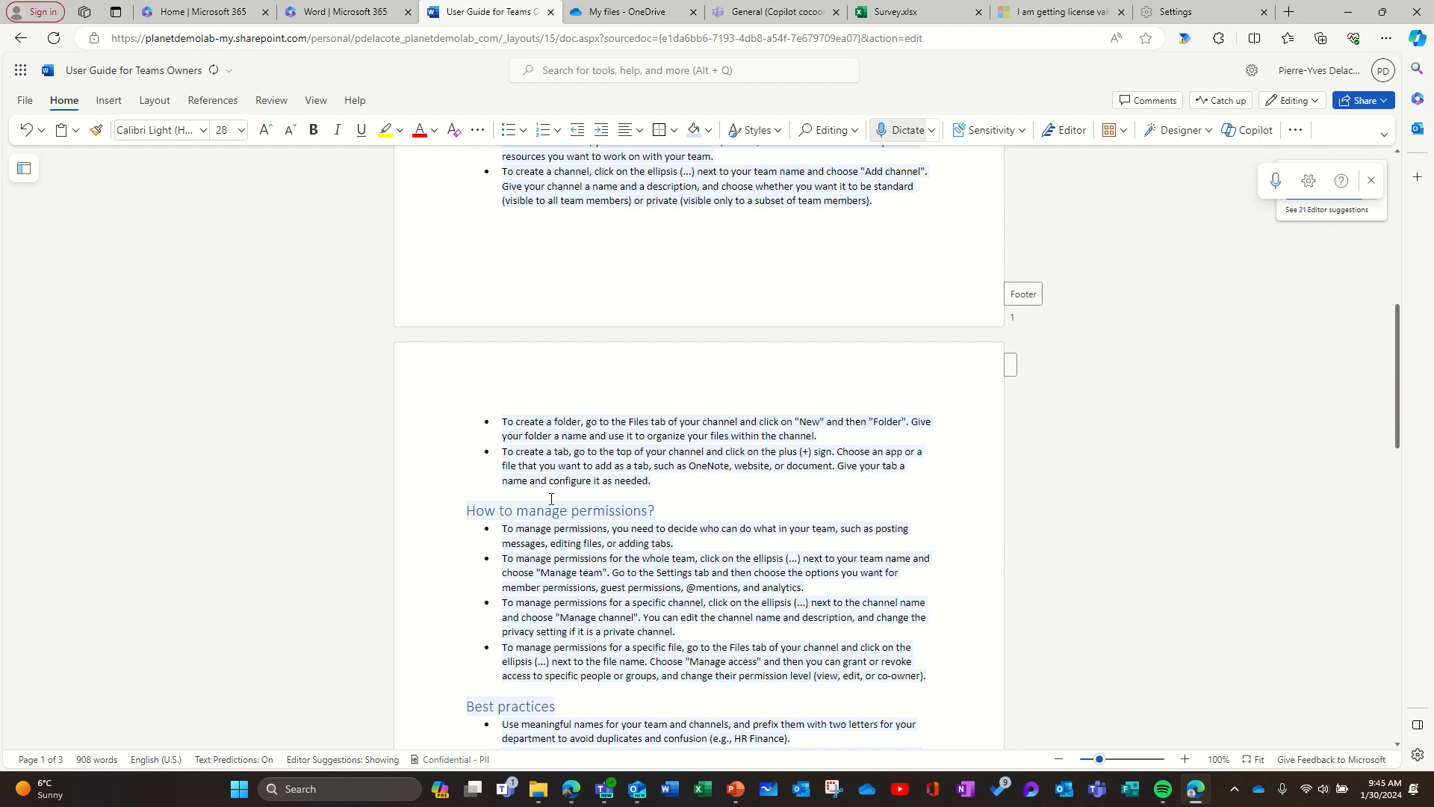
pyautogui.scroll(4, 714, 452)
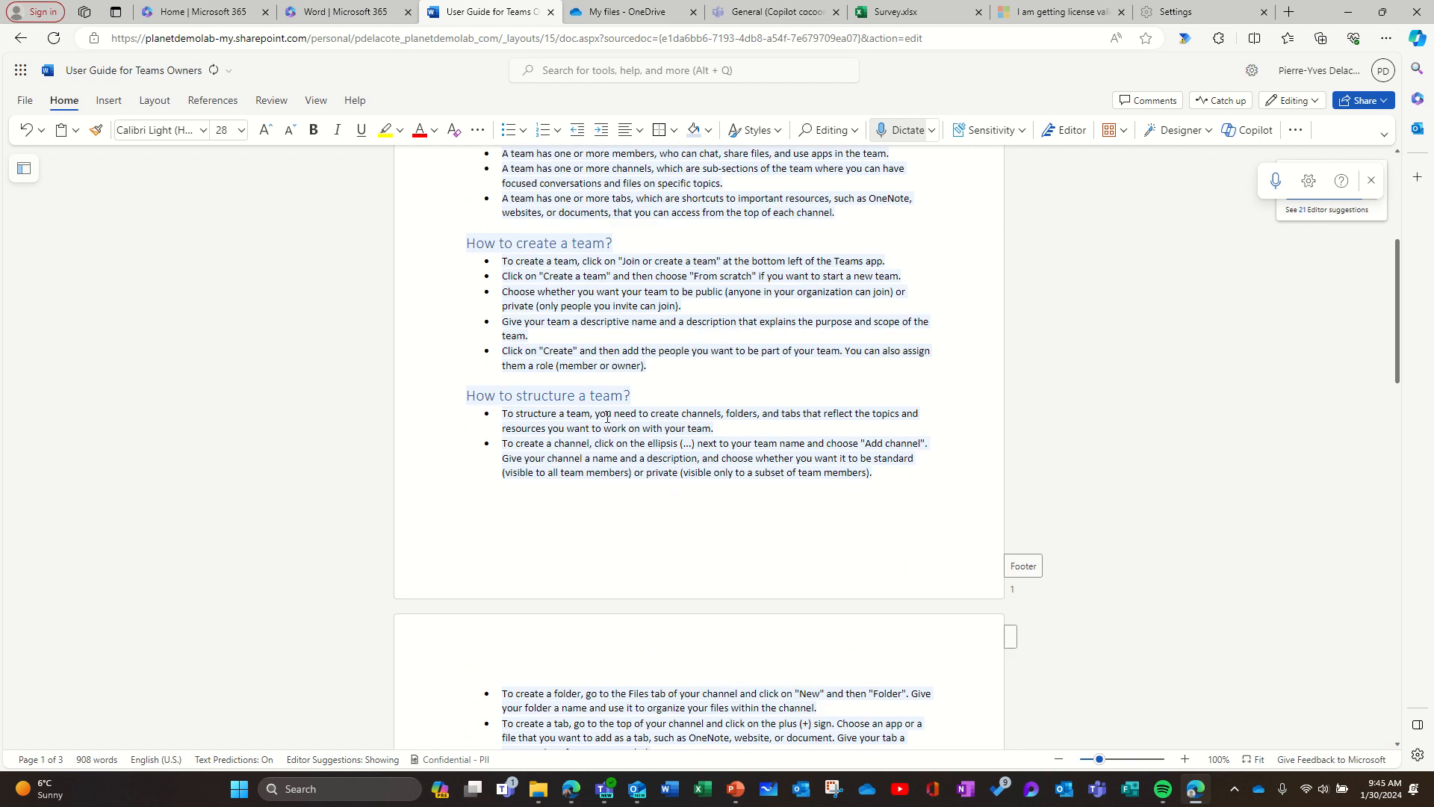
pyautogui.scroll(4, 692, 447)
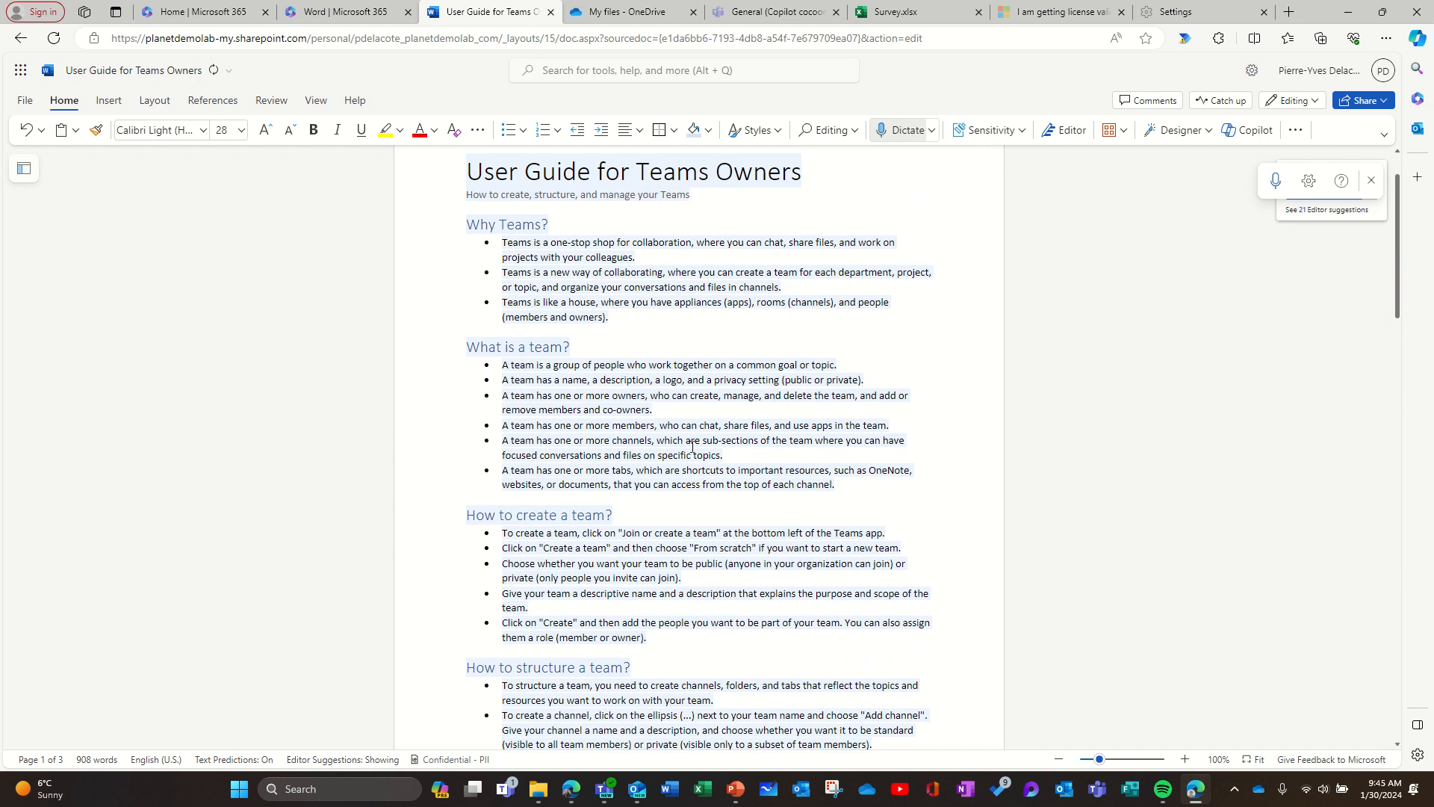
pyautogui.scroll(1, 691, 446)
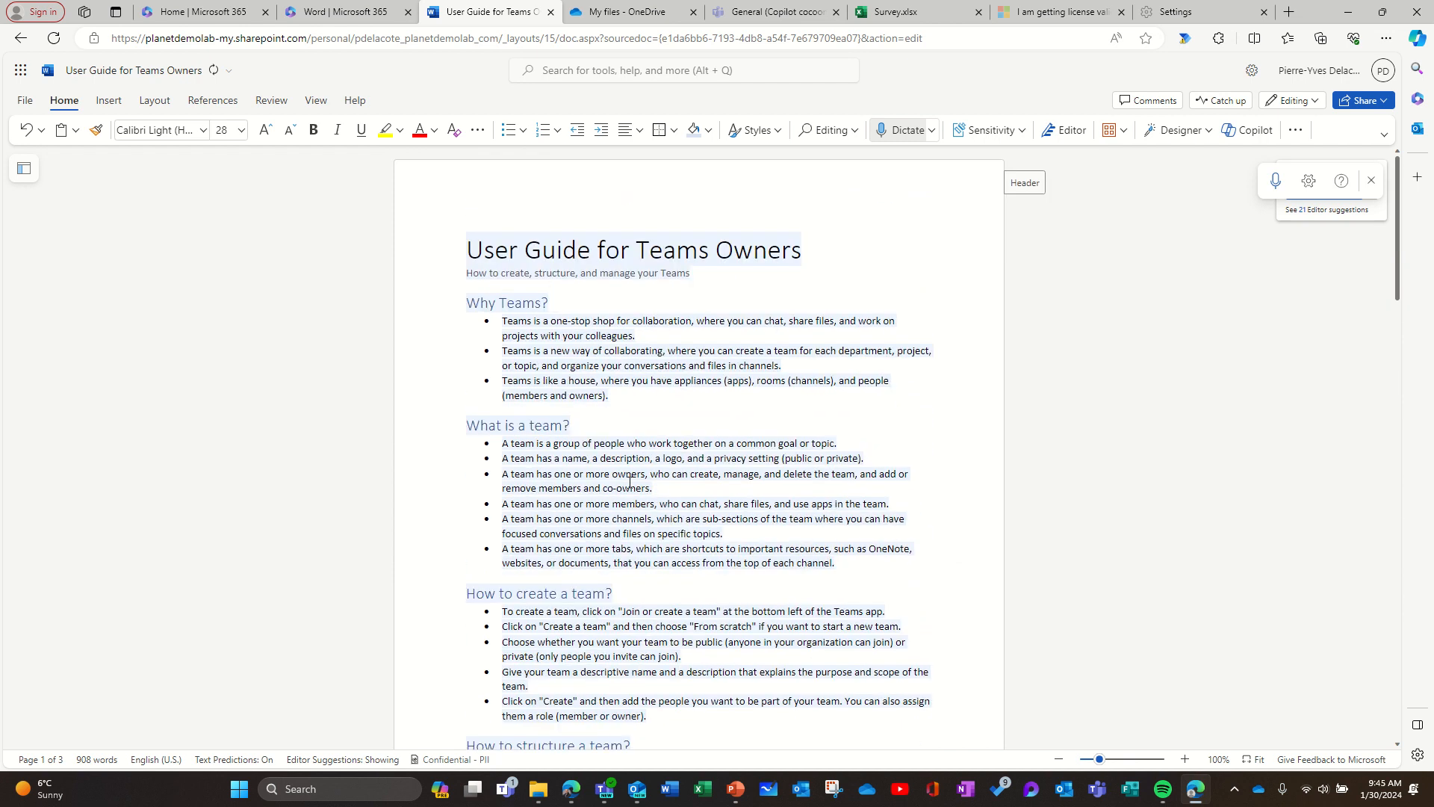
# Check the completed user guide through to its final section and keep the Copilot draft in the document.
pyautogui.scroll(-3, 629, 482)
pyautogui.scroll(-6, 598, 557)
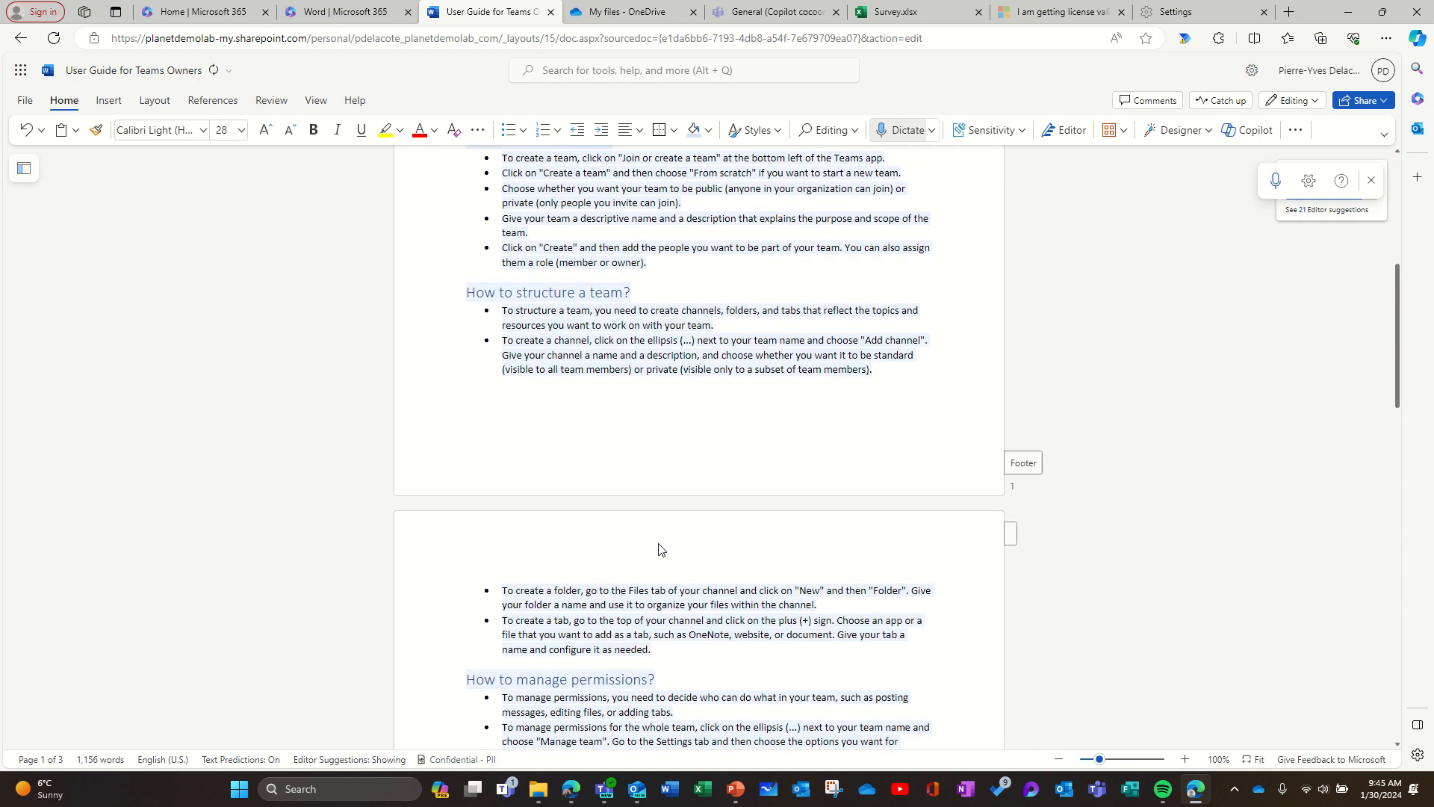
pyautogui.scroll(-5, 702, 587)
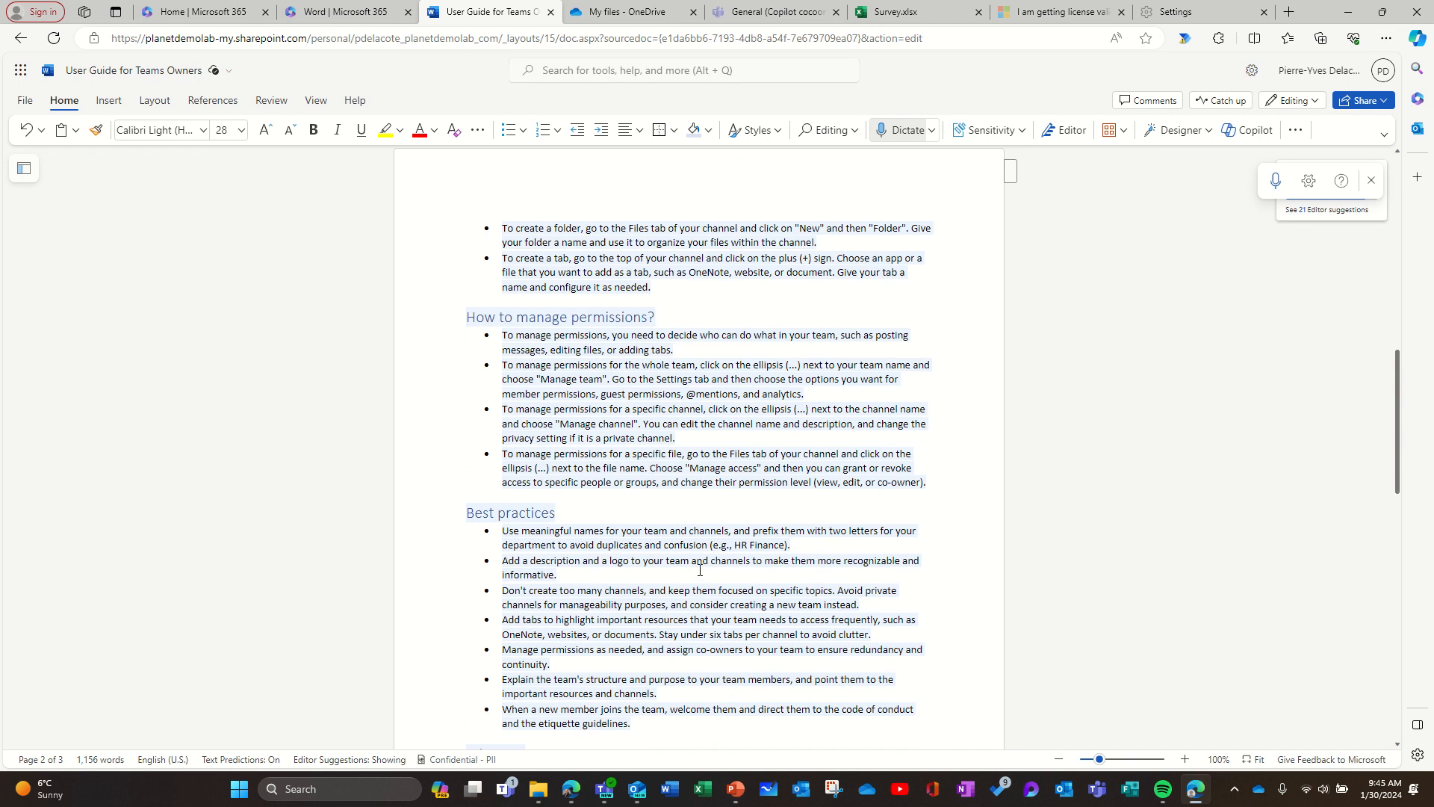
pyautogui.scroll(-5, 574, 510)
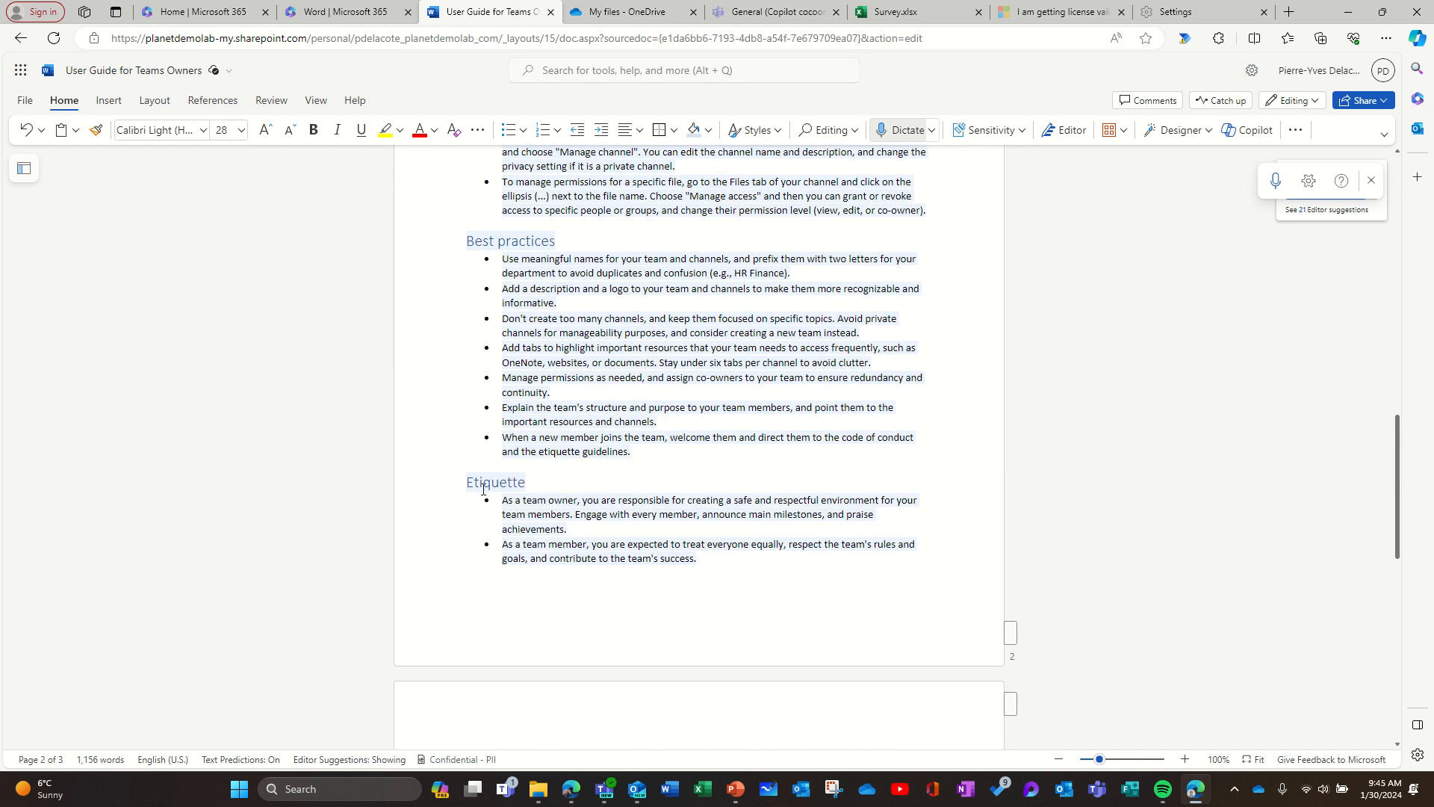
pyautogui.scroll(-8, 566, 509)
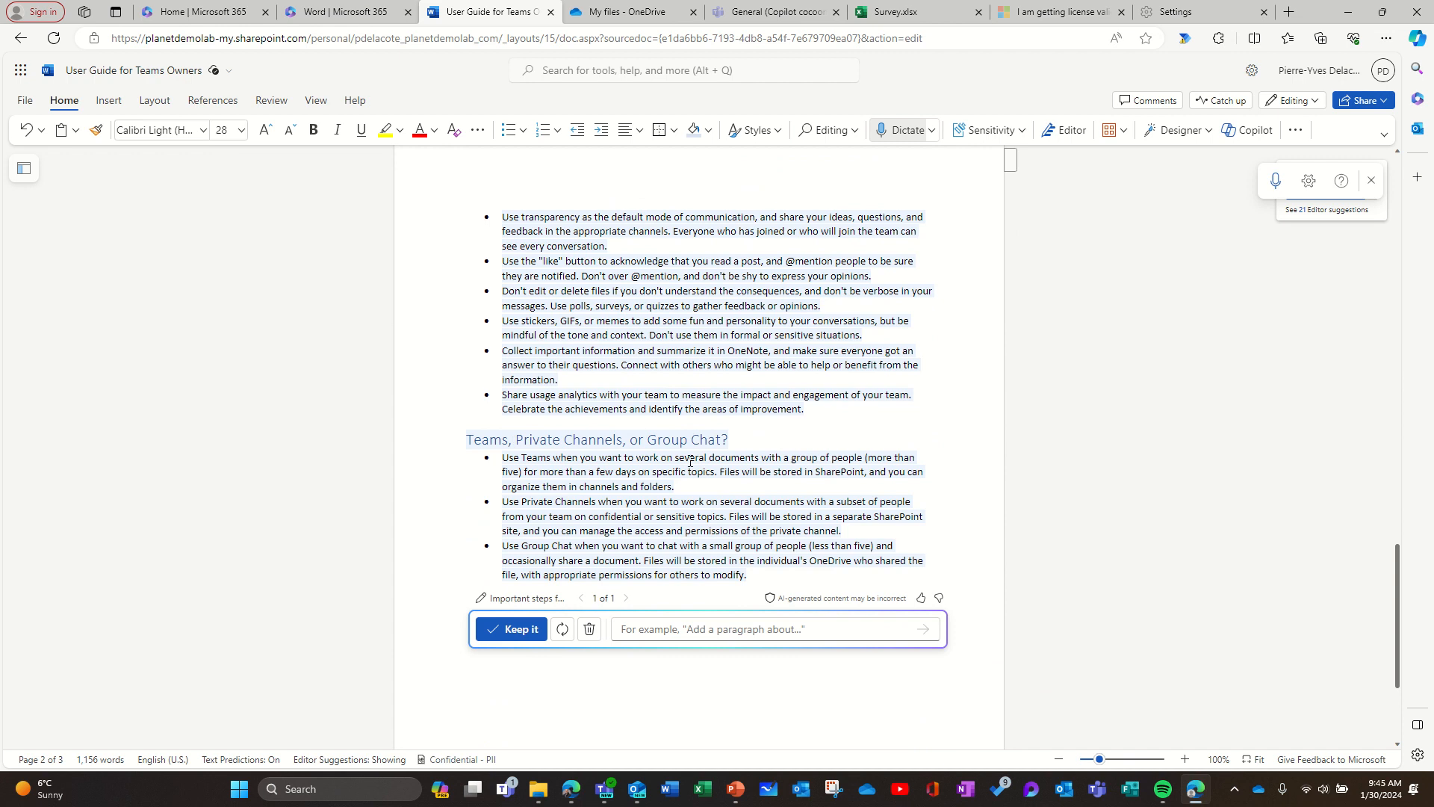
pyautogui.click(515, 631)
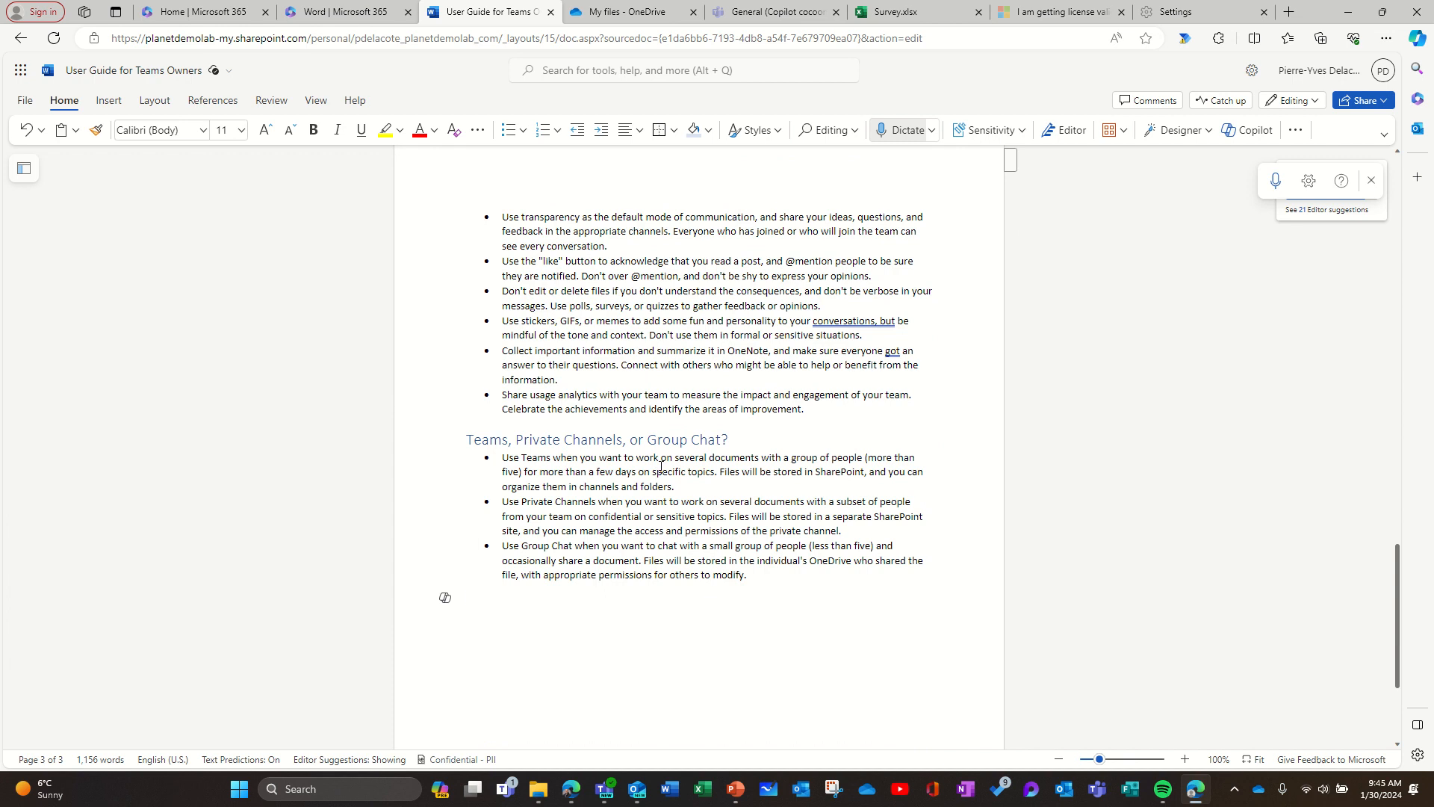
# Add the suggested stock banner of blue-figure puzzle pieces above the "User Guide for Teams Owners" title.
pyautogui.scroll(15, 662, 465)
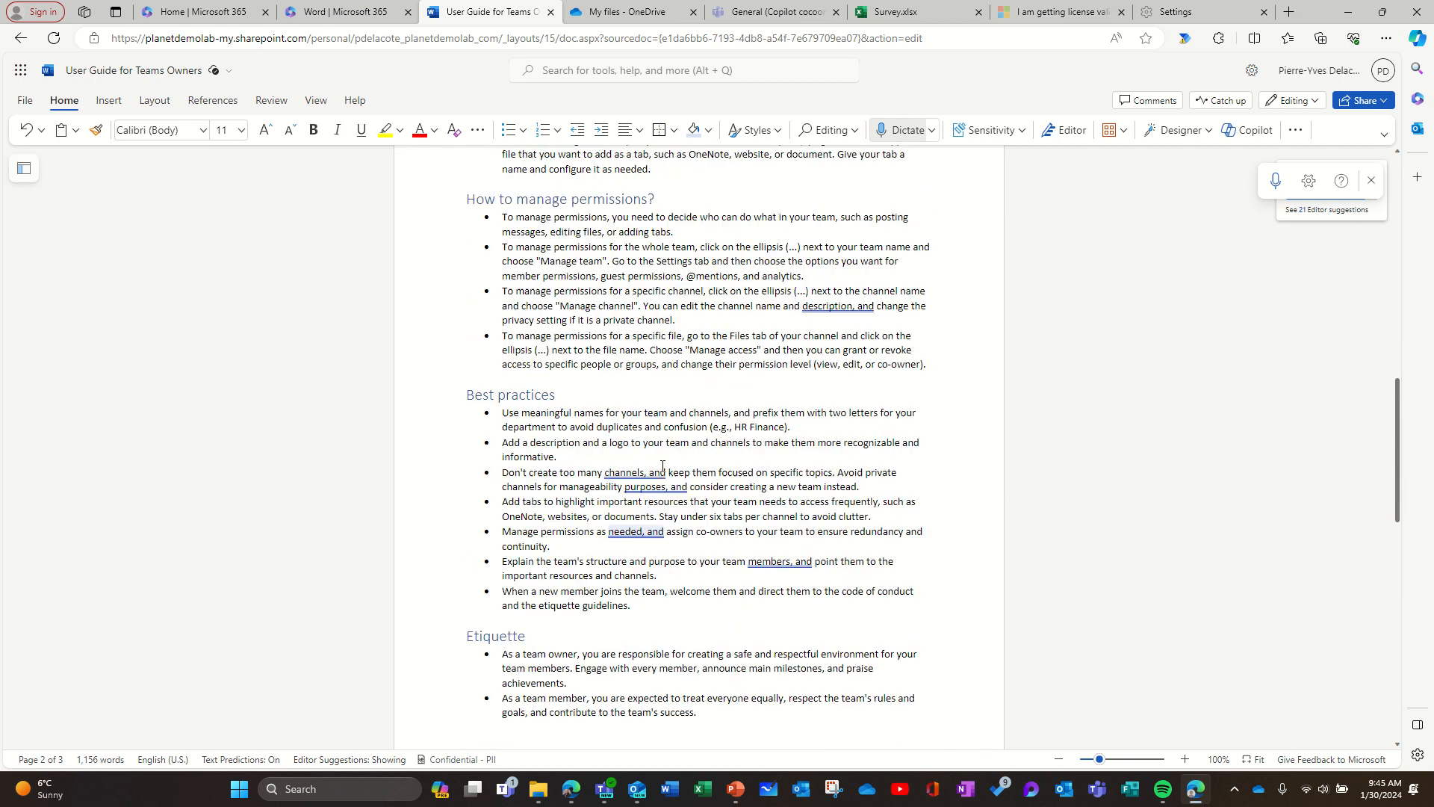
pyautogui.scroll(10, 650, 454)
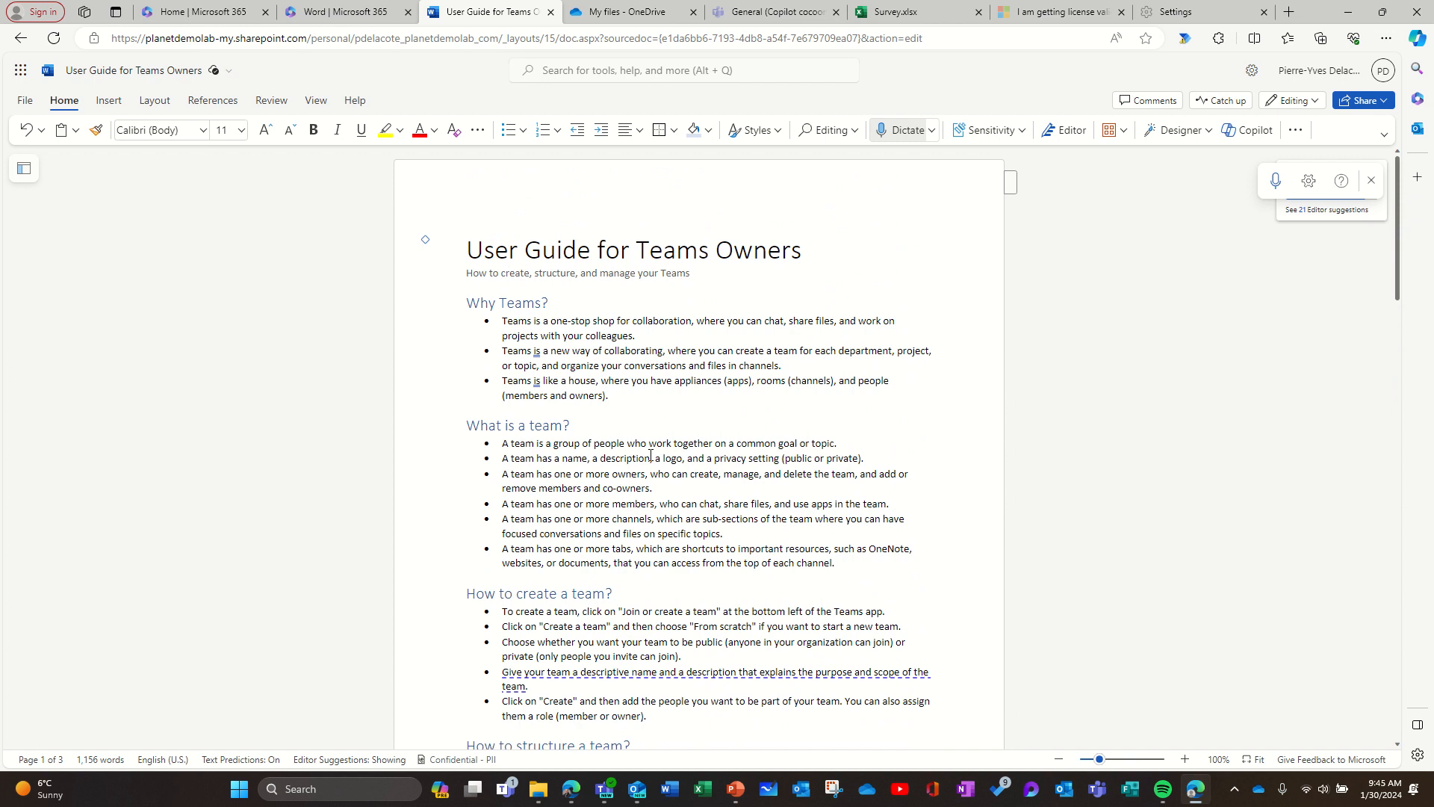
pyautogui.click(426, 241)
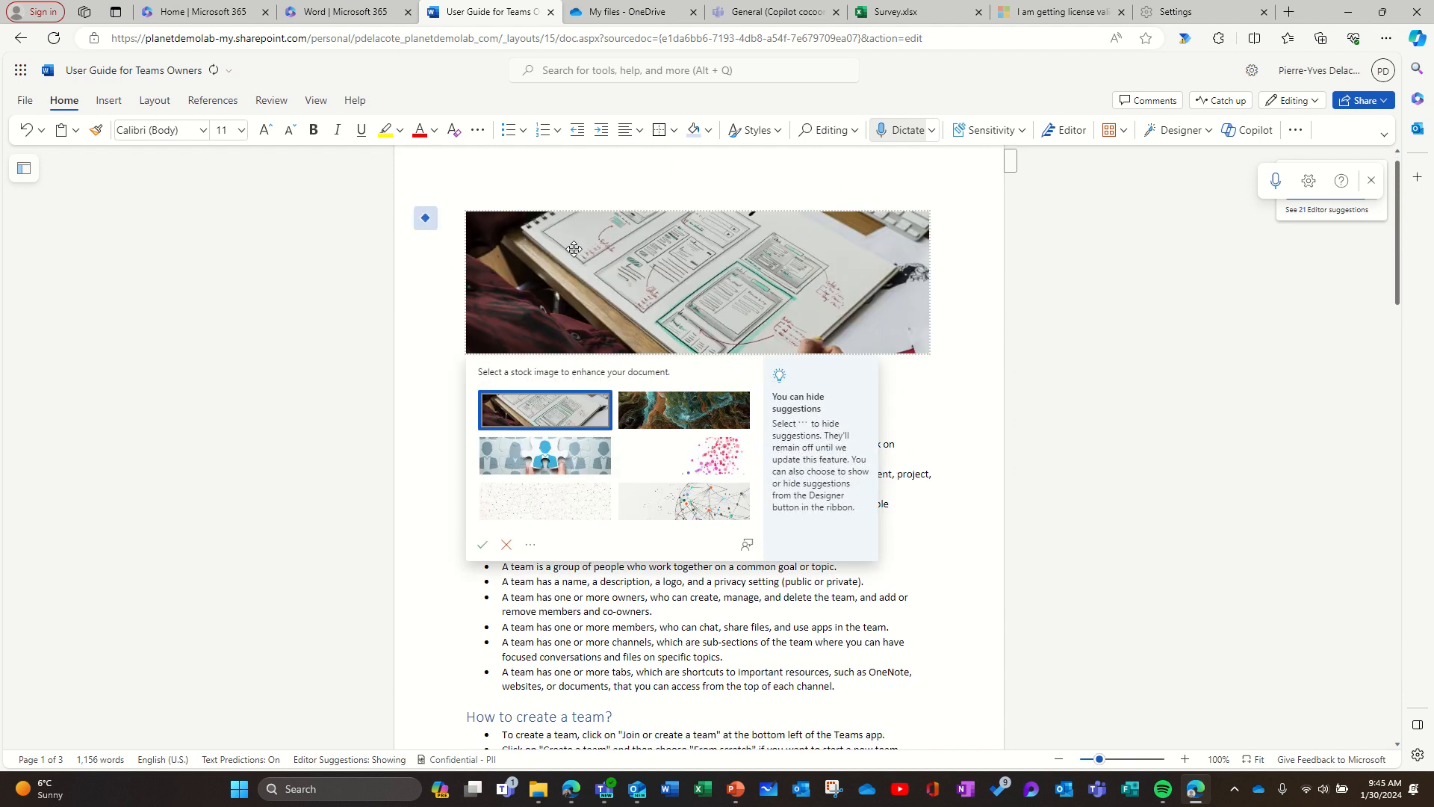
pyautogui.click(572, 454)
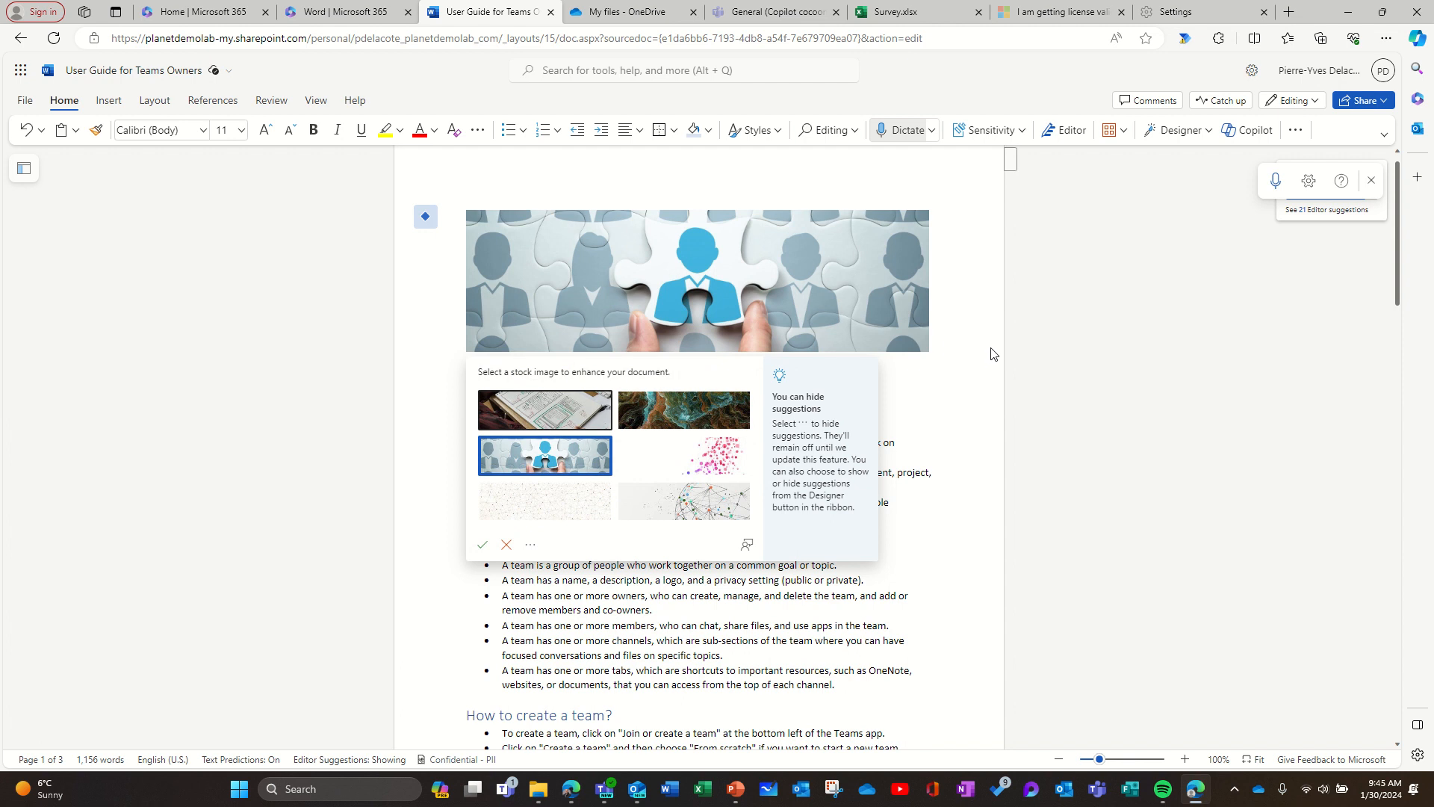
pyautogui.click(1079, 344)
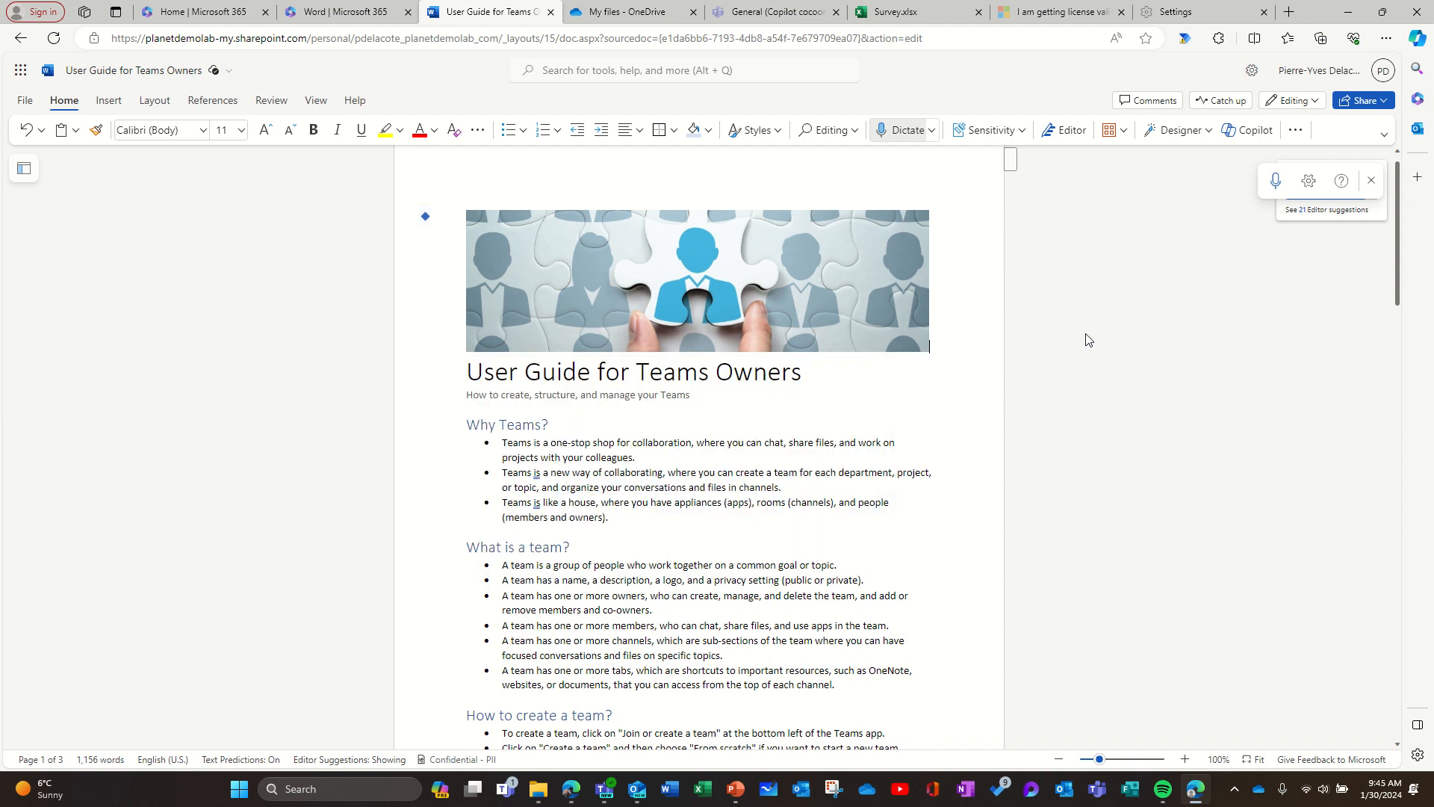
# Open the Copilot chat for the document and send the request "Add a table content".
pyautogui.click(1240, 131)
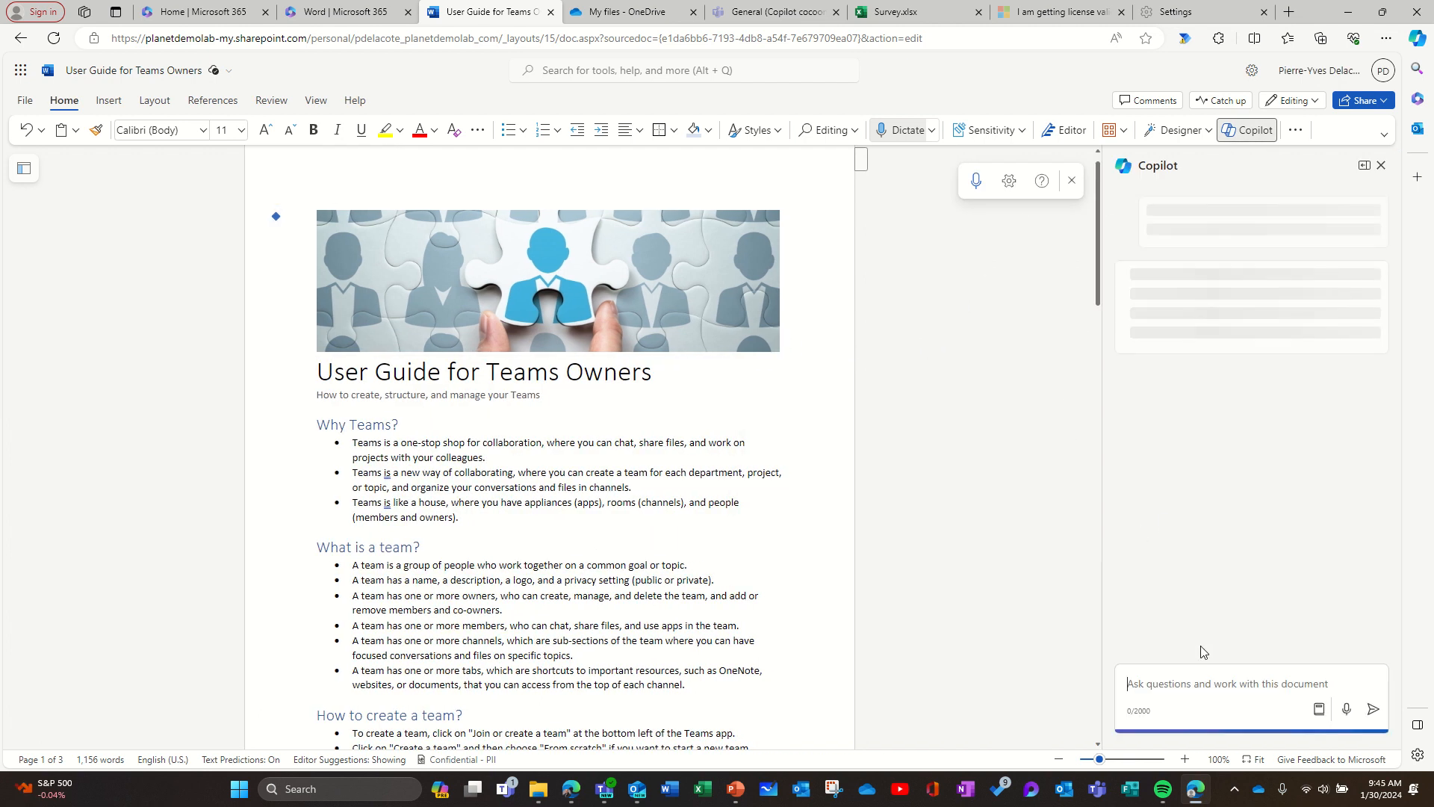
pyautogui.click(1182, 691)
pyautogui.write('Add a ta')
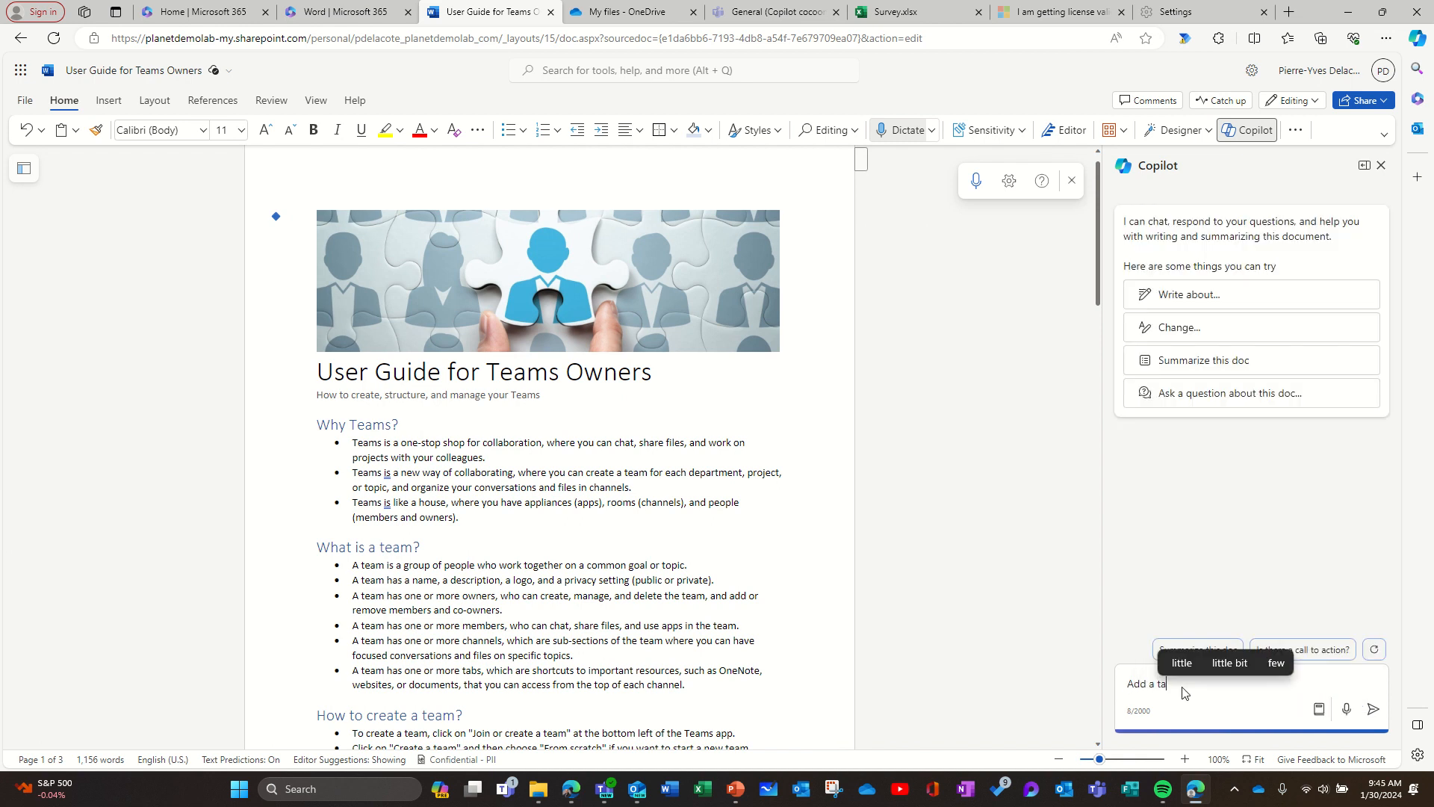
pyautogui.write('ble content')
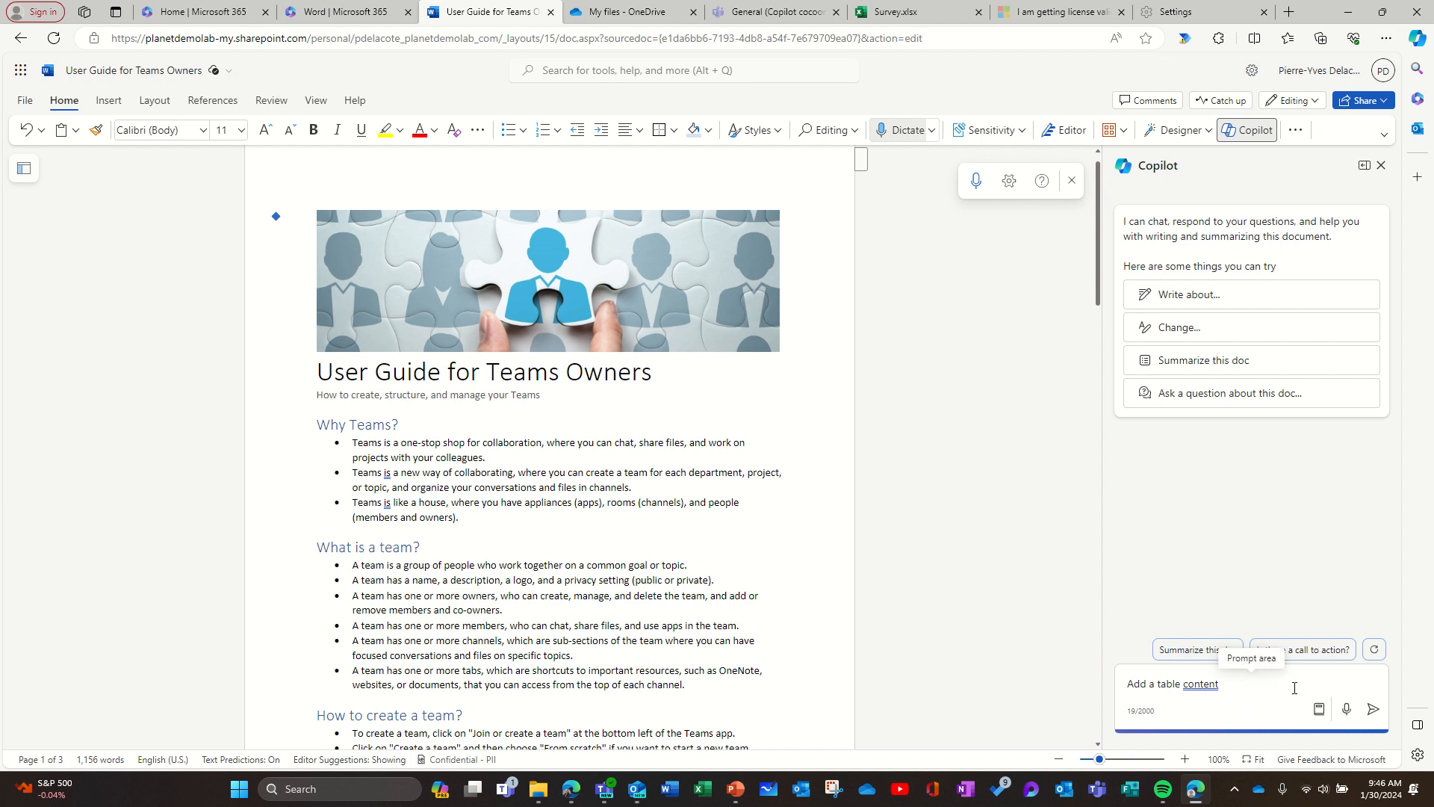
pyautogui.click(1372, 711)
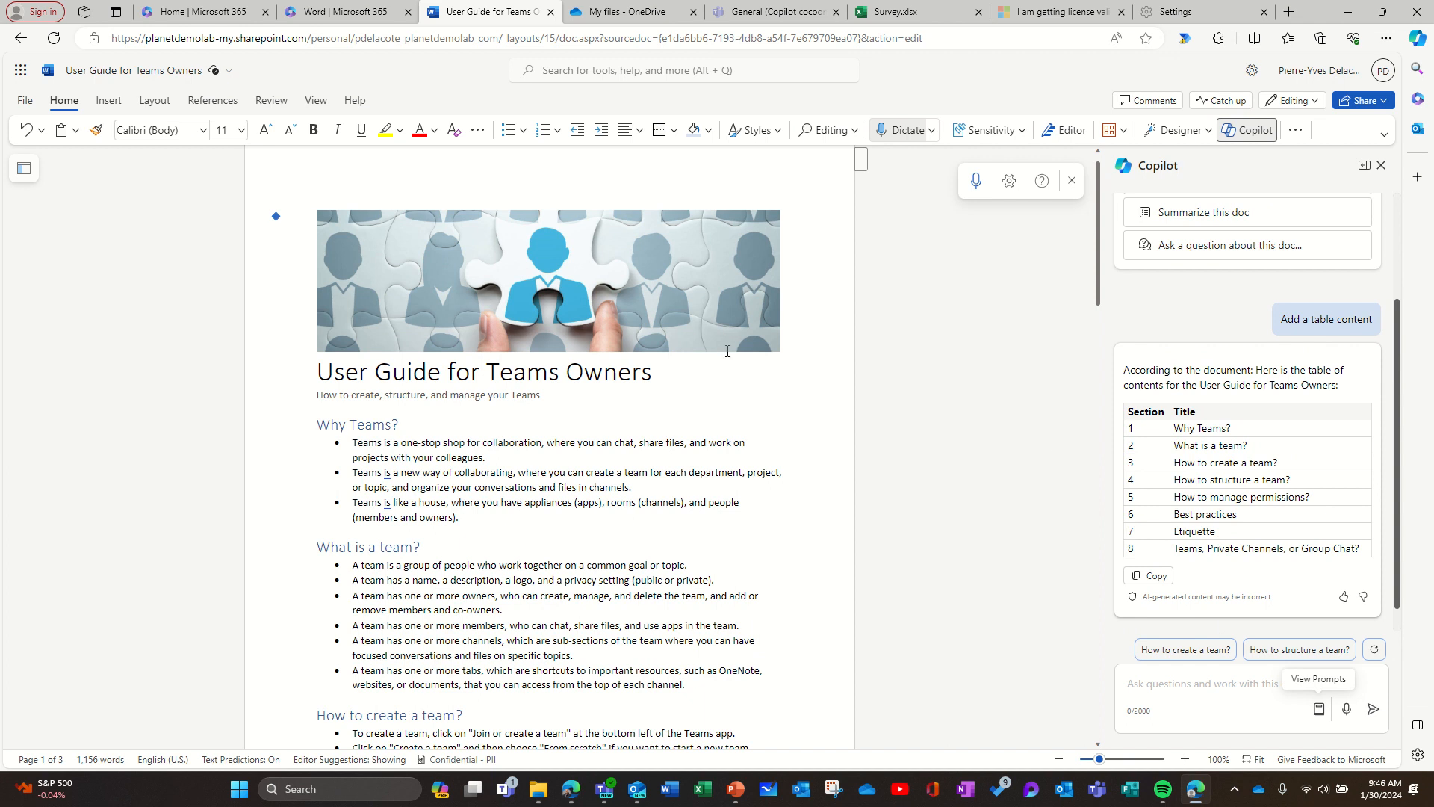
# Ask Copilot "Can you add a table of content at the beginning of the document?" and have it show where the feature is.
pyautogui.click(1170, 689)
pyautogui.write('Ca')
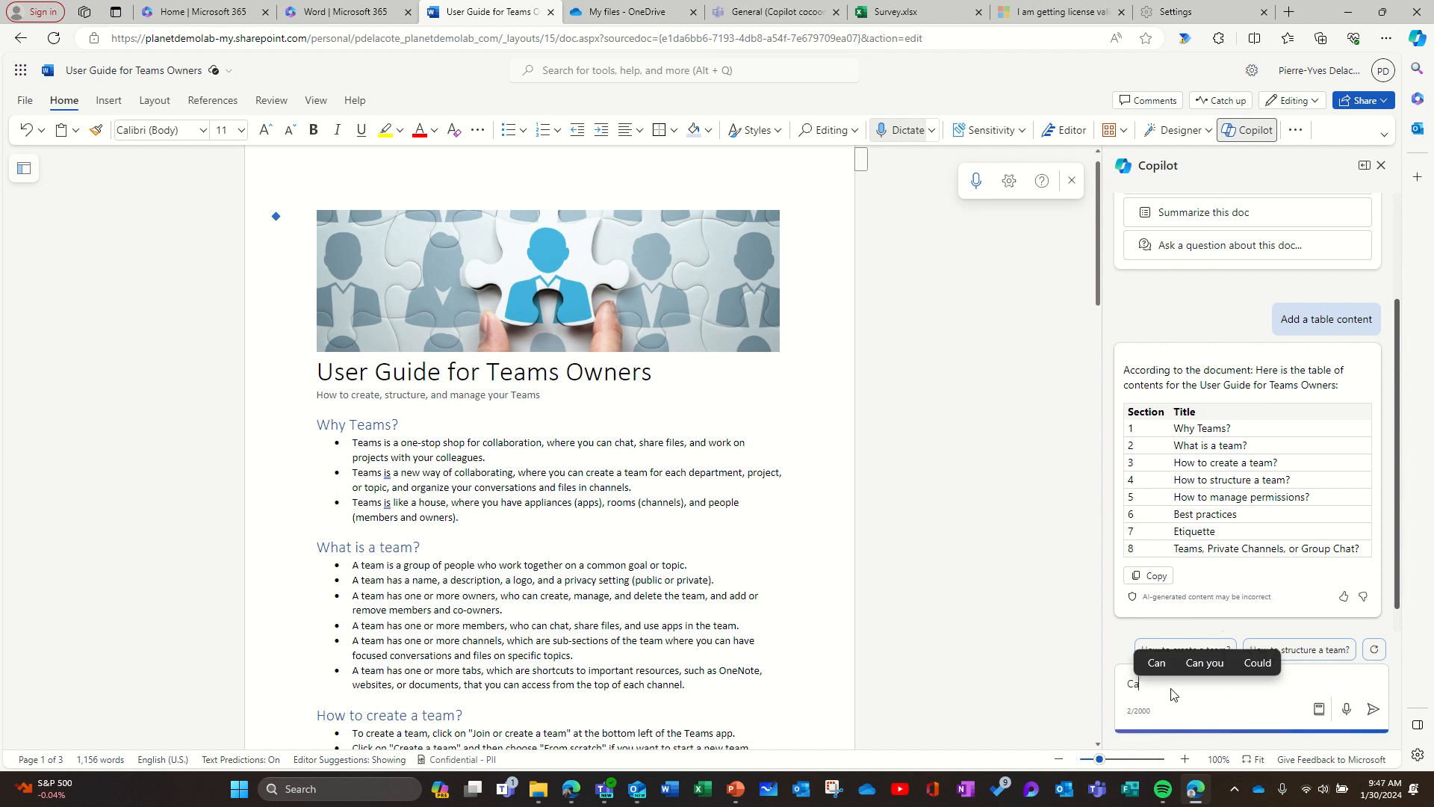
pyautogui.write('n you add')
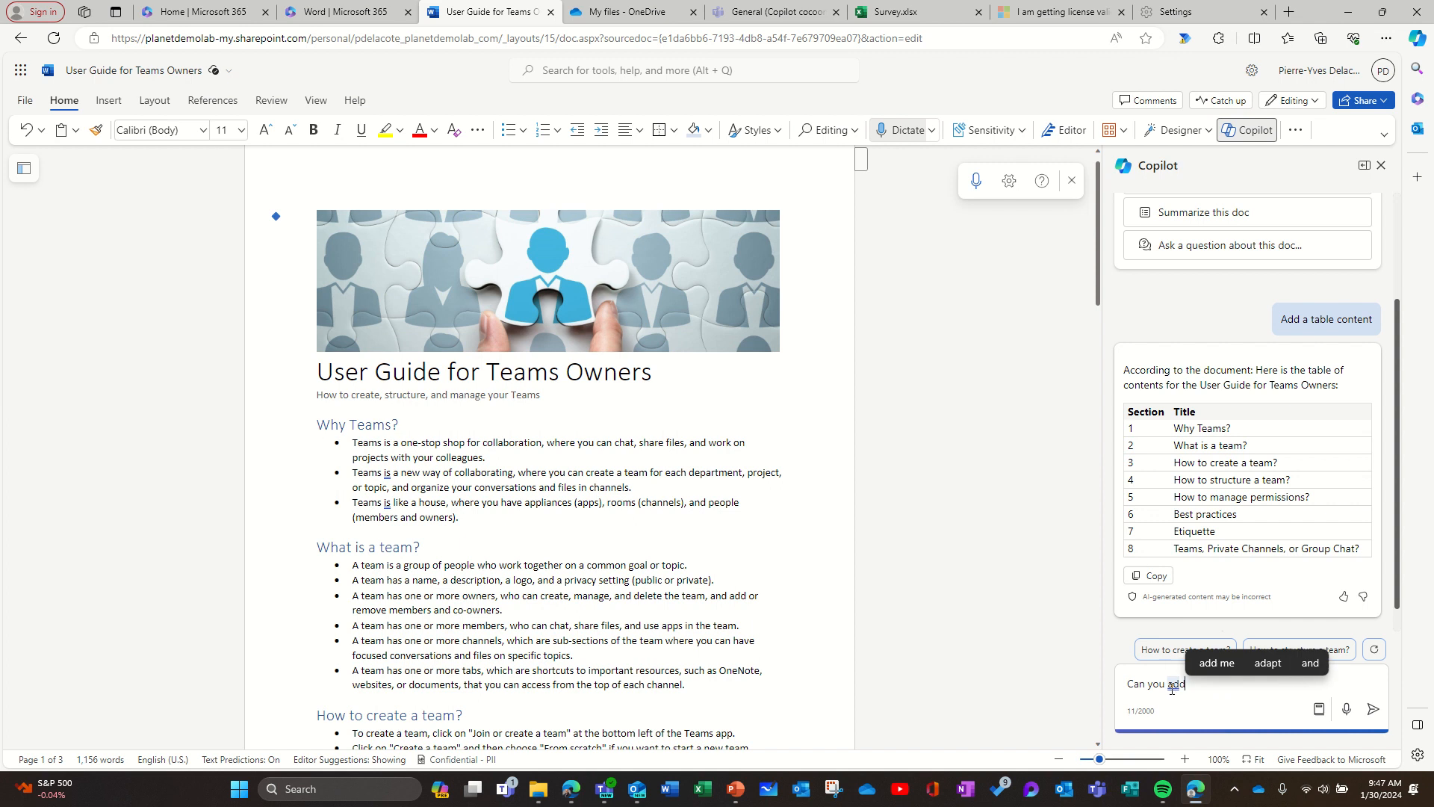
pyautogui.write(' a table ')
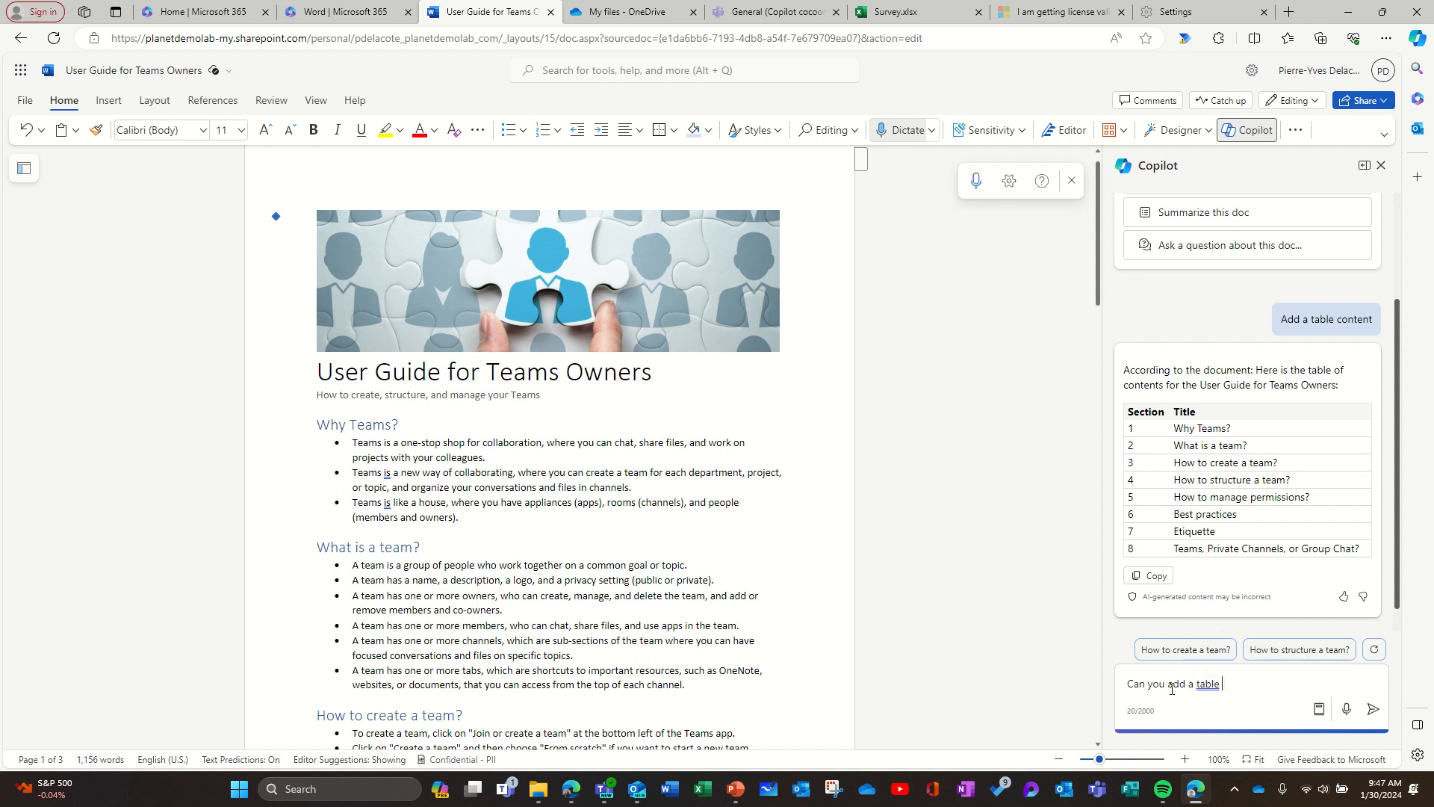
pyautogui.write('of content')
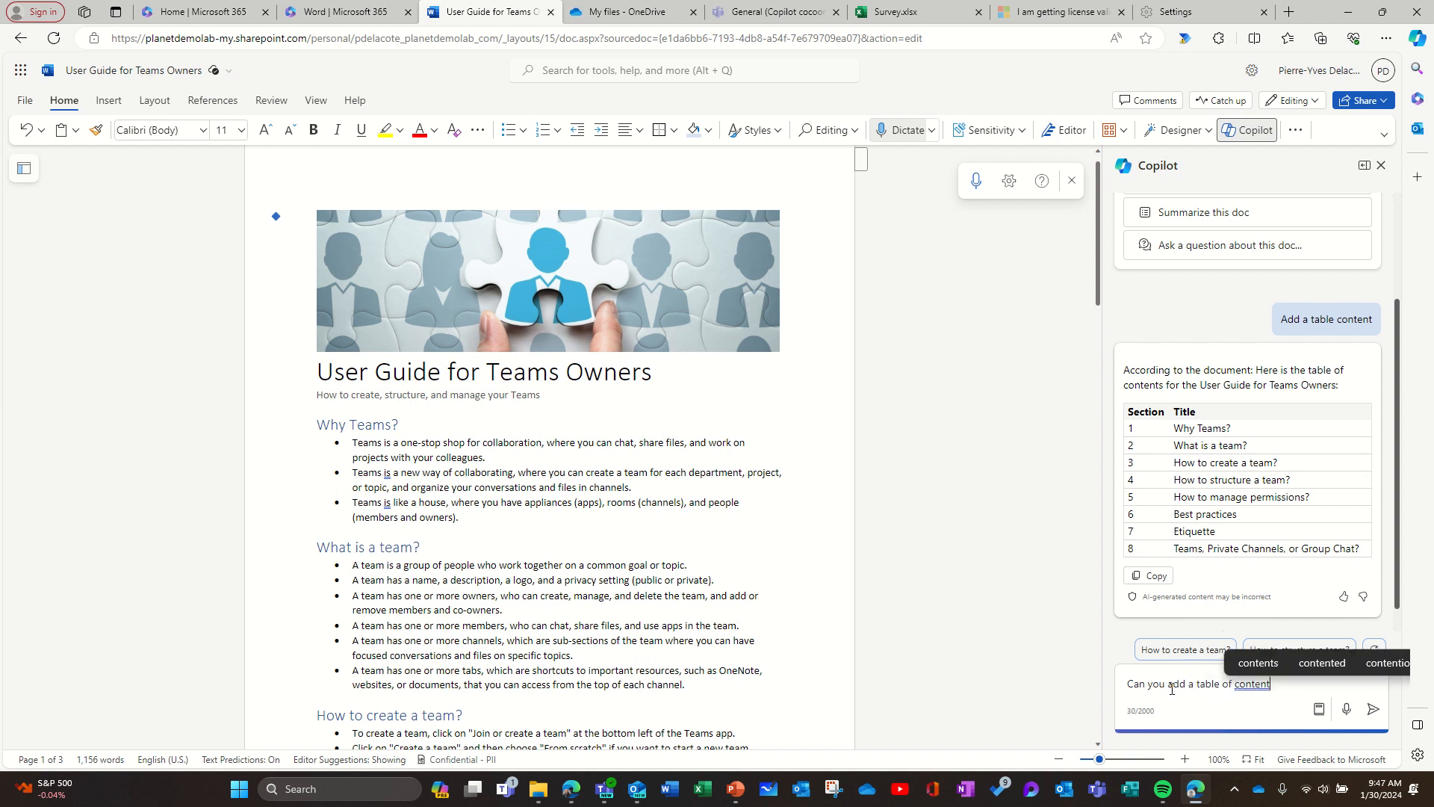
pyautogui.write(' at the bef')
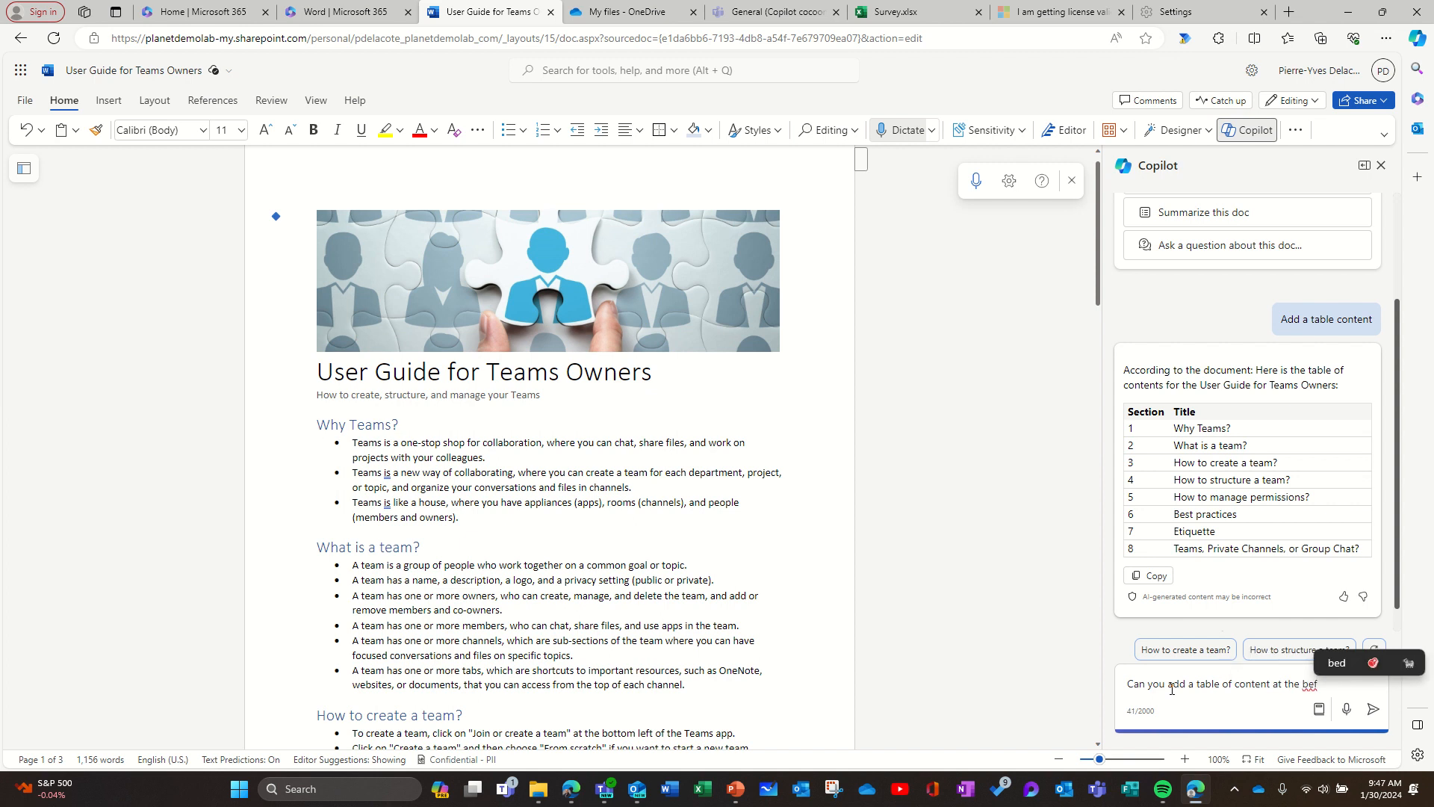
pyautogui.press('BackSpace')
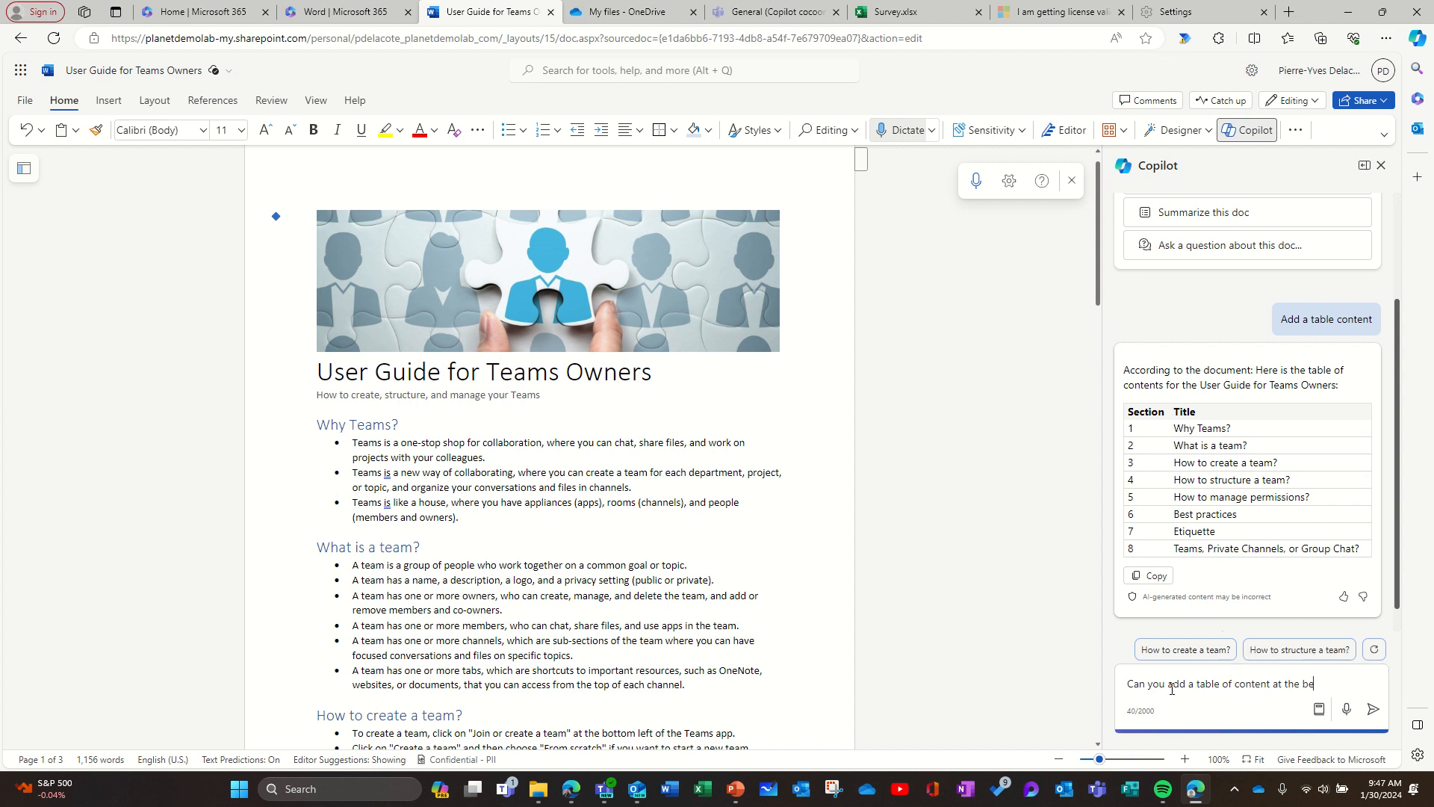
pyautogui.write('ginning of the')
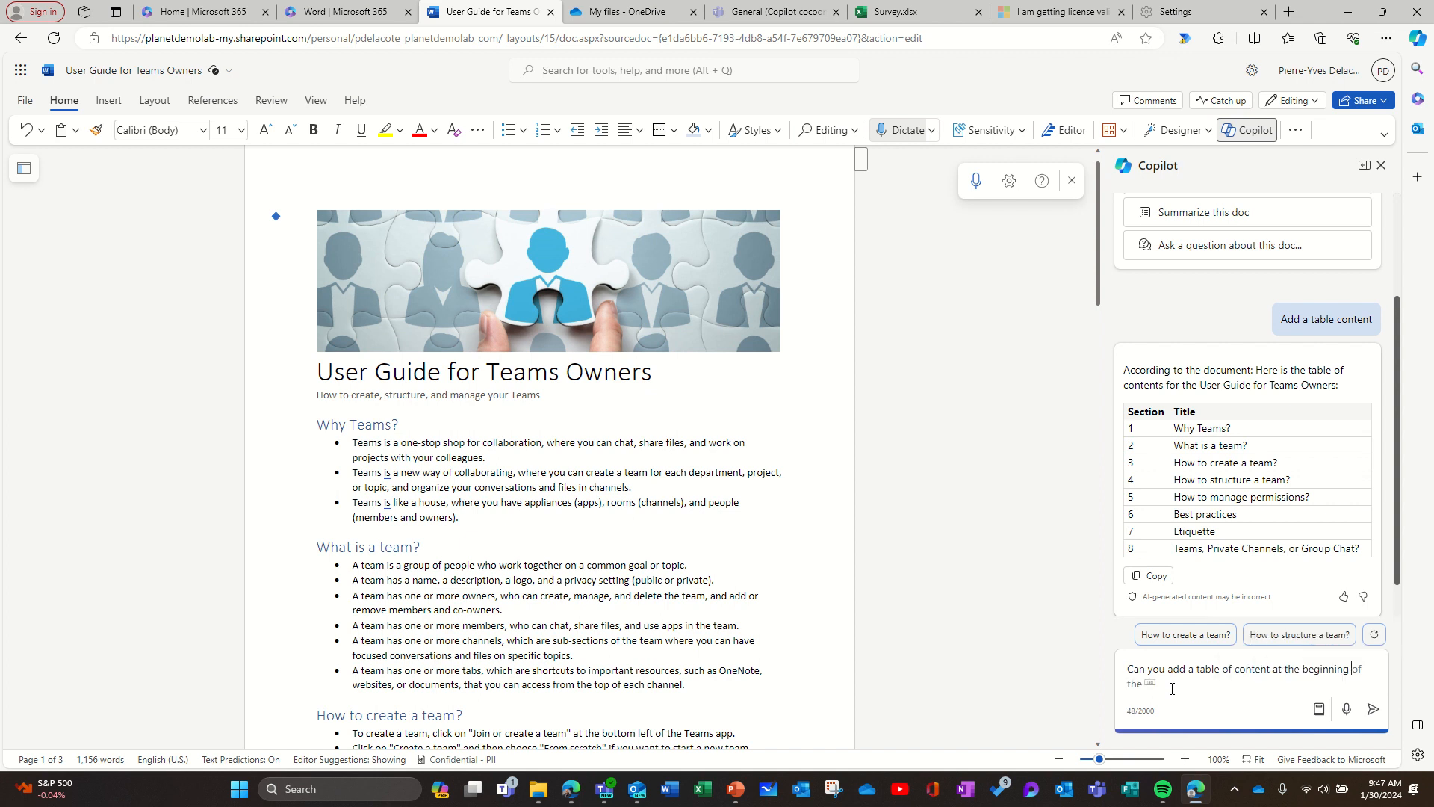
pyautogui.write(' document')
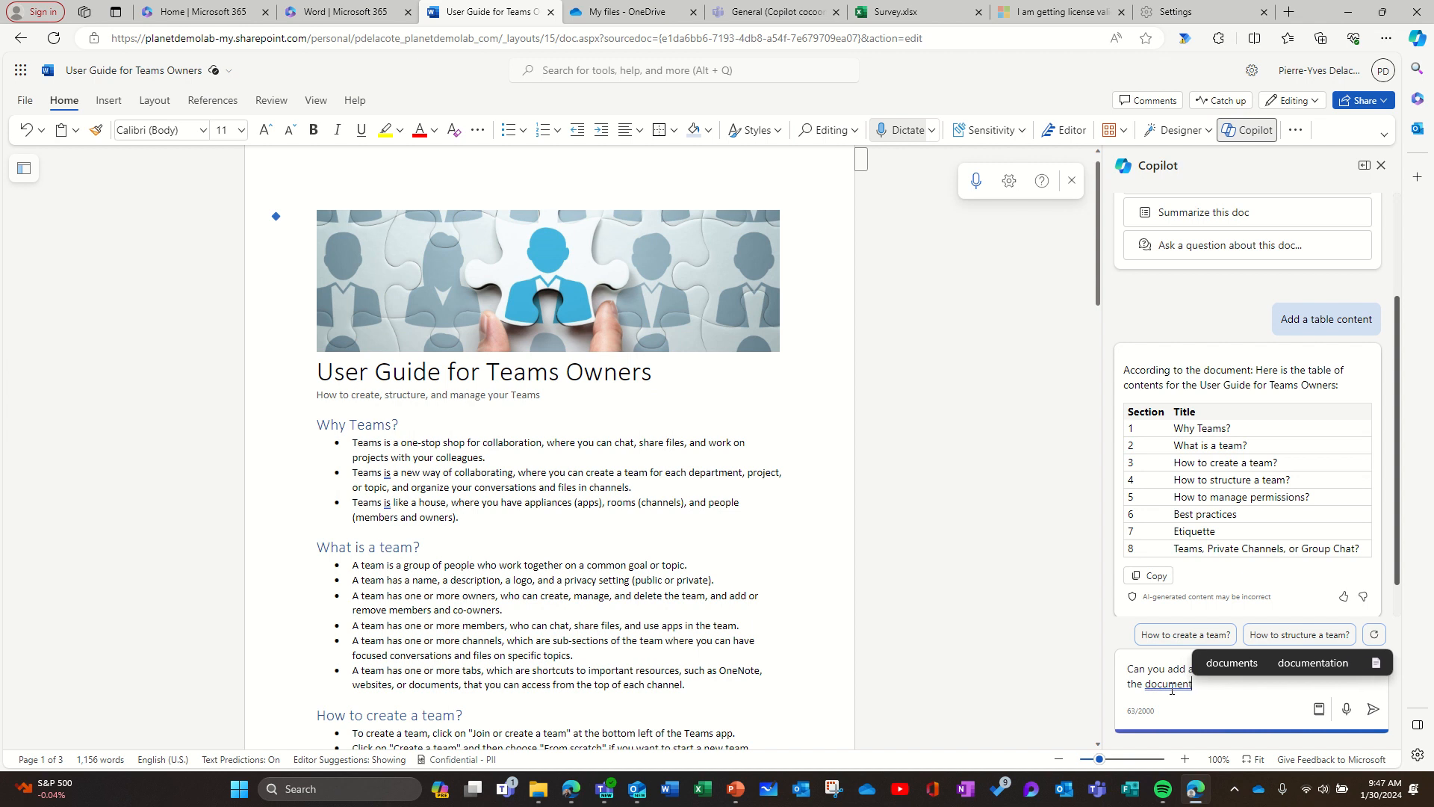
pyautogui.write('?')
pyautogui.press('Return')
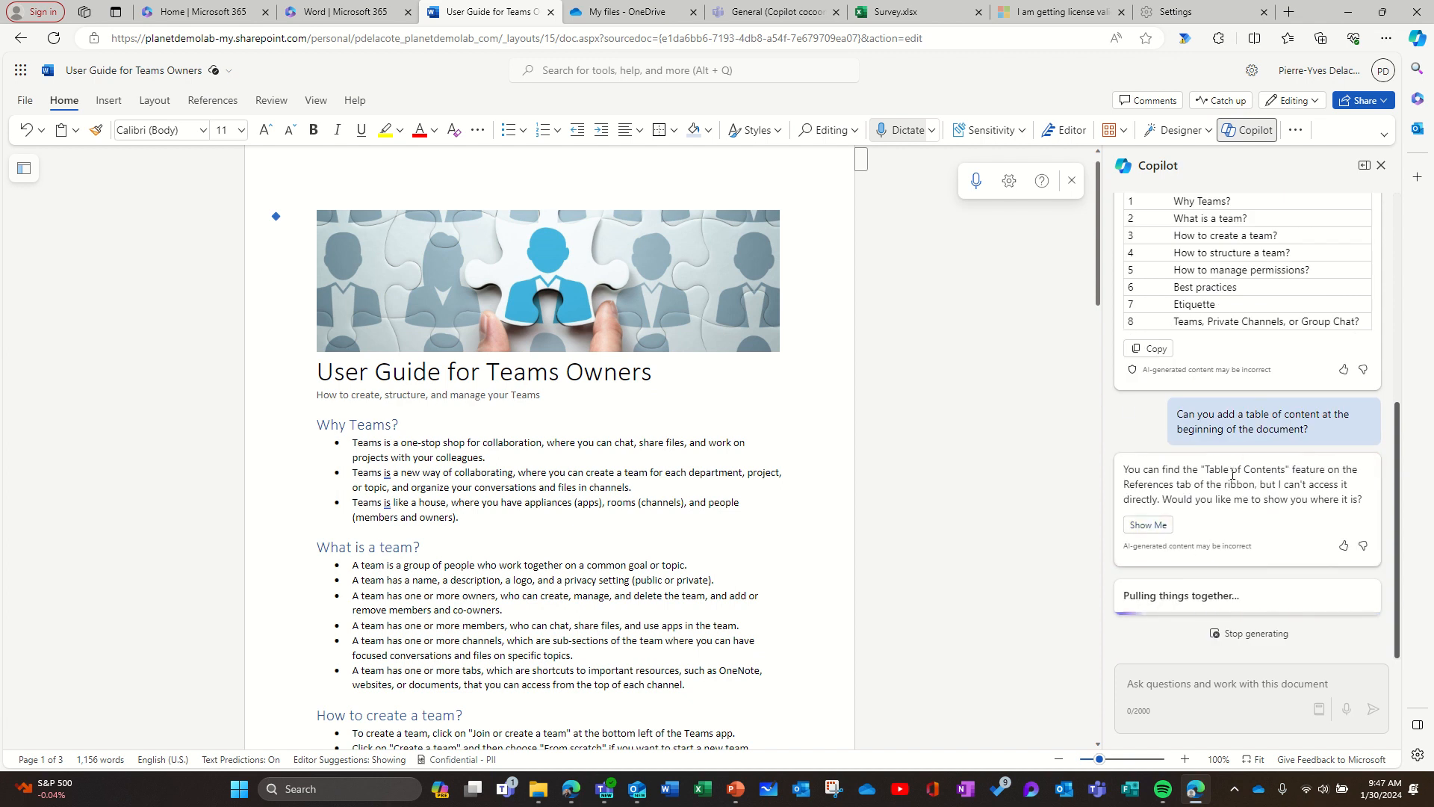
pyautogui.moveTo(1204, 469); pyautogui.dragTo(1288, 469)
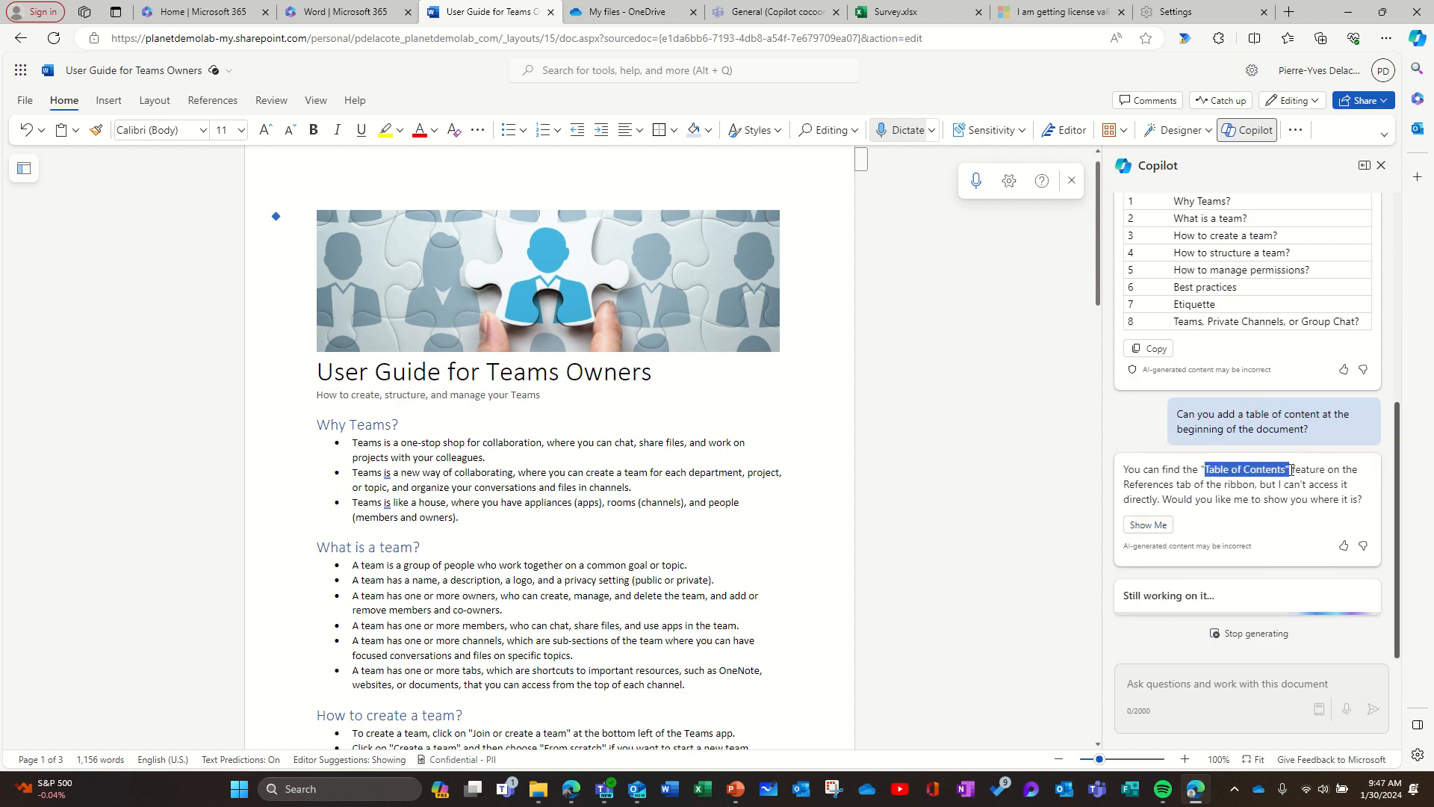
pyautogui.click(1156, 526)
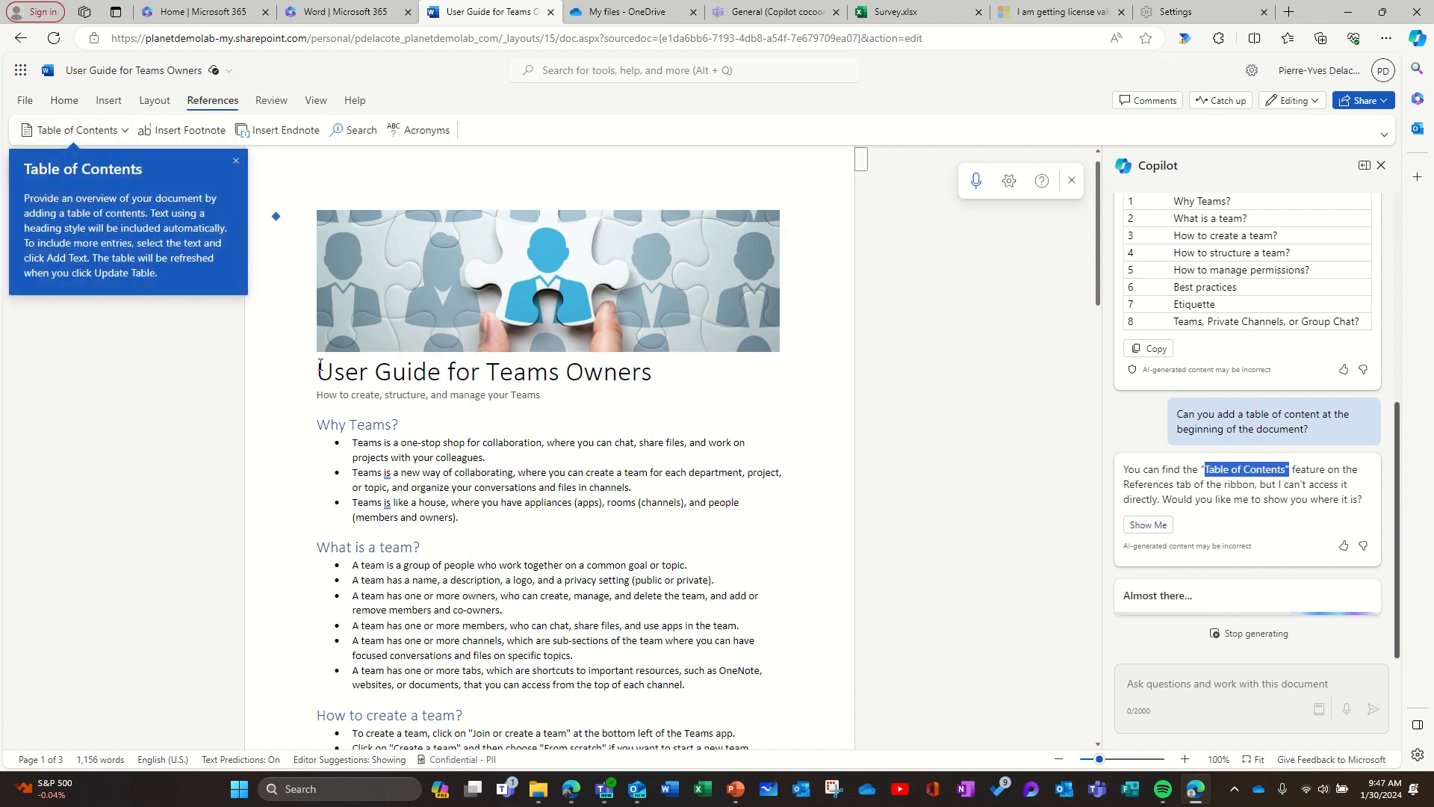
# Insert a table of contents on a new line between the banner image and the title, and stop Copilot's pending response.
pyautogui.click(281, 345)
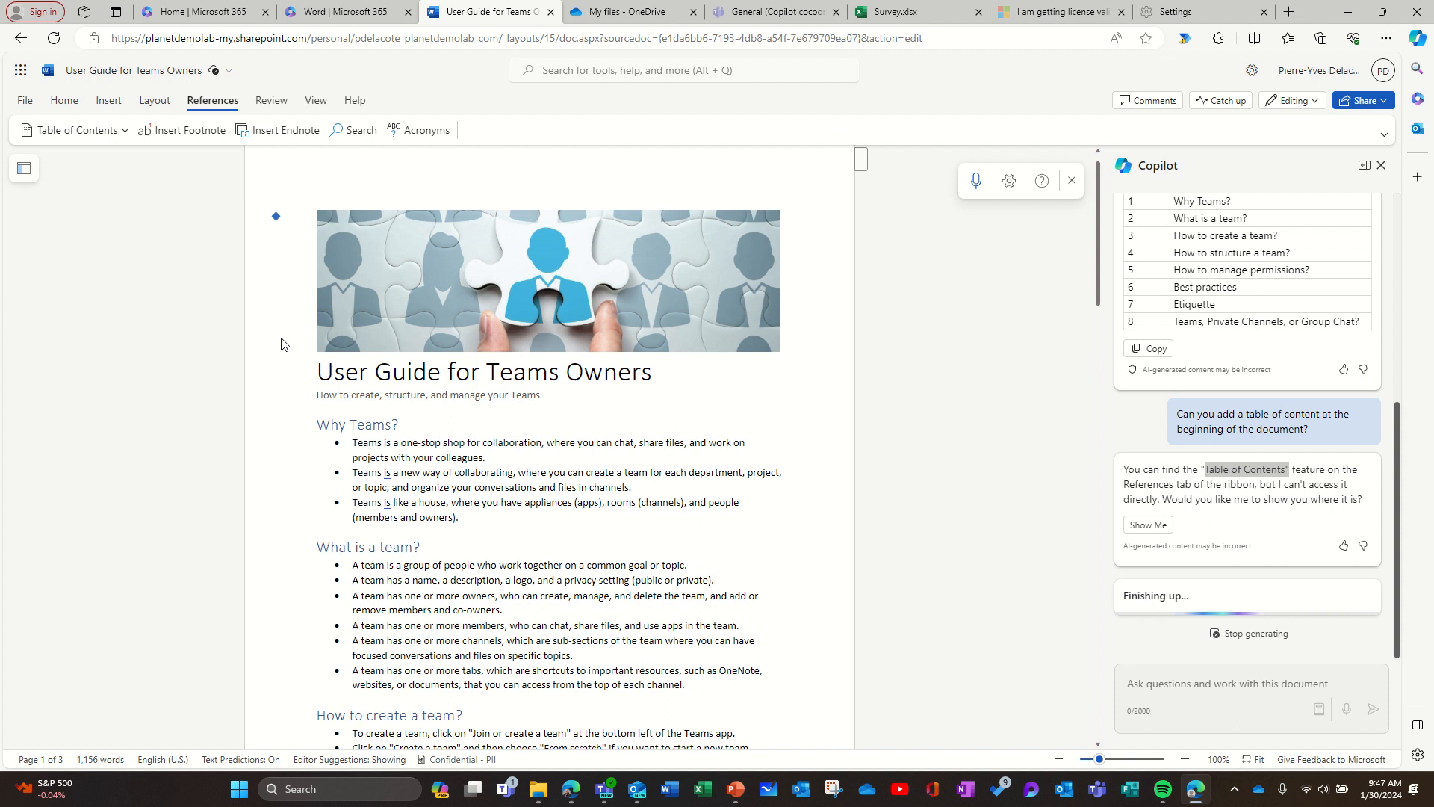
pyautogui.press('Return')
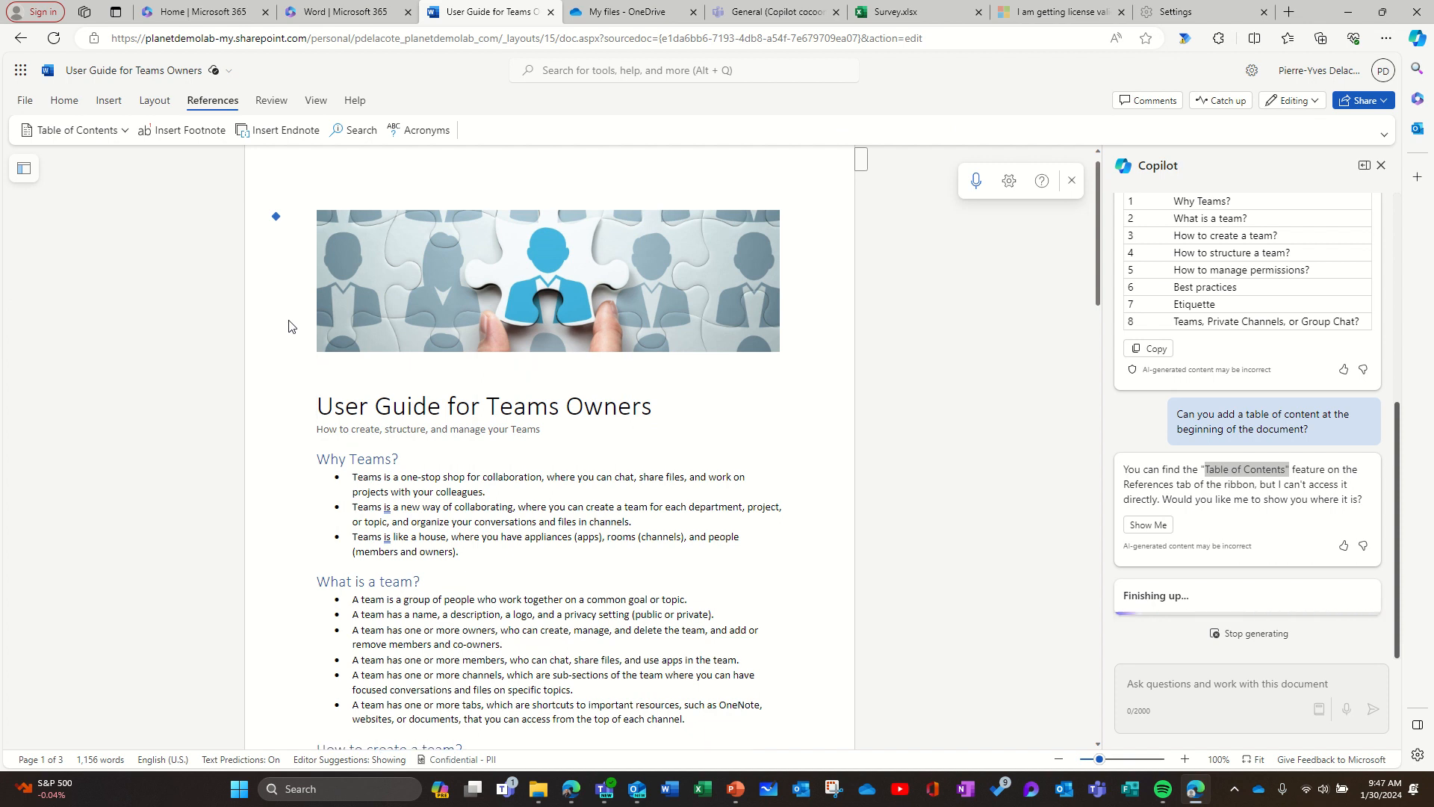
pyautogui.click(319, 377)
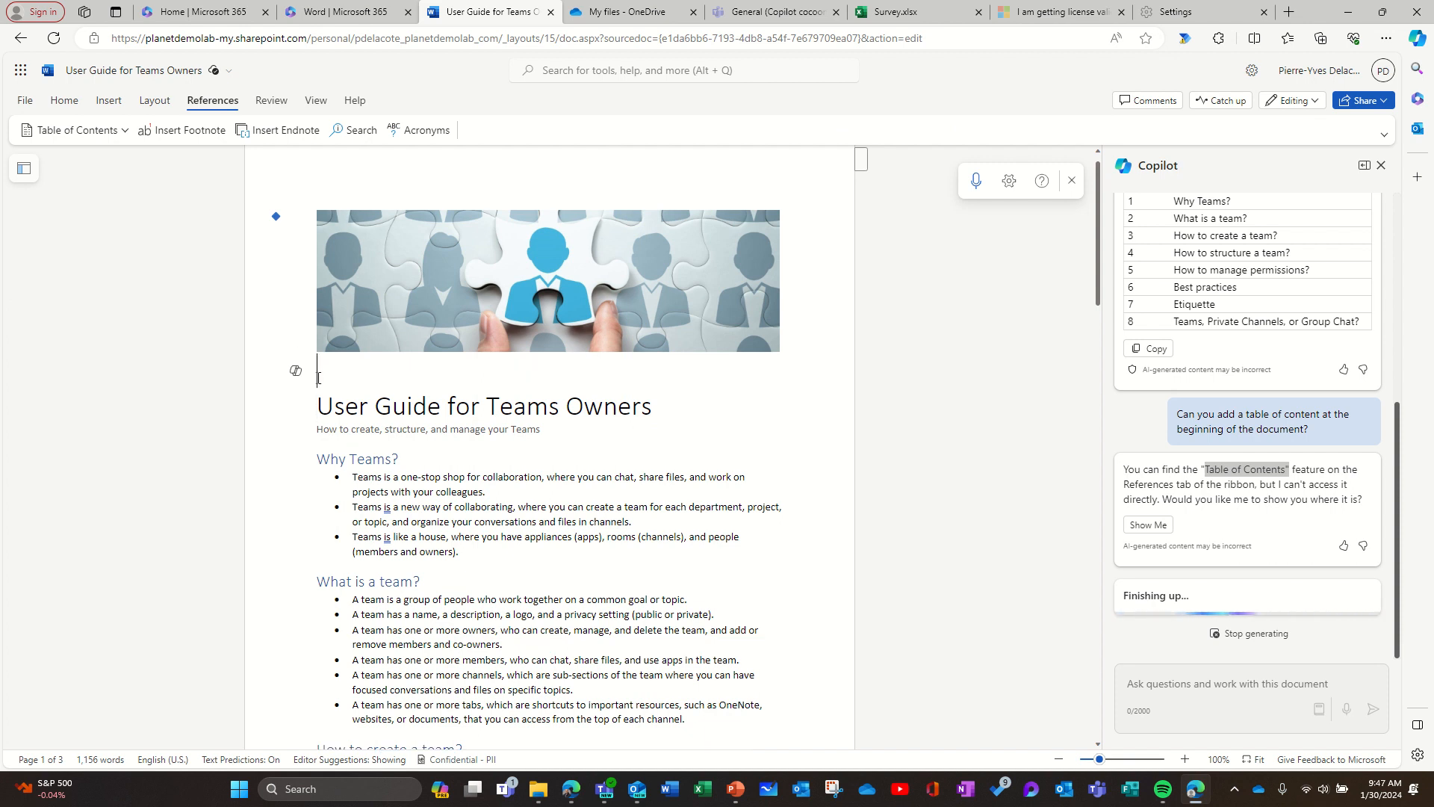
pyautogui.click(103, 133)
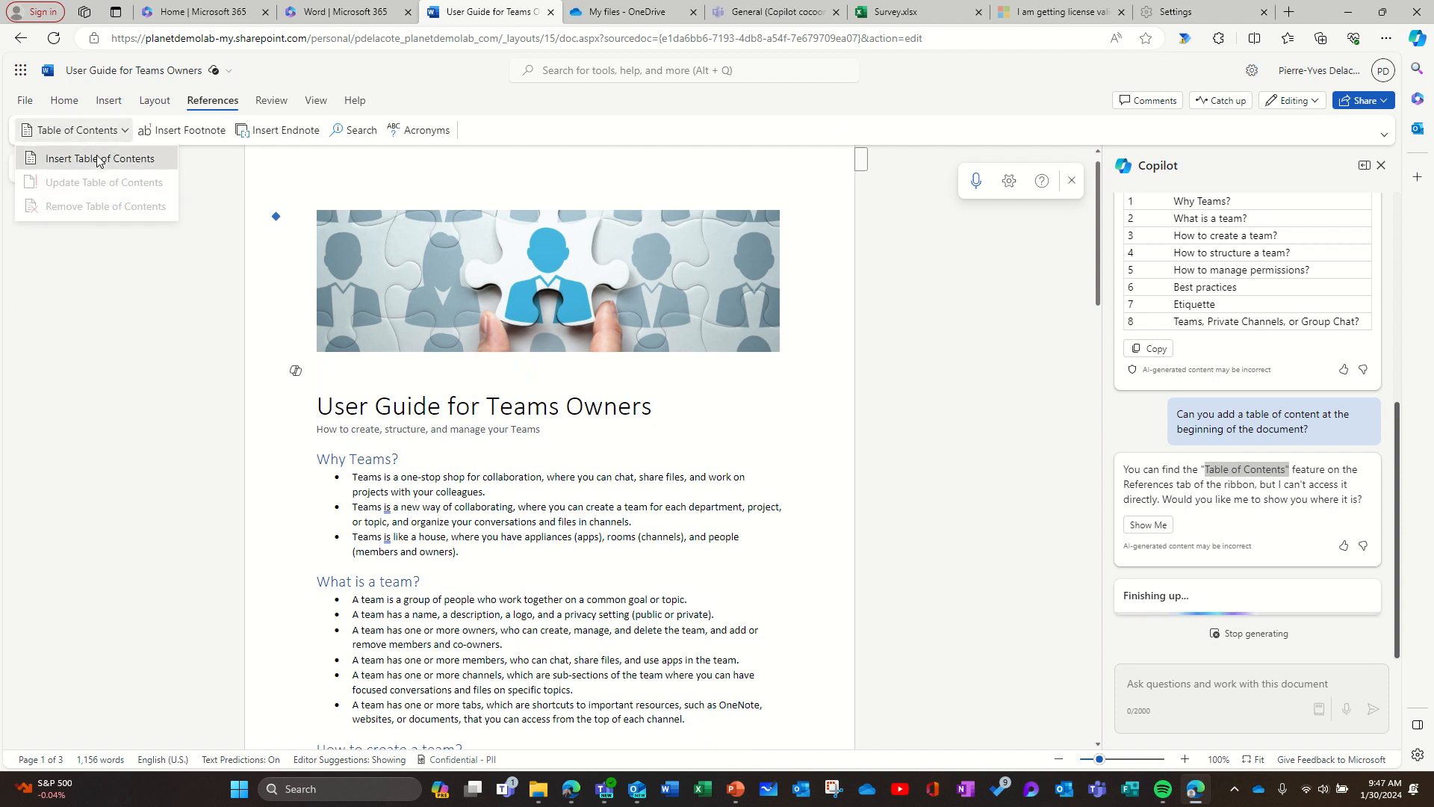
pyautogui.click(100, 159)
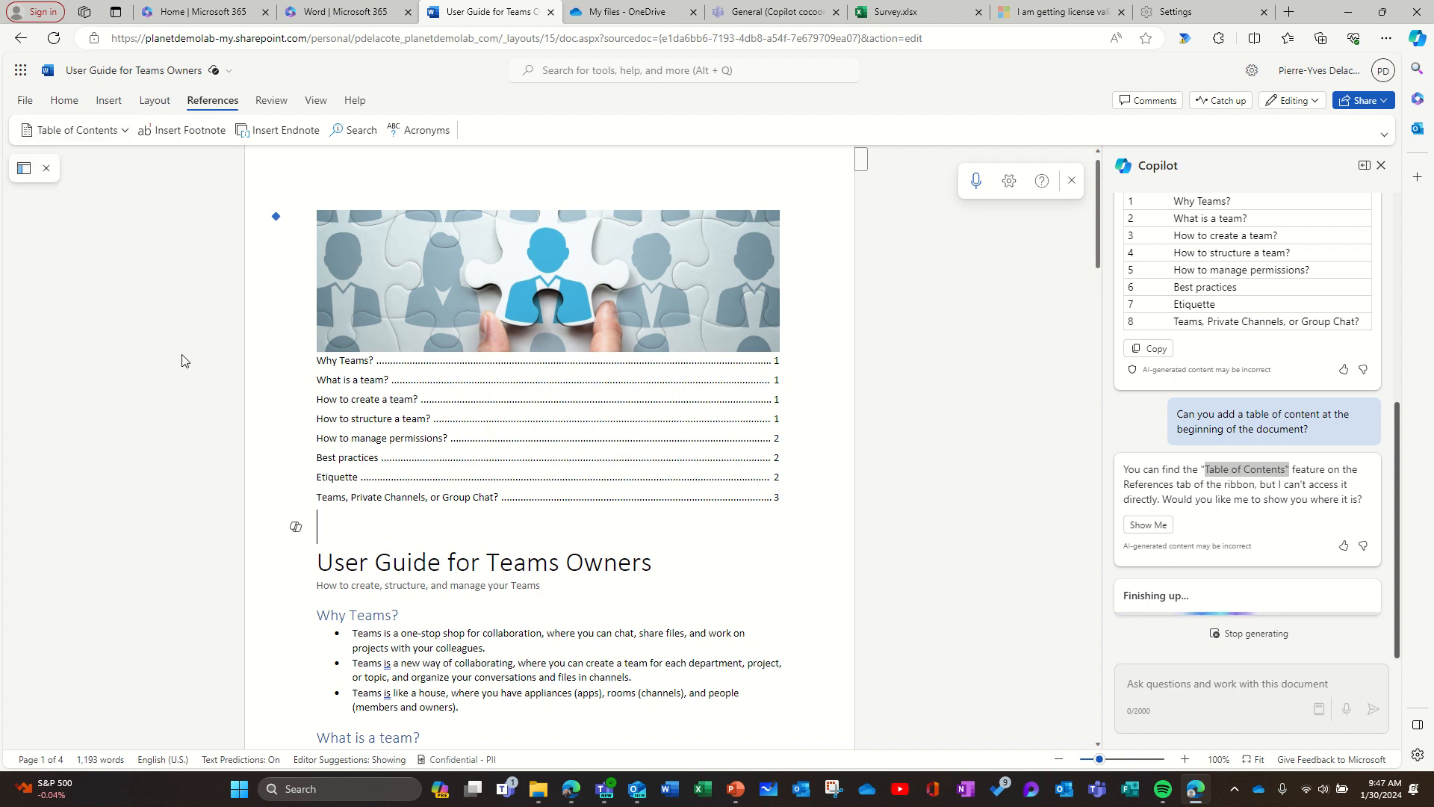
pyautogui.click(1253, 635)
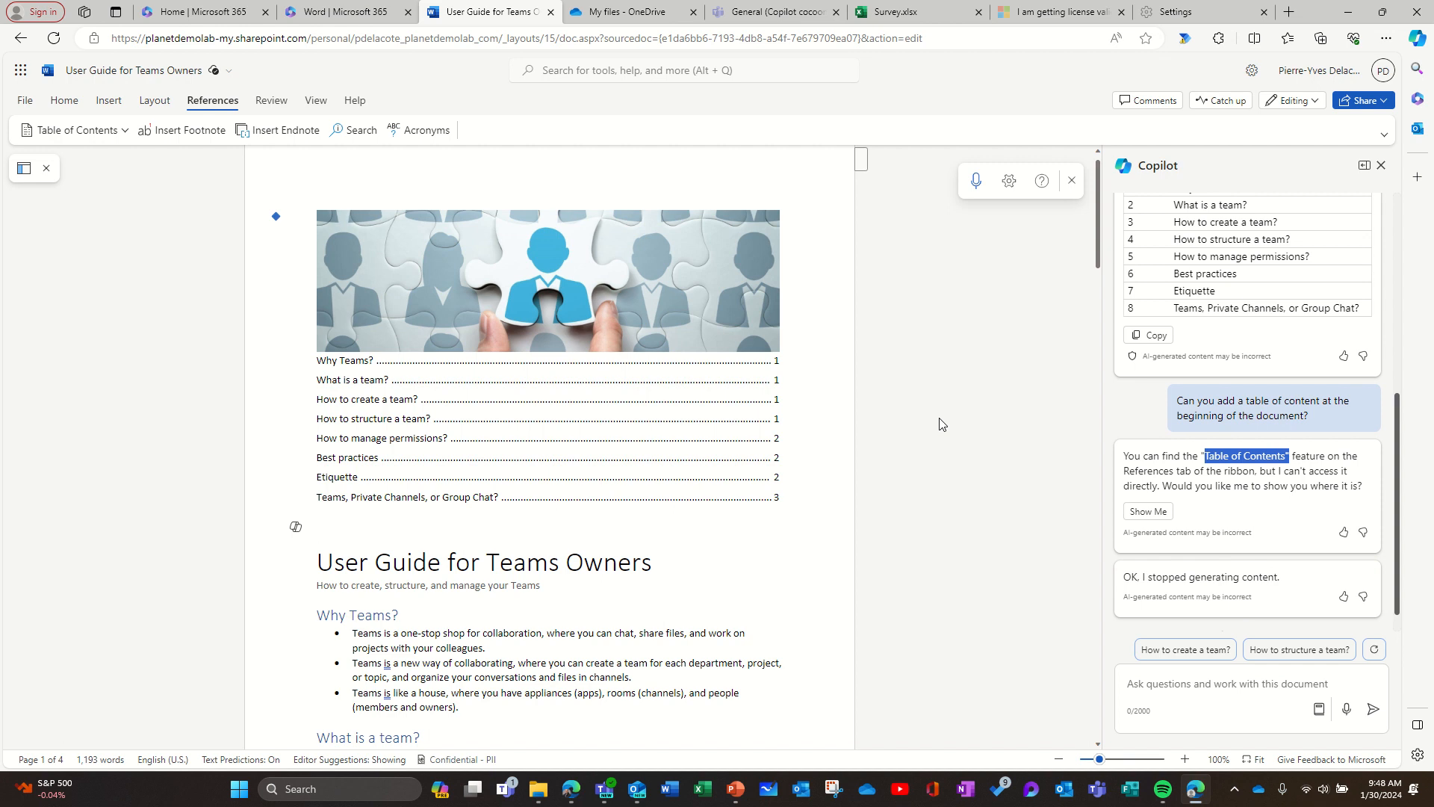
# Have Copilot visualize the bullets under "How to create a team?" as a table and keep the generated table.
pyautogui.scroll(1, 710, 522)
pyautogui.scroll(-5, 710, 522)
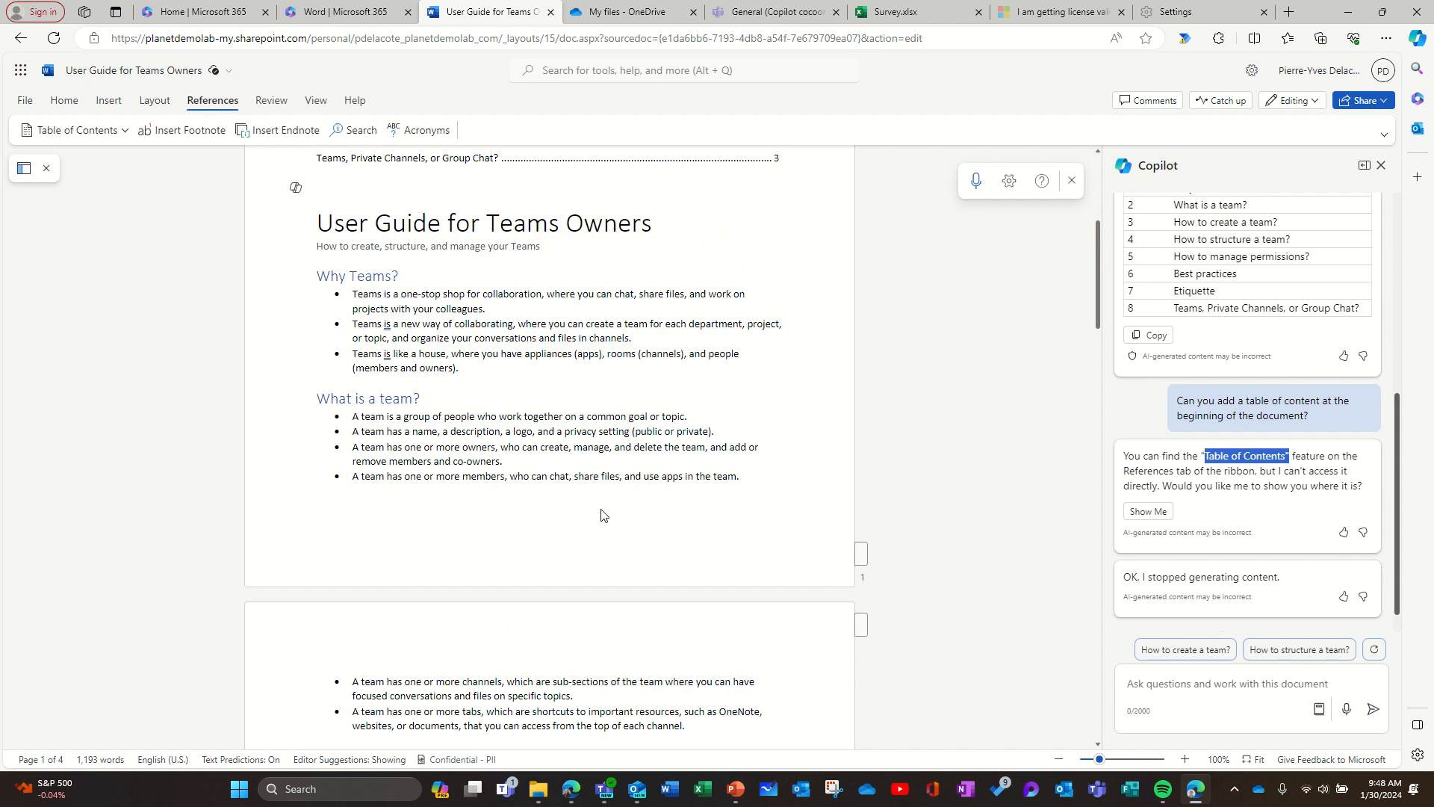
pyautogui.scroll(-4, 603, 514)
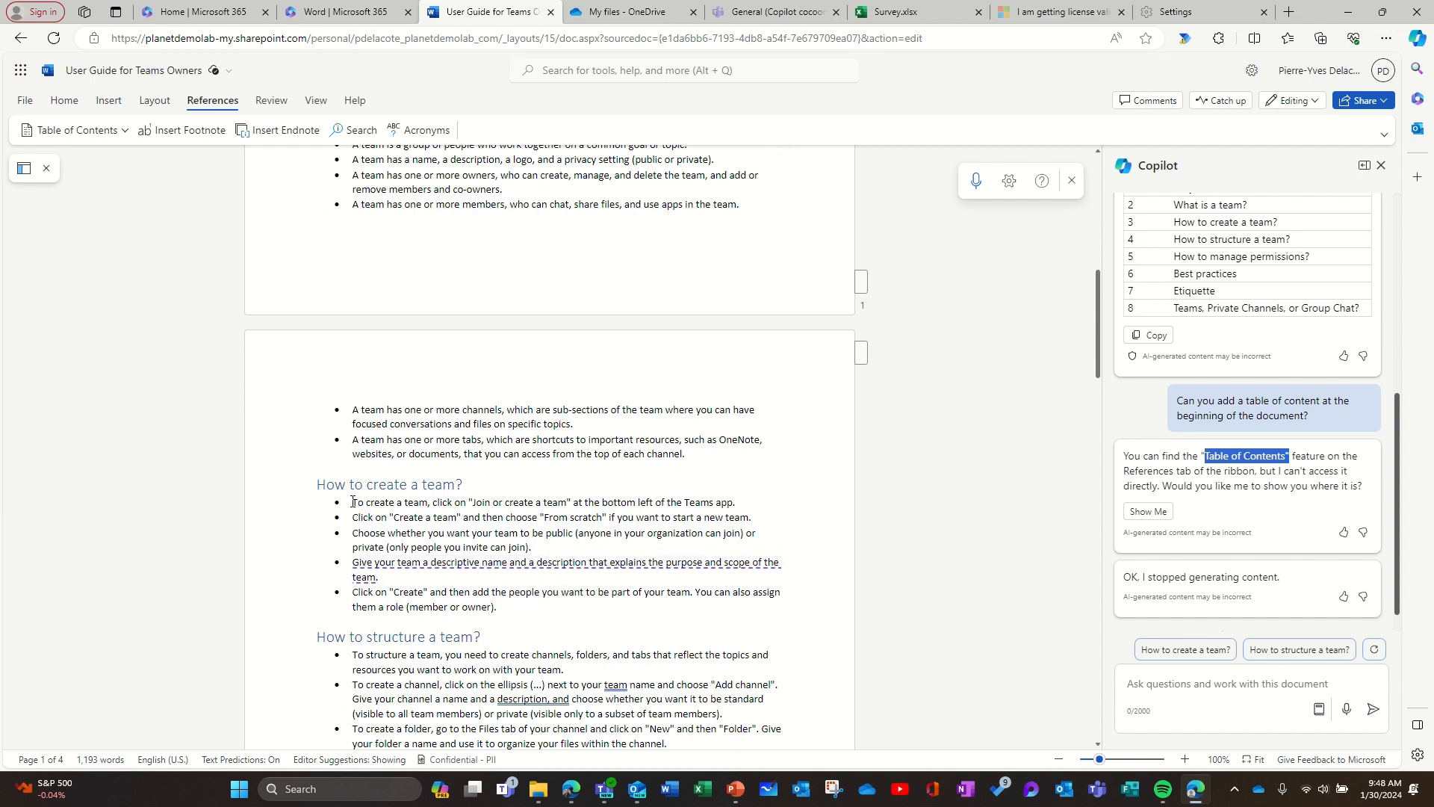
pyautogui.moveTo(352, 503); pyautogui.dragTo(522, 608)
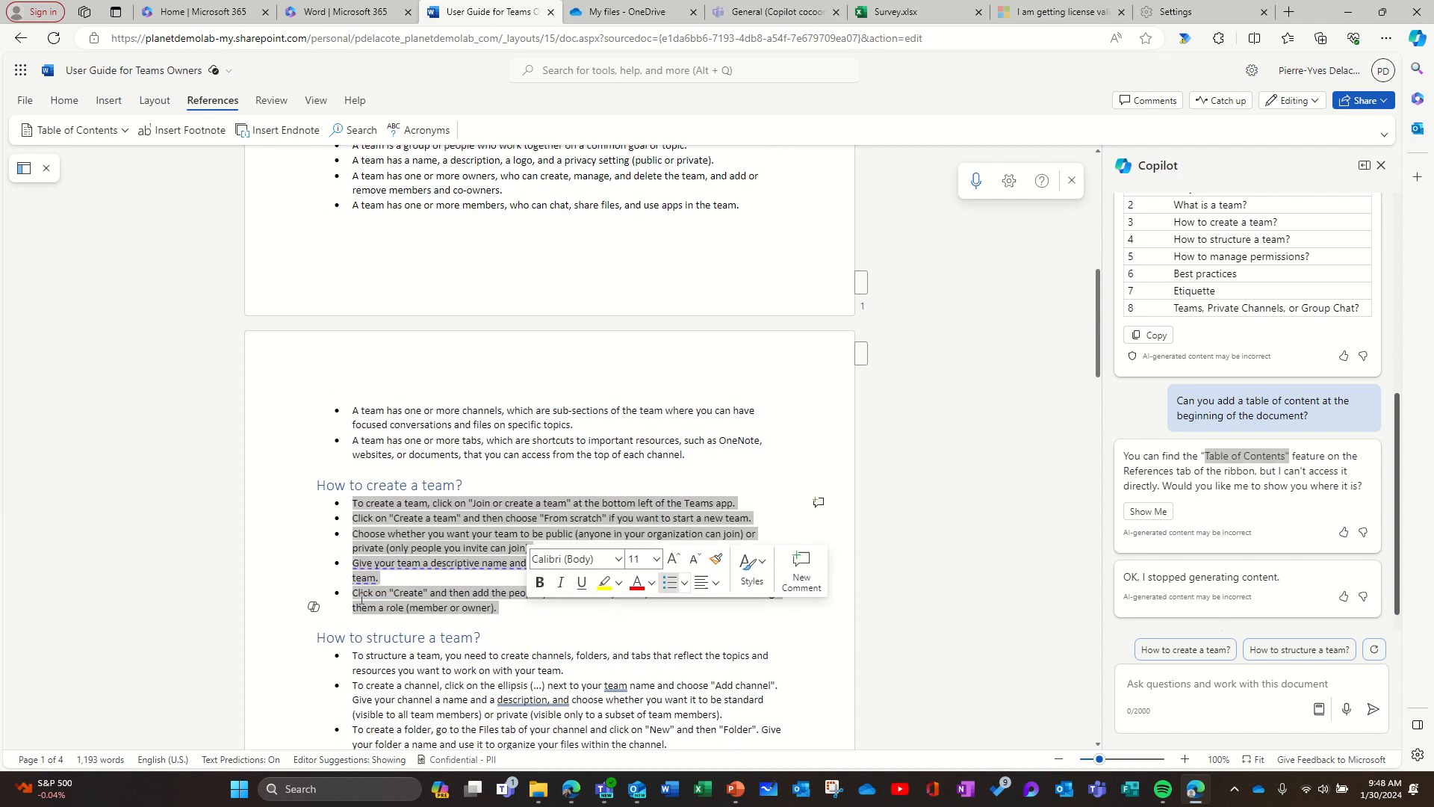
pyautogui.click(313, 607)
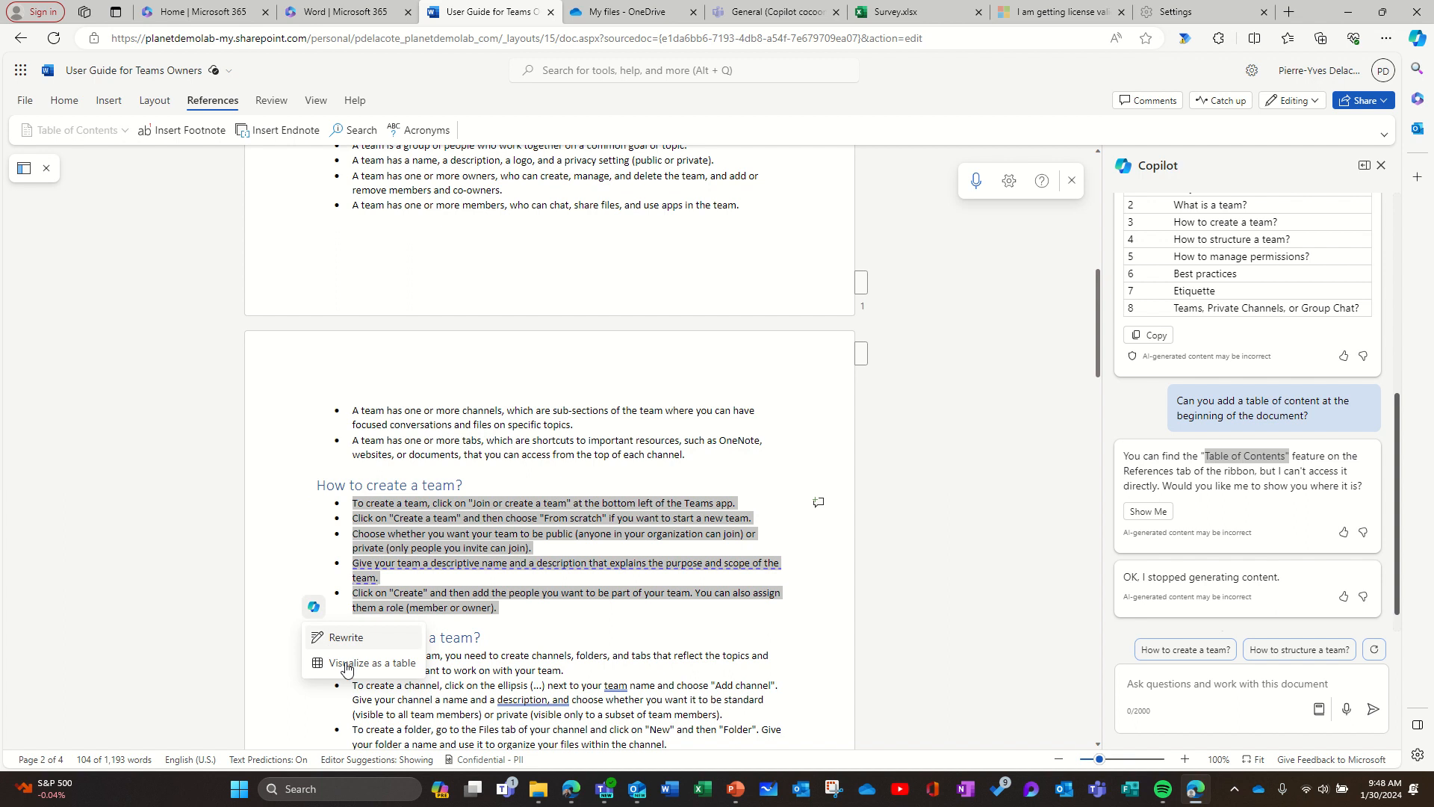
pyautogui.click(391, 668)
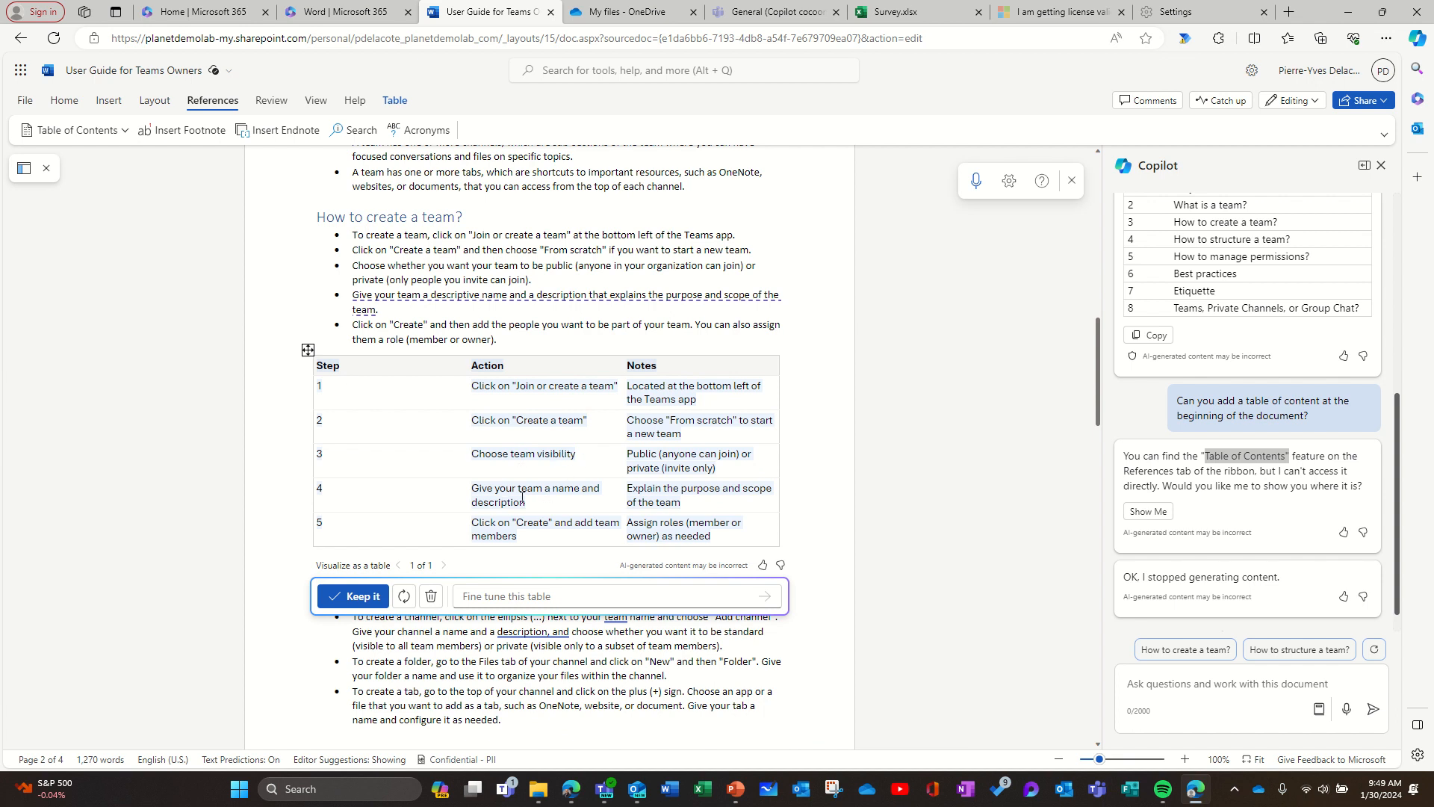
pyautogui.click(358, 597)
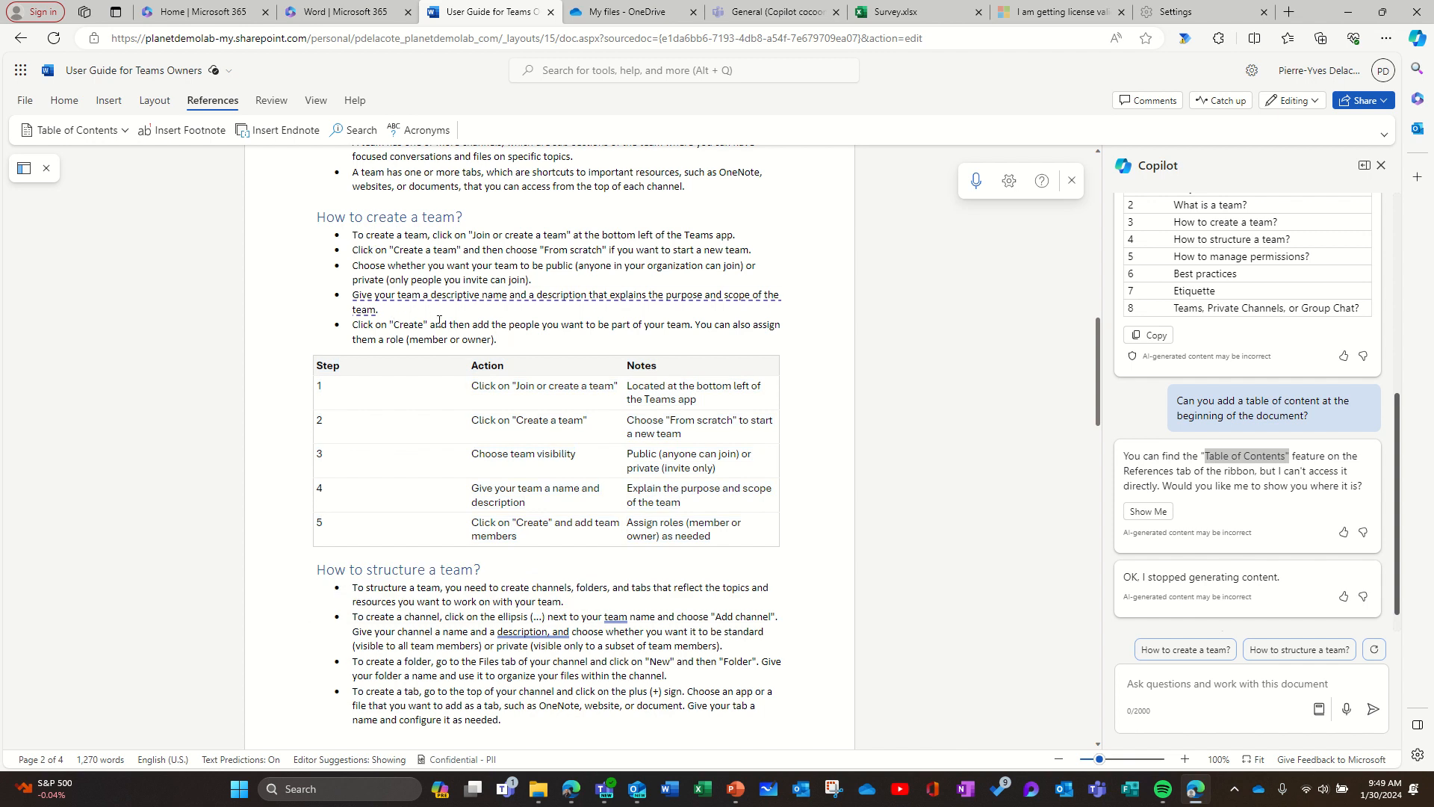
# Select the bullets under "How to create a team?" above the new table and look back over the guide's opening sections.
pyautogui.moveTo(497, 340); pyautogui.dragTo(348, 238)
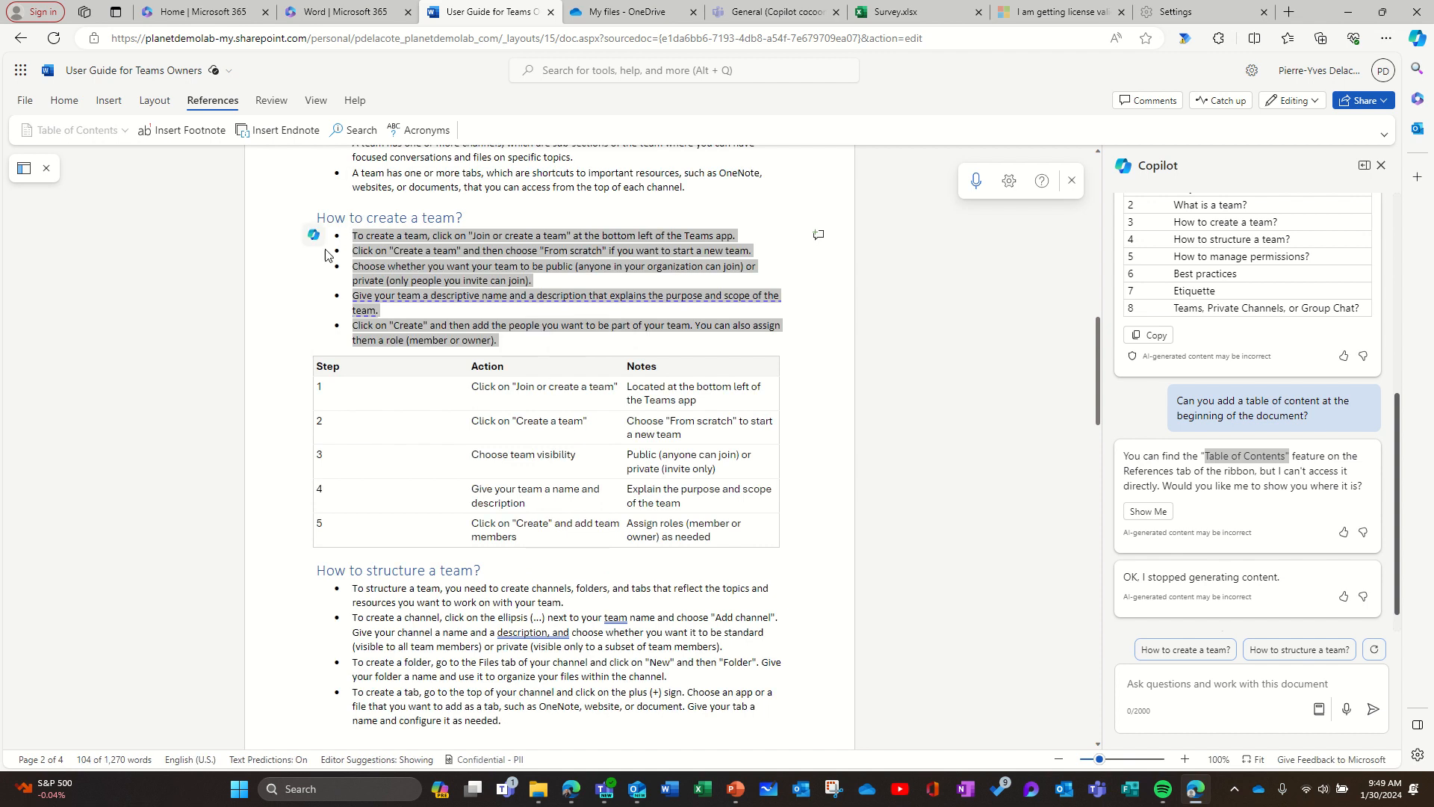
pyautogui.scroll(3, 748, 458)
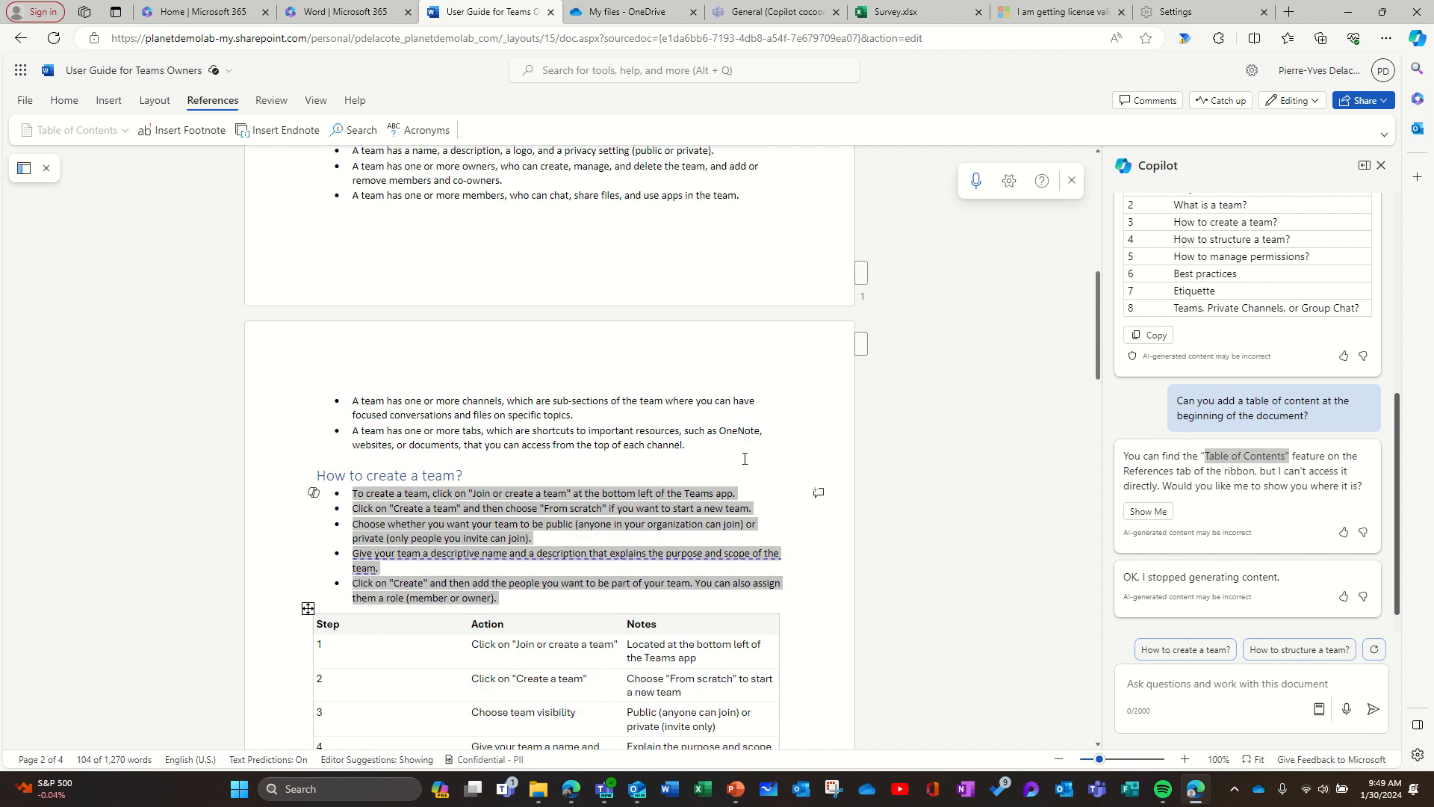
pyautogui.scroll(4, 751, 465)
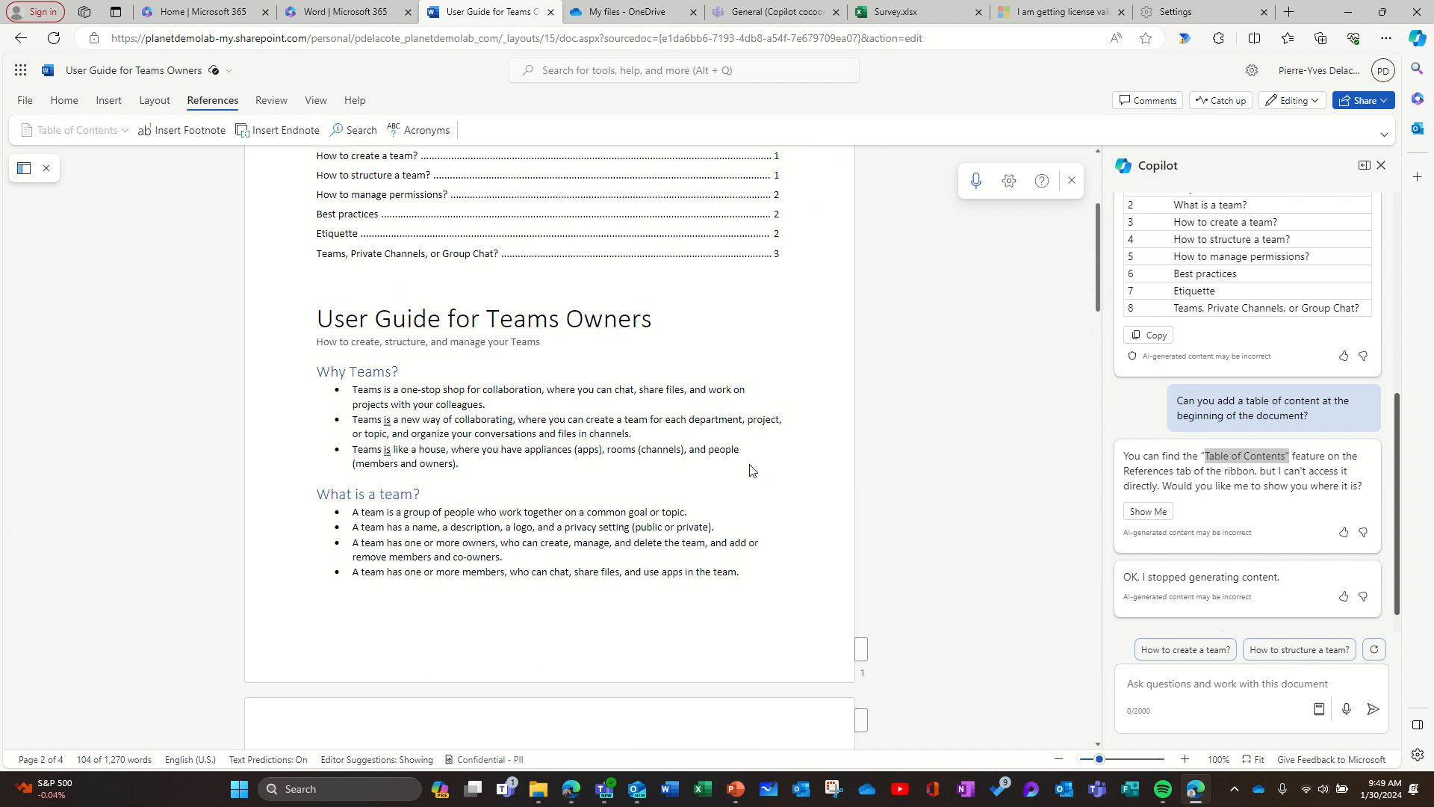
# Have Copilot rewrite the "Give your team a descriptive name" bullet under "How to create a team?" and replace the original with the first draft.
pyautogui.scroll(-7, 751, 470)
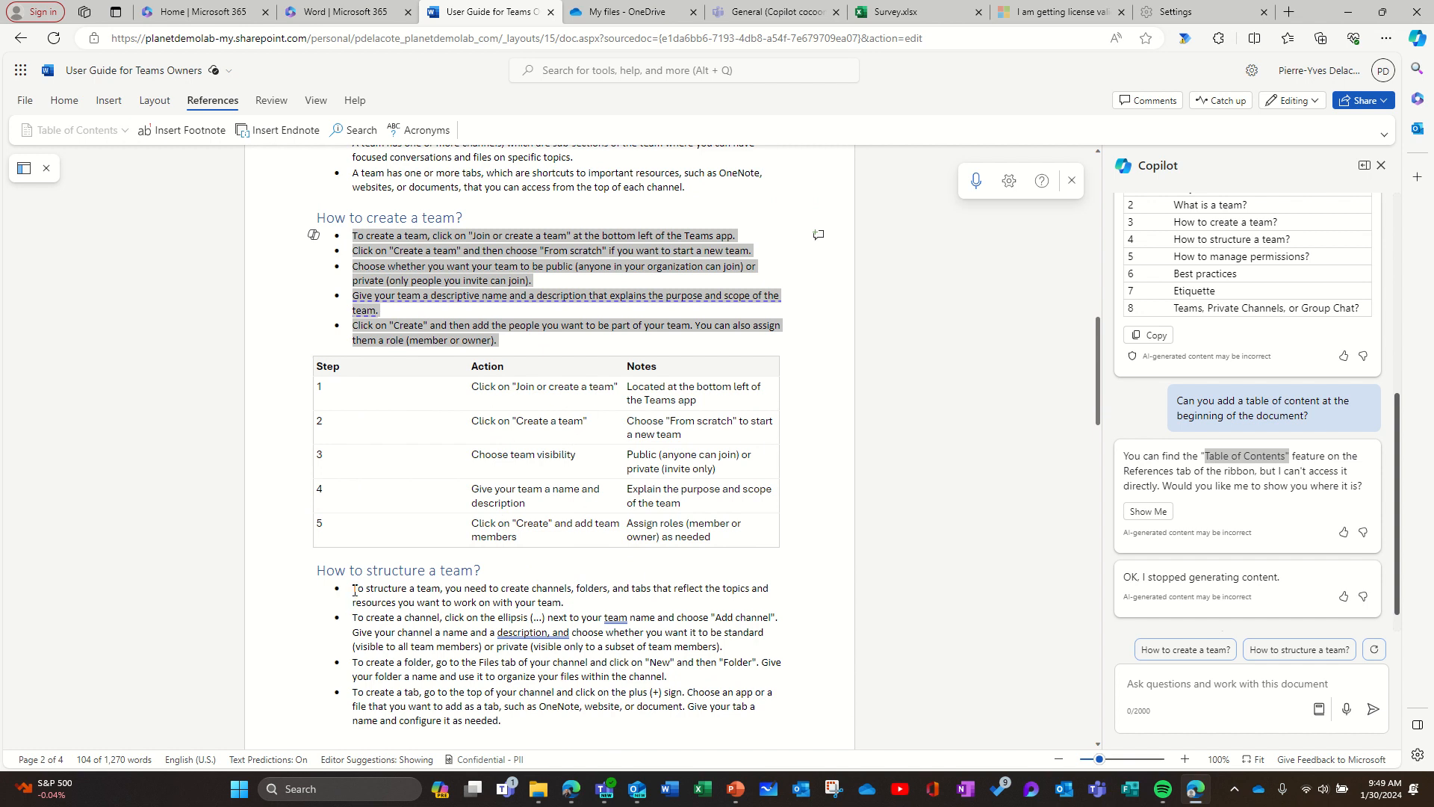
pyautogui.scroll(3, 453, 583)
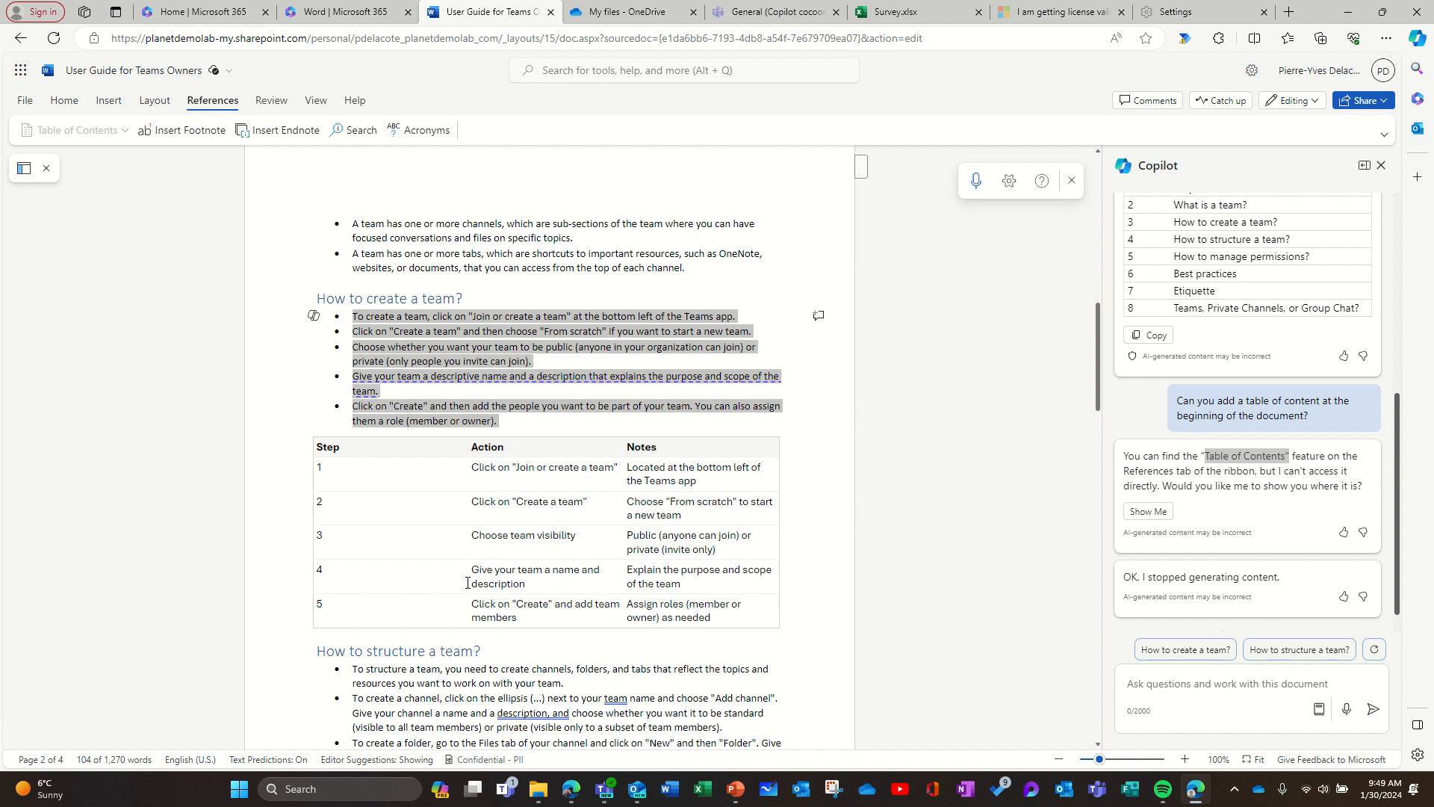
pyautogui.click(378, 389)
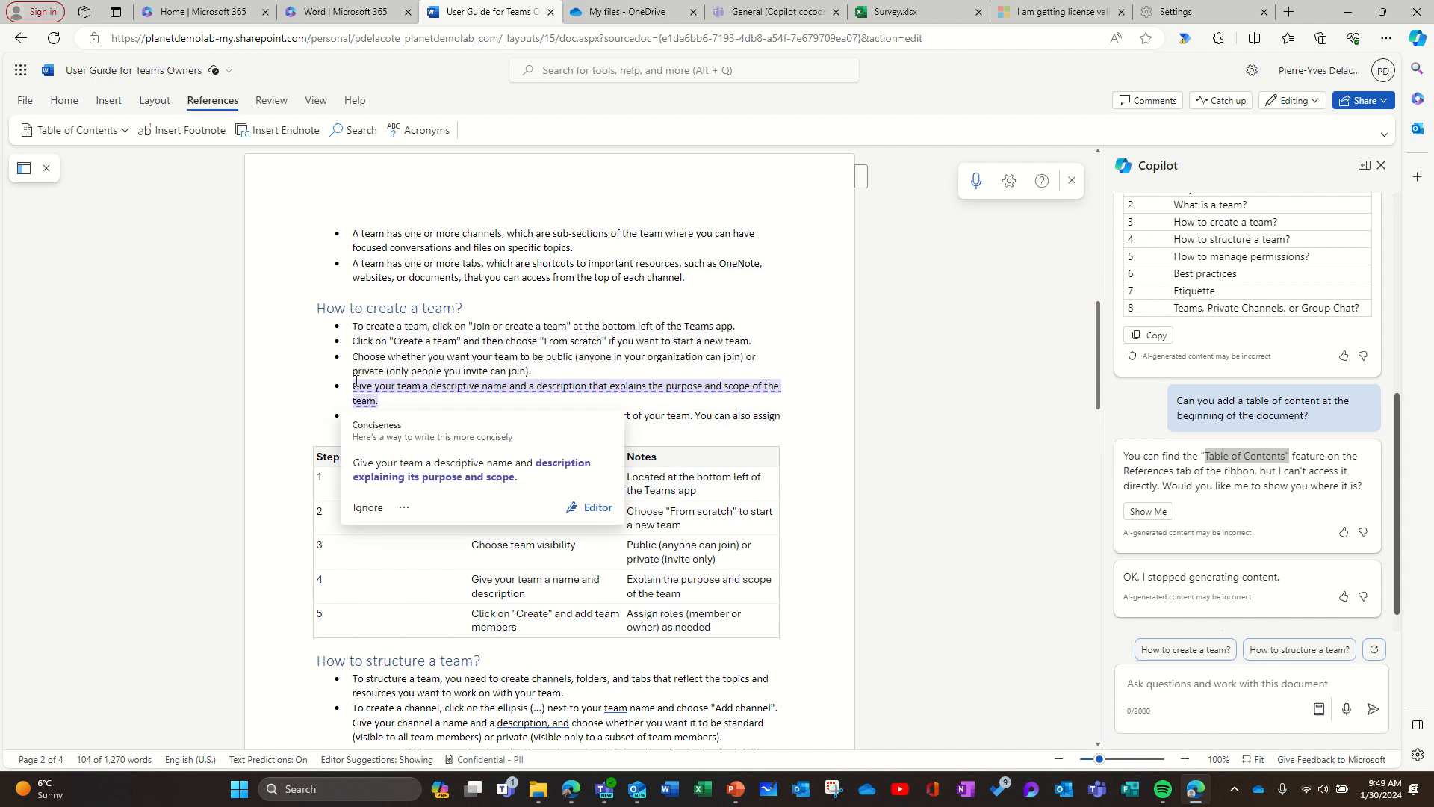
pyautogui.tripleClick(471, 389)
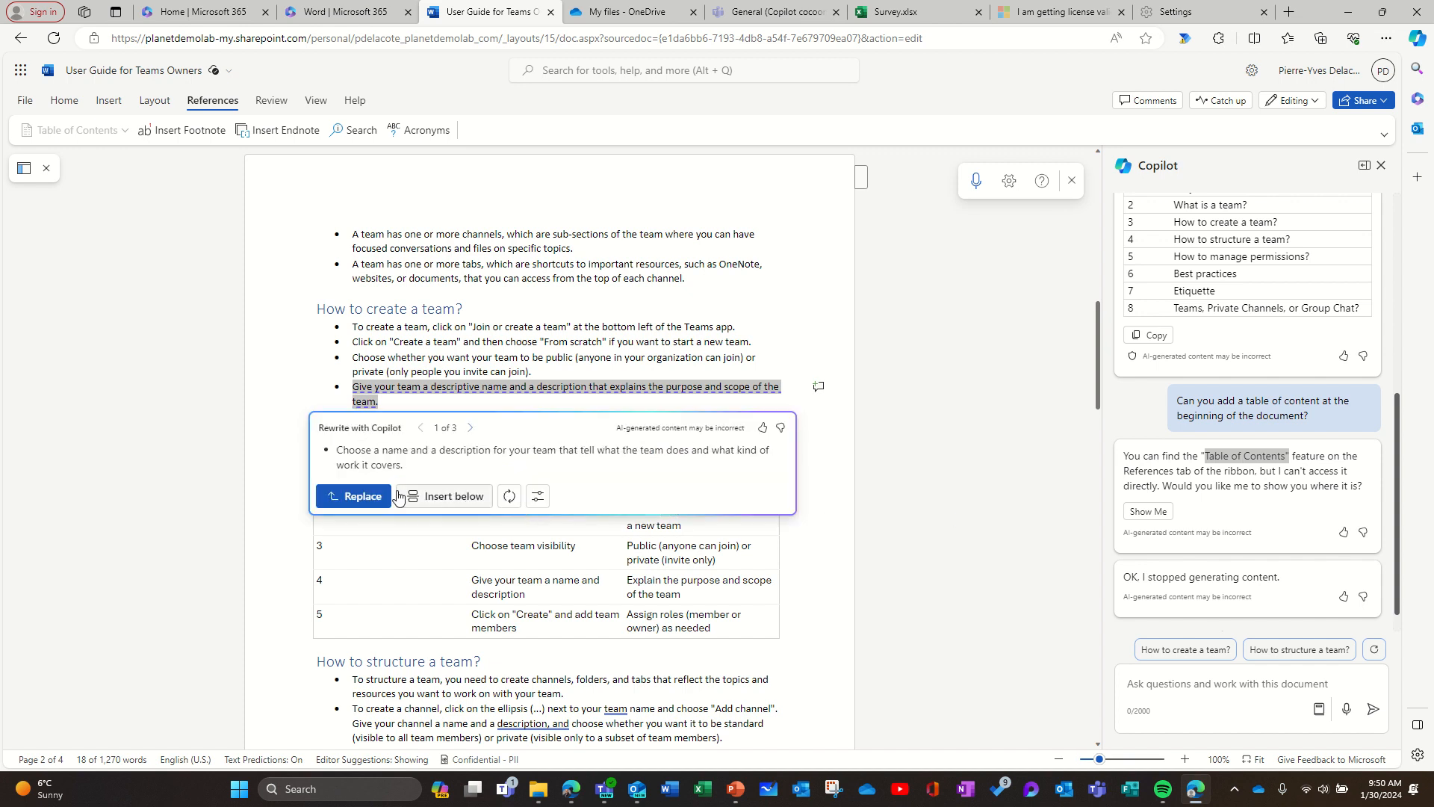
pyautogui.click(366, 496)
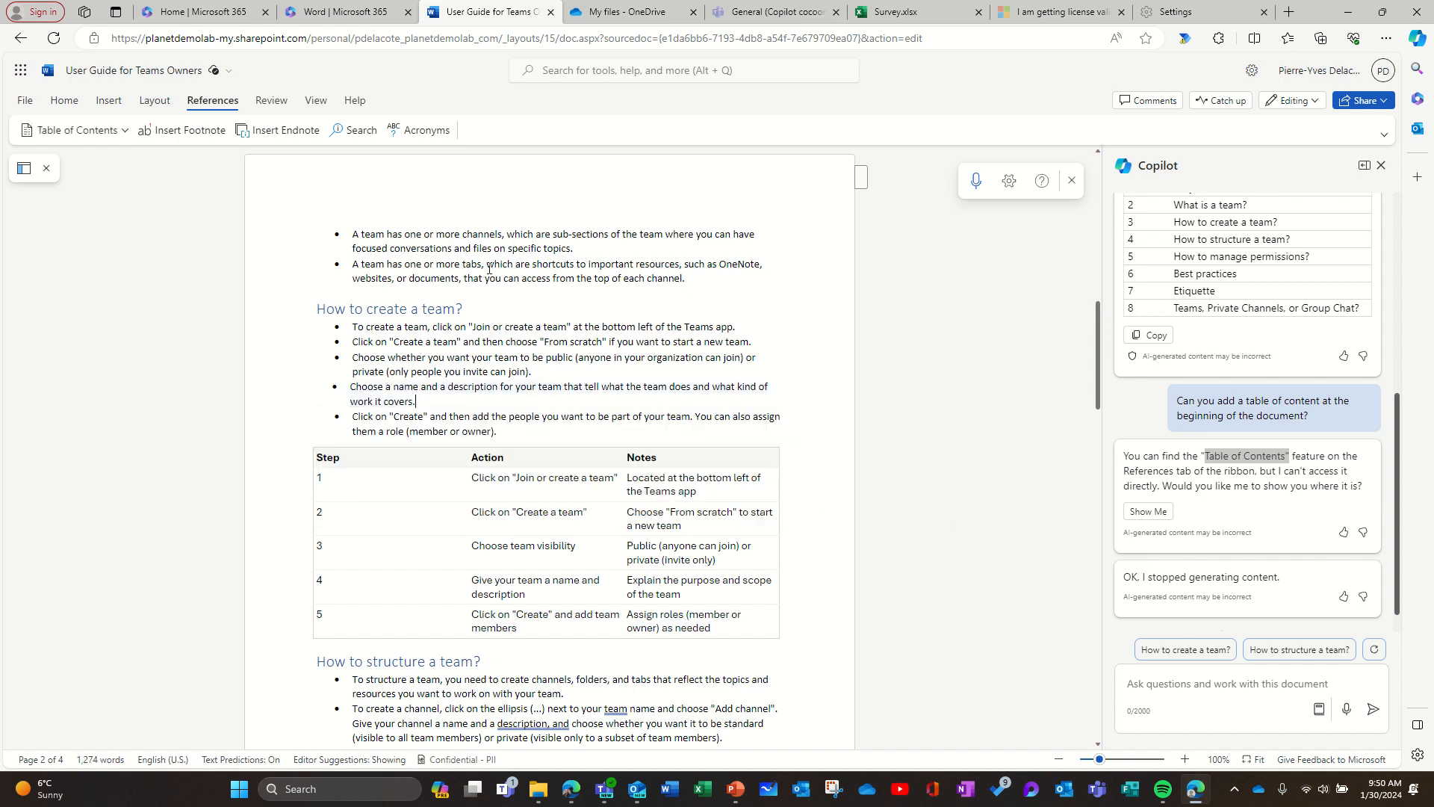
# Have Copilot rewrite the "To create a channel" bullet under "How to structure a team?".
pyautogui.scroll(-4, 659, 376)
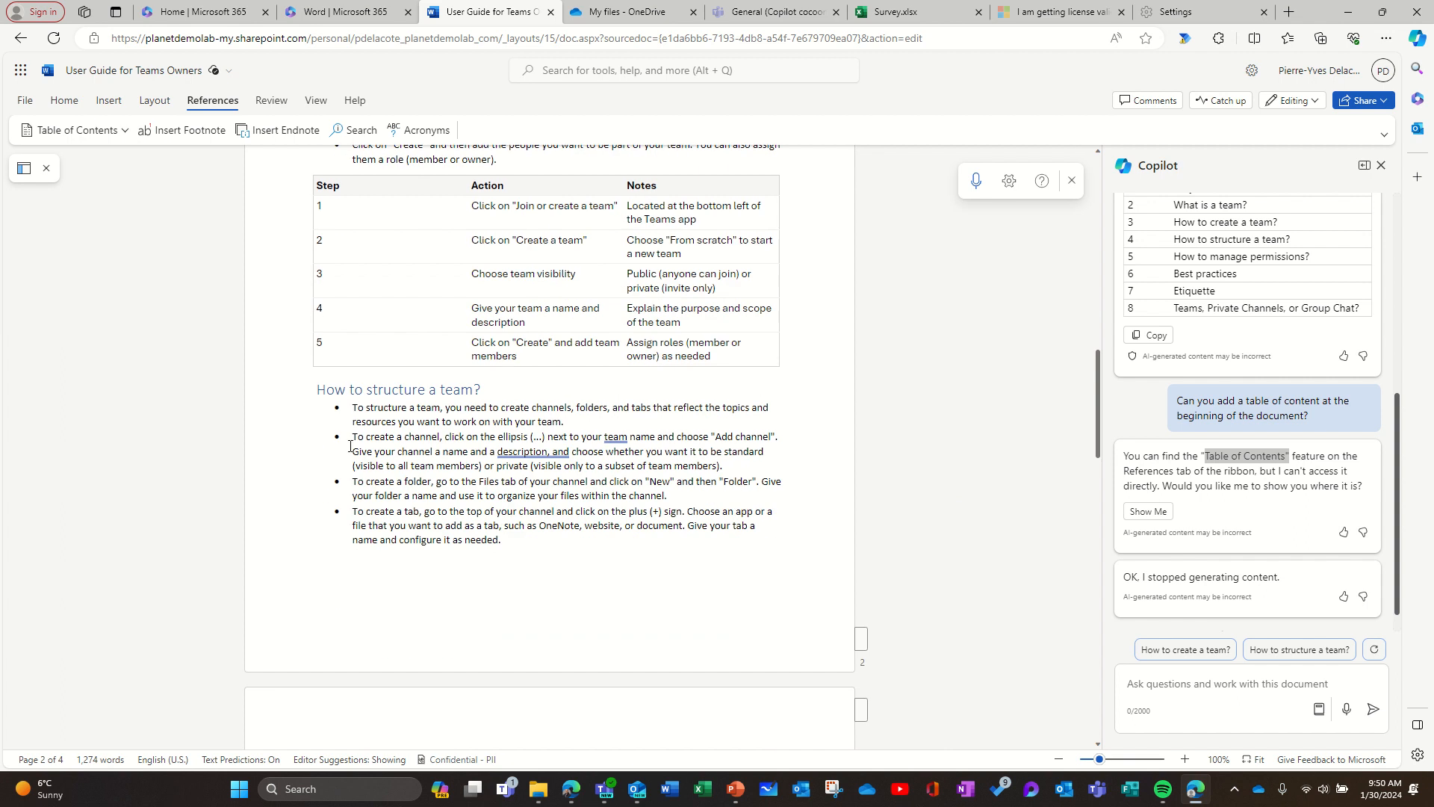
pyautogui.moveTo(355, 436); pyautogui.dragTo(729, 468)
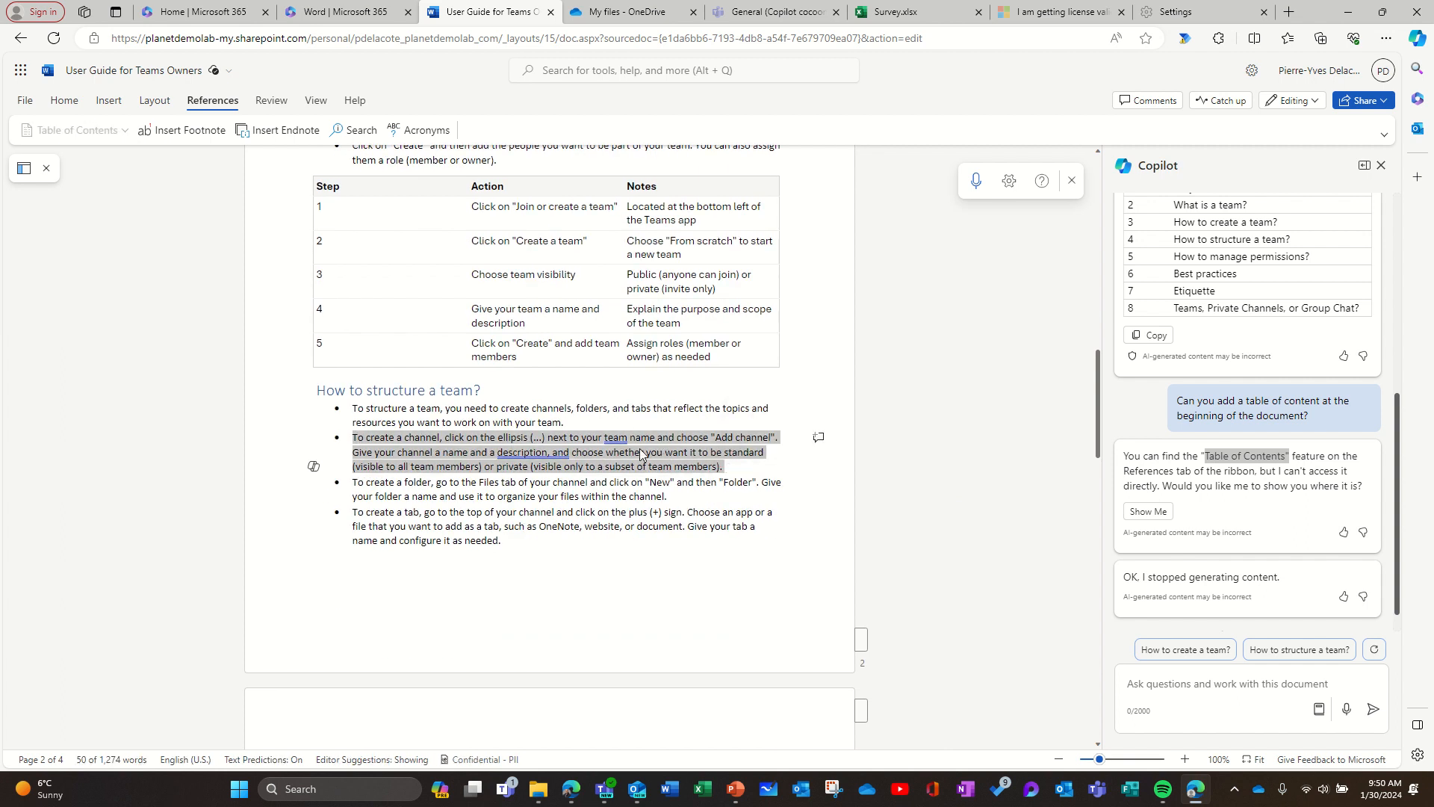
pyautogui.click(314, 465)
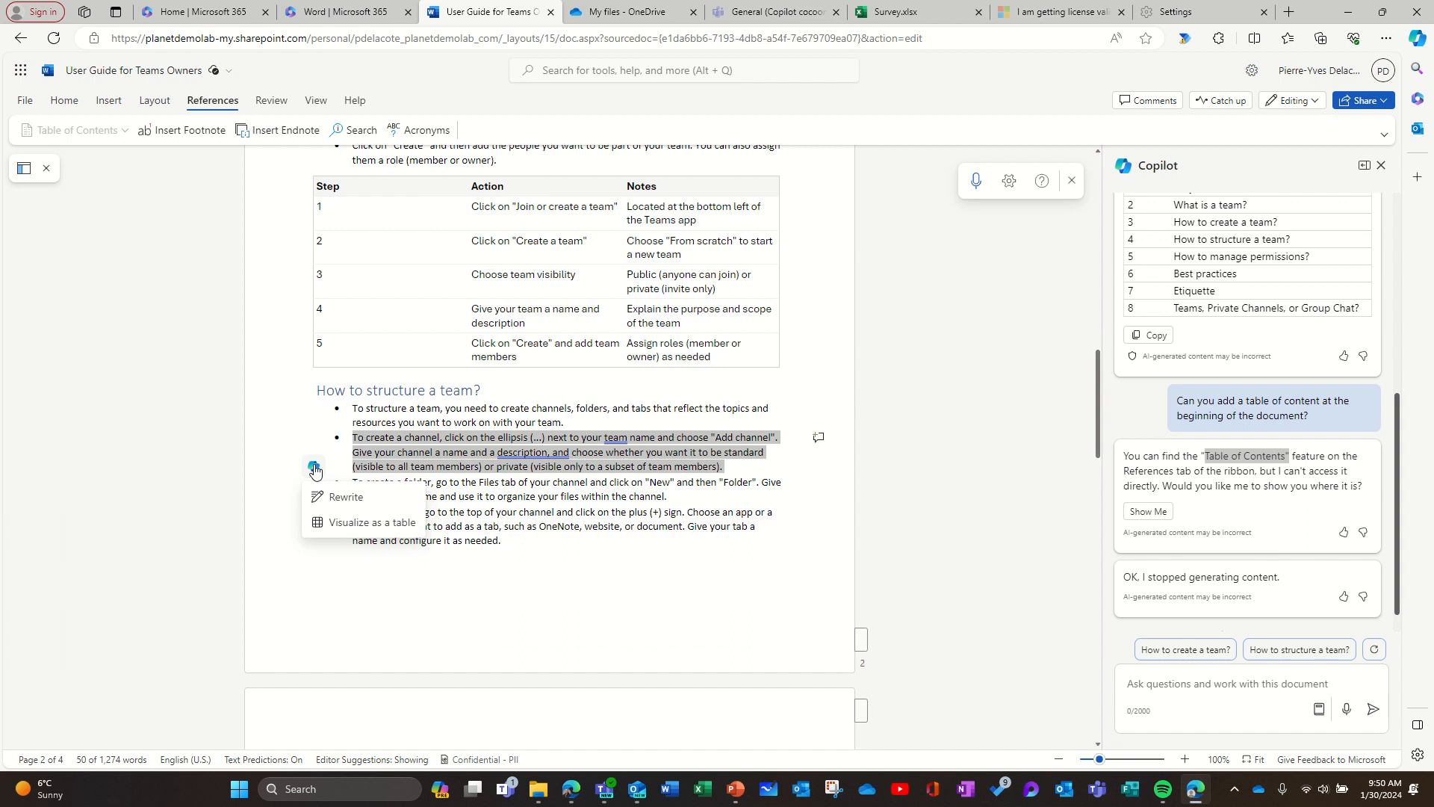
pyautogui.click(355, 505)
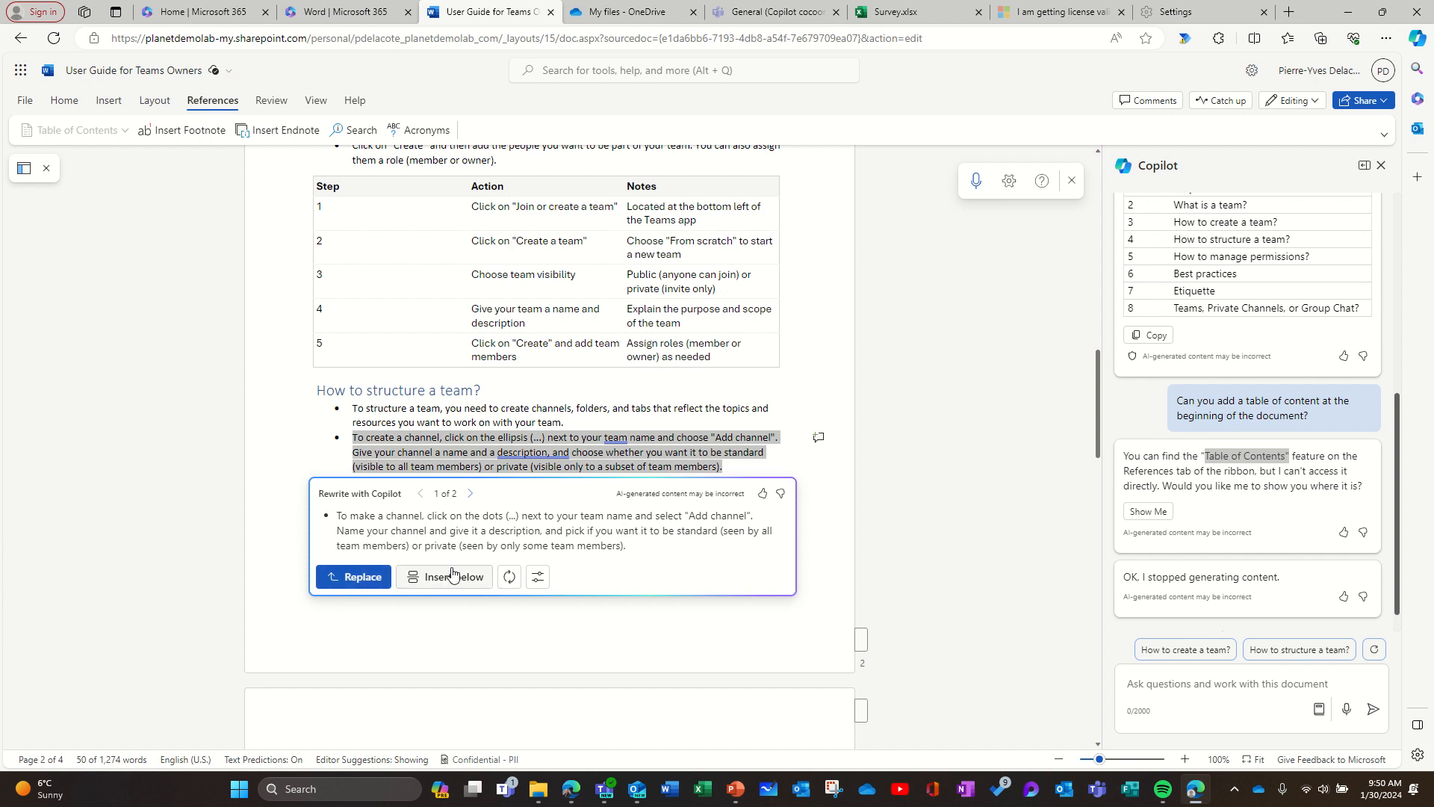
# Regenerate the channel bullet's rewrite in a Professional tone, compare it with the previous draft, and replace the original bullet with the first professional draft.
pyautogui.click(538, 578)
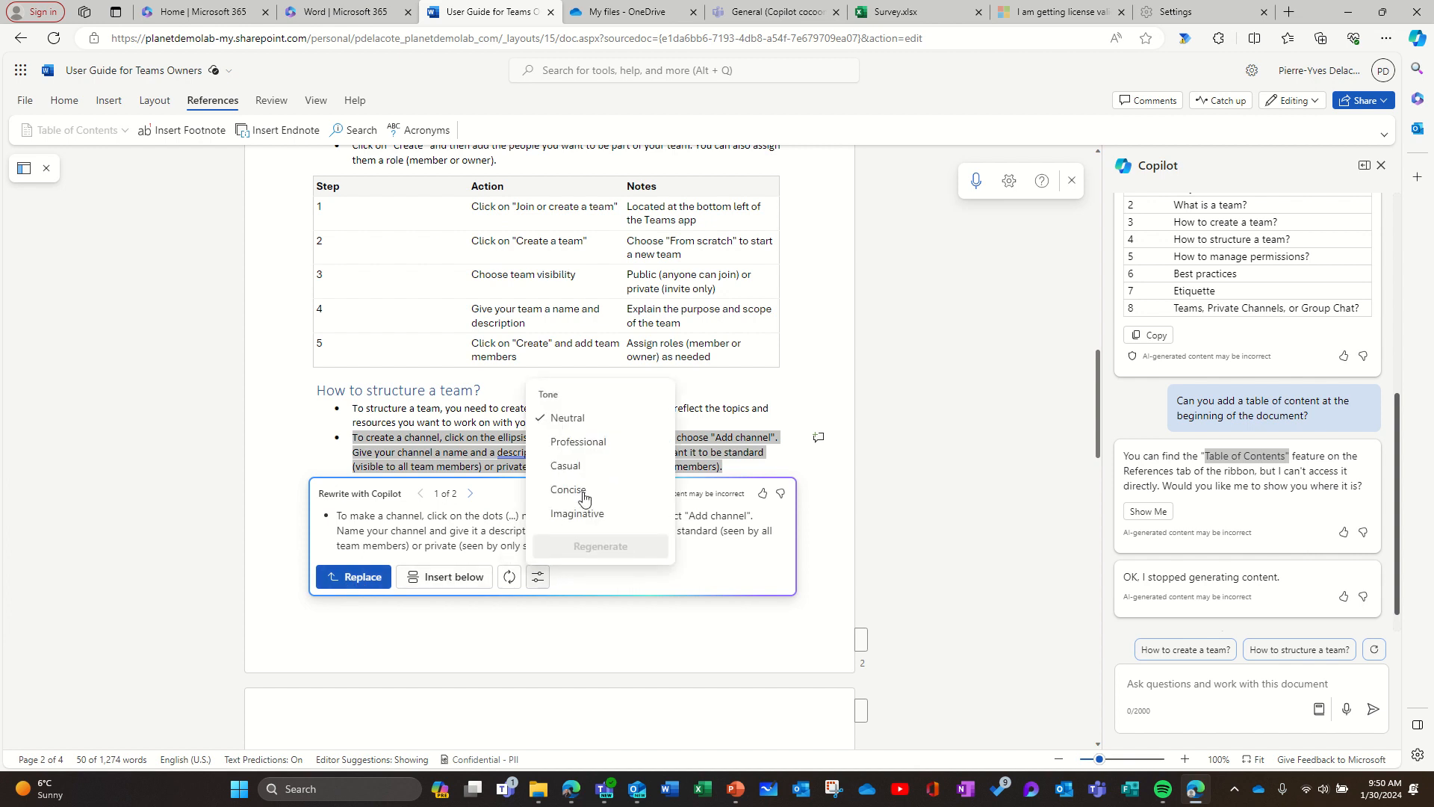
pyautogui.click(593, 445)
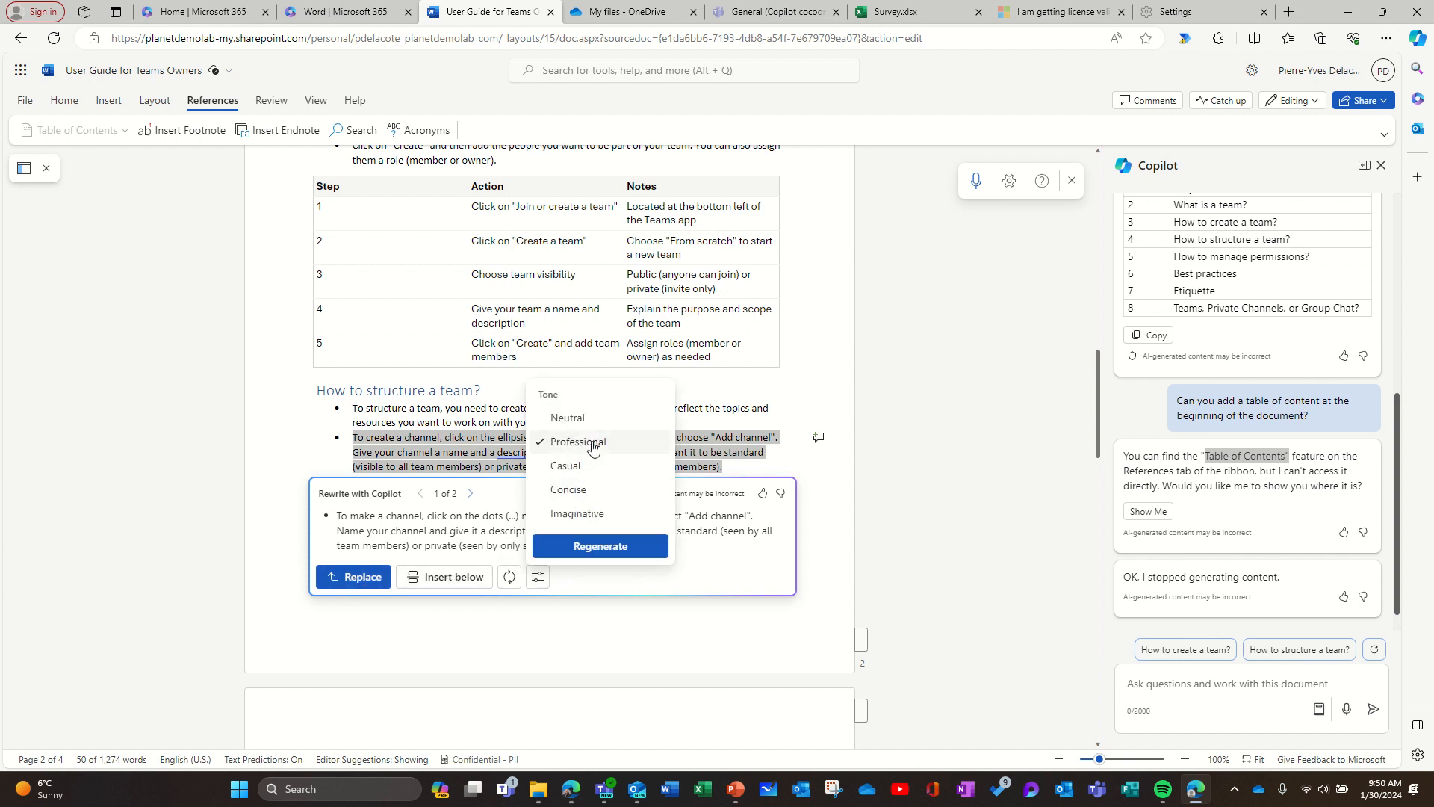
pyautogui.click(605, 548)
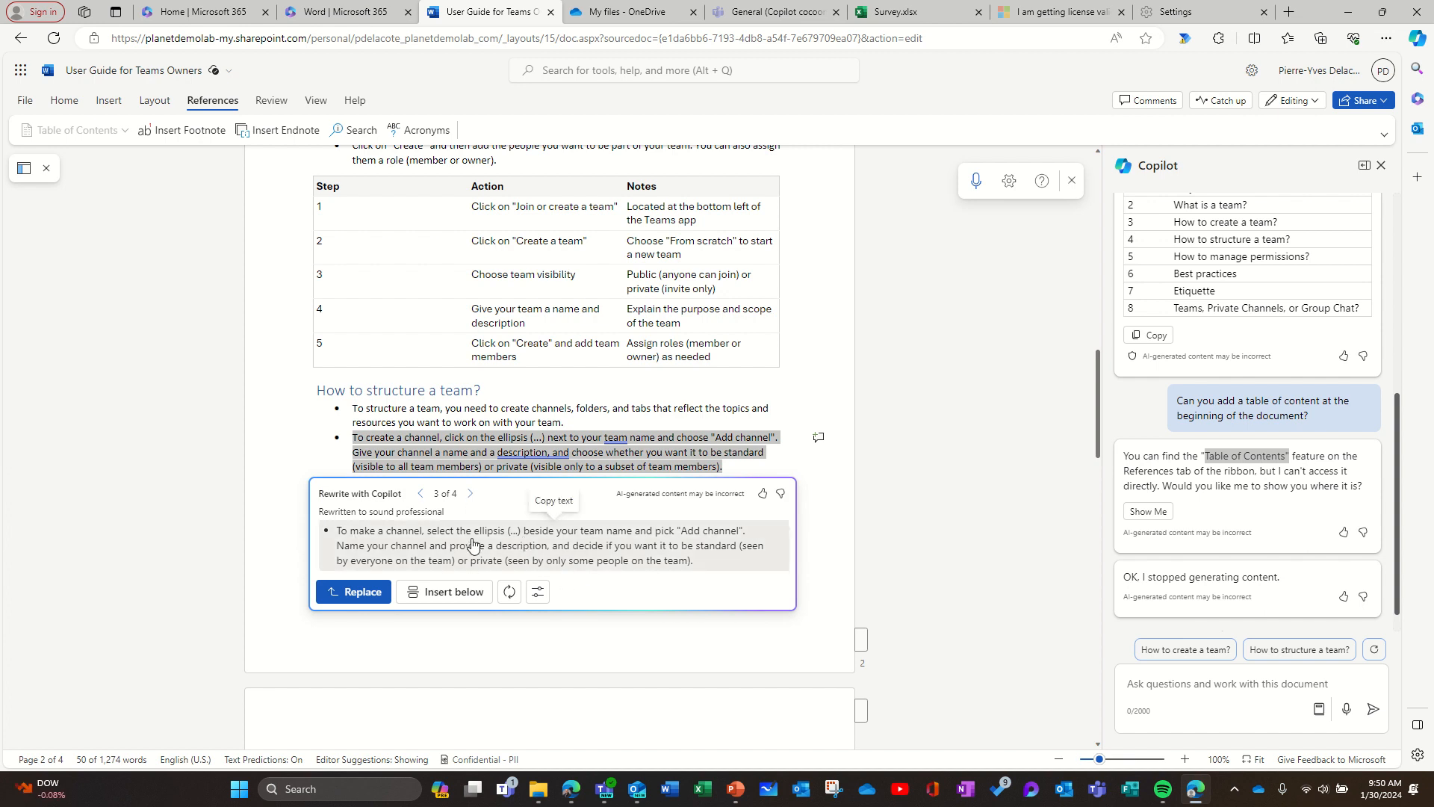
pyautogui.click(420, 493)
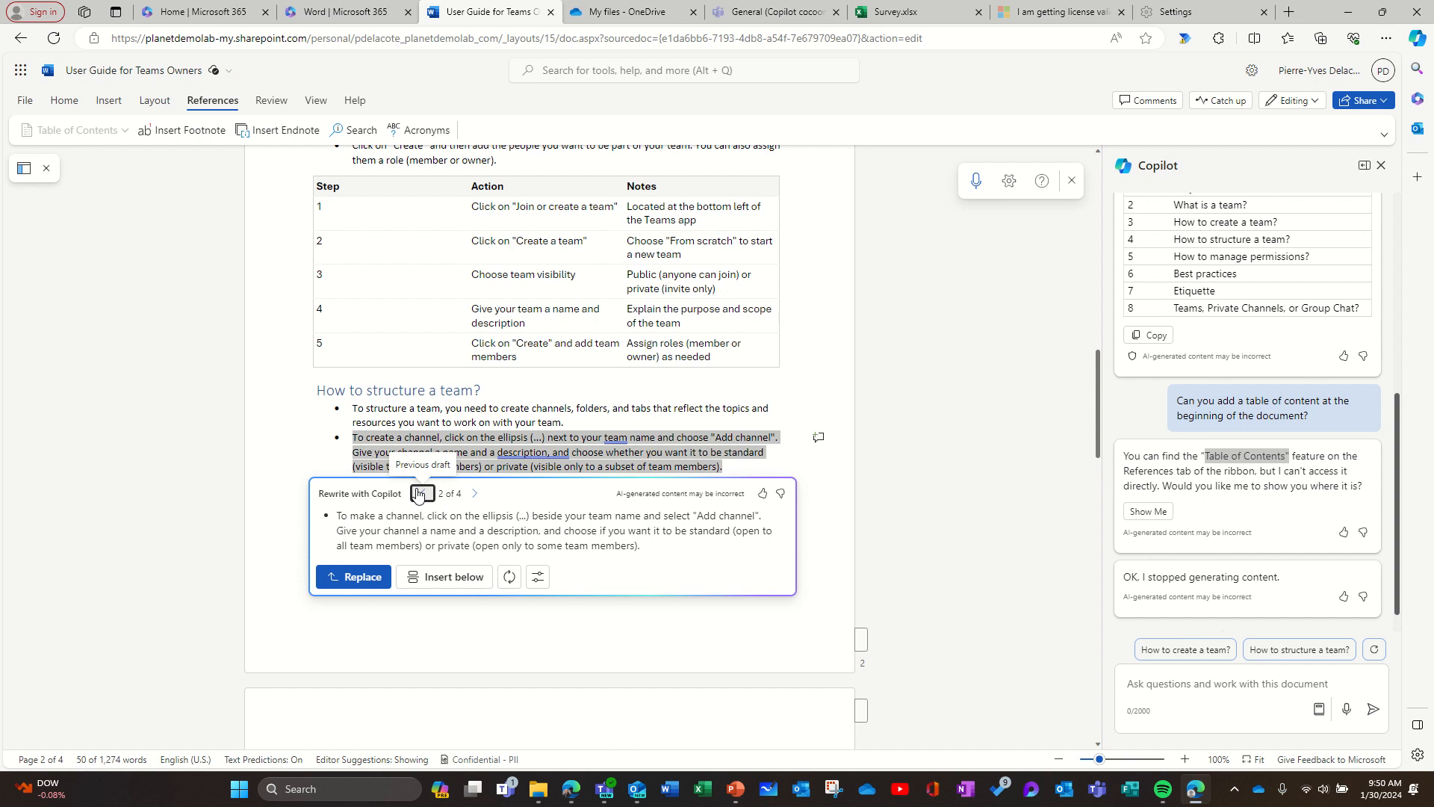
pyautogui.click(473, 495)
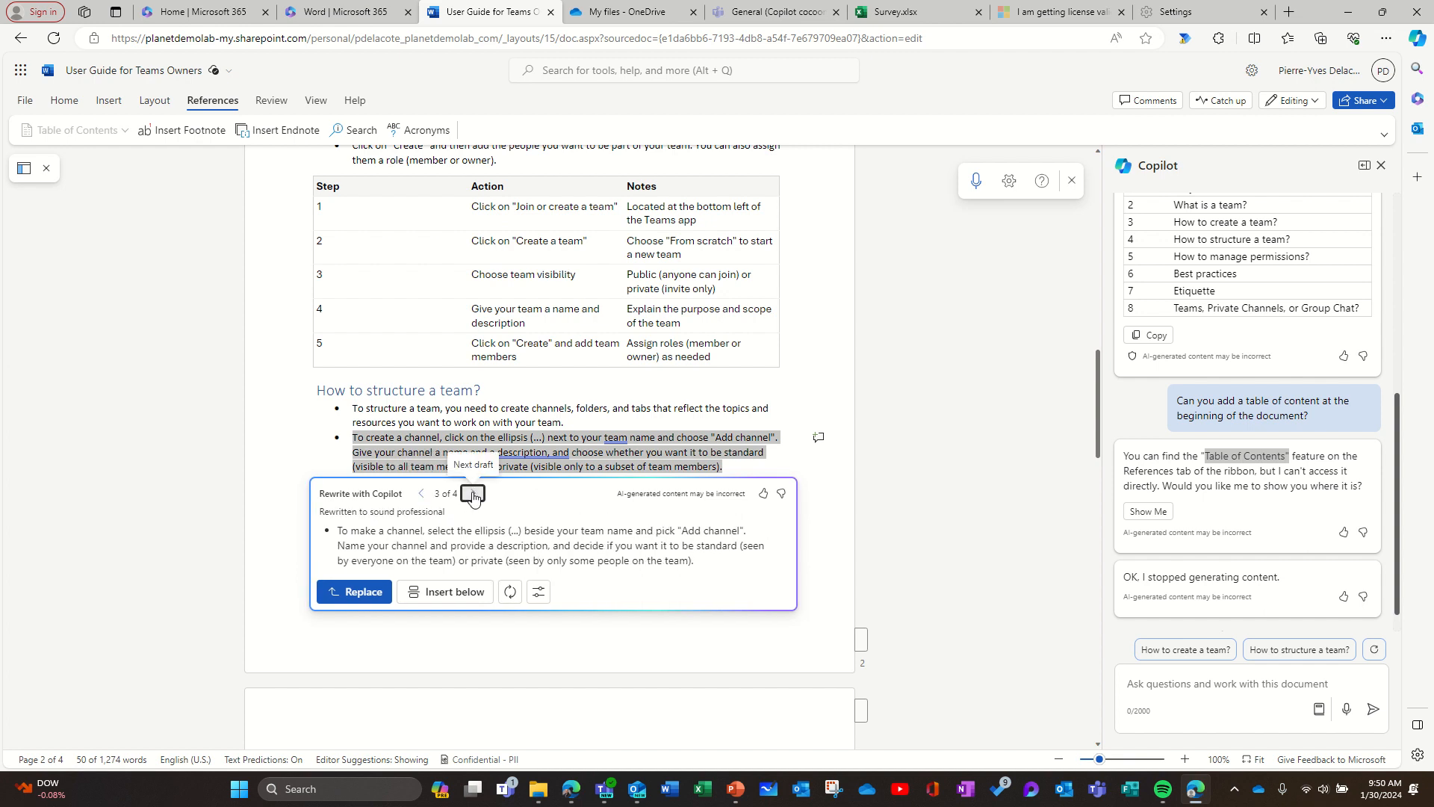
pyautogui.click(355, 591)
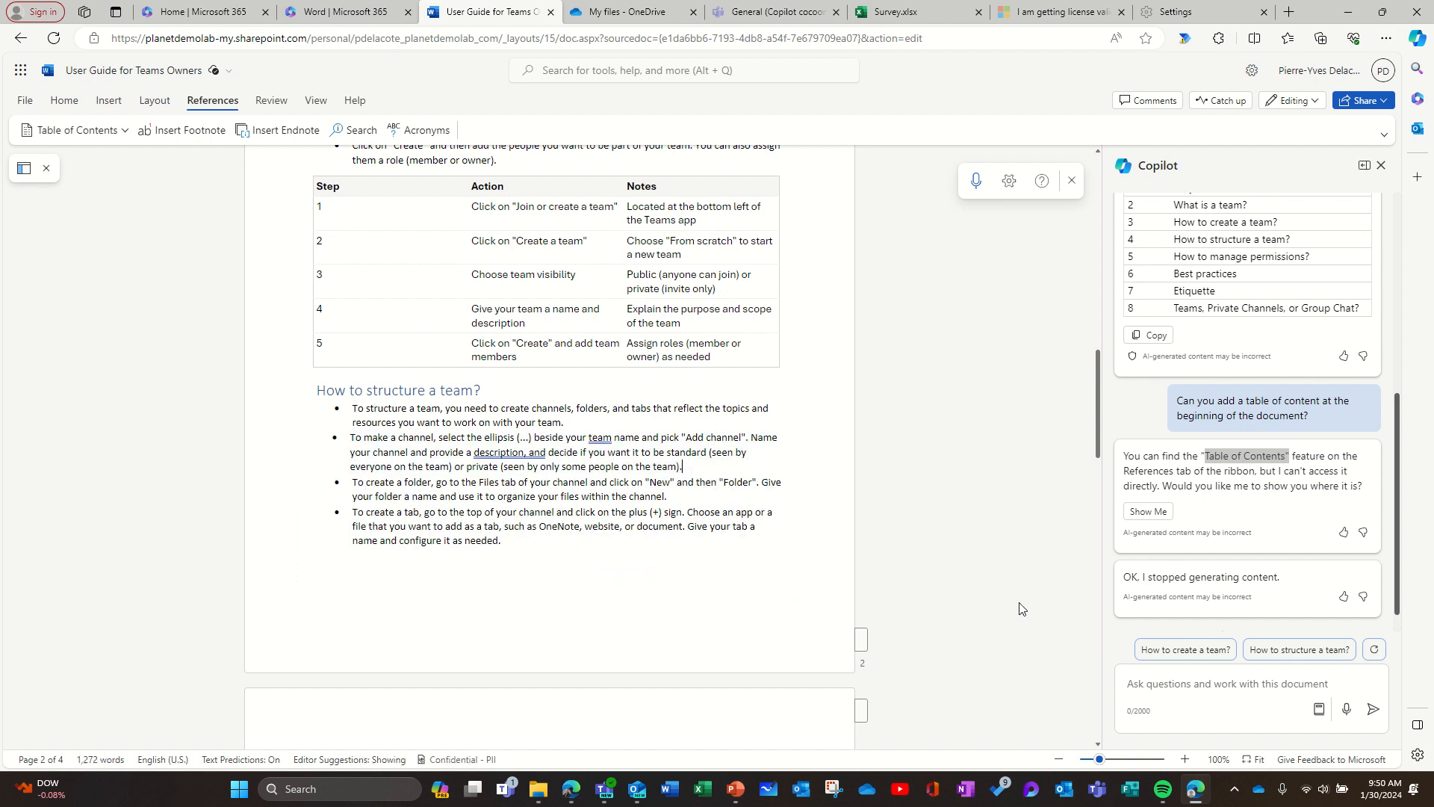